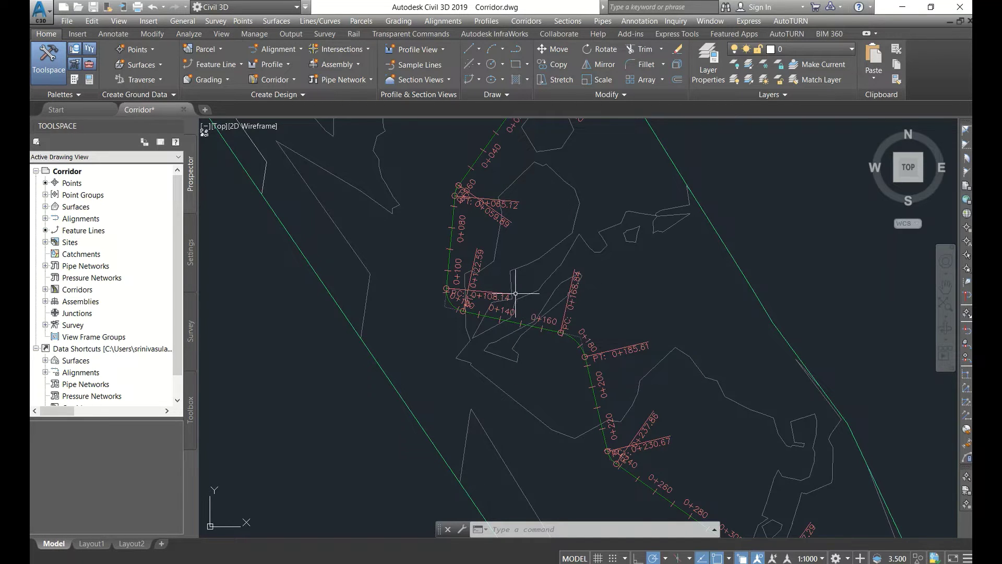
{"action": "middle_click_drag", "start_coordinate": [523, 246], "coordinate": [519, 306]}
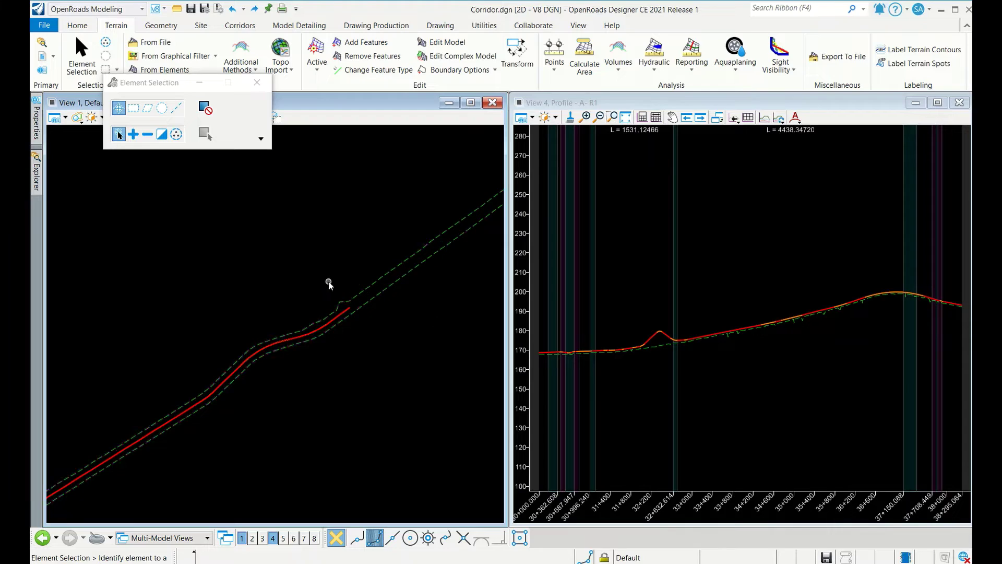
Step: Examine the A- R1 alignment in the plan view and its design profile in the profile view
{"action": "scroll", "coordinate": [304, 324], "scroll_direction": "up", "scroll_amount": 4}
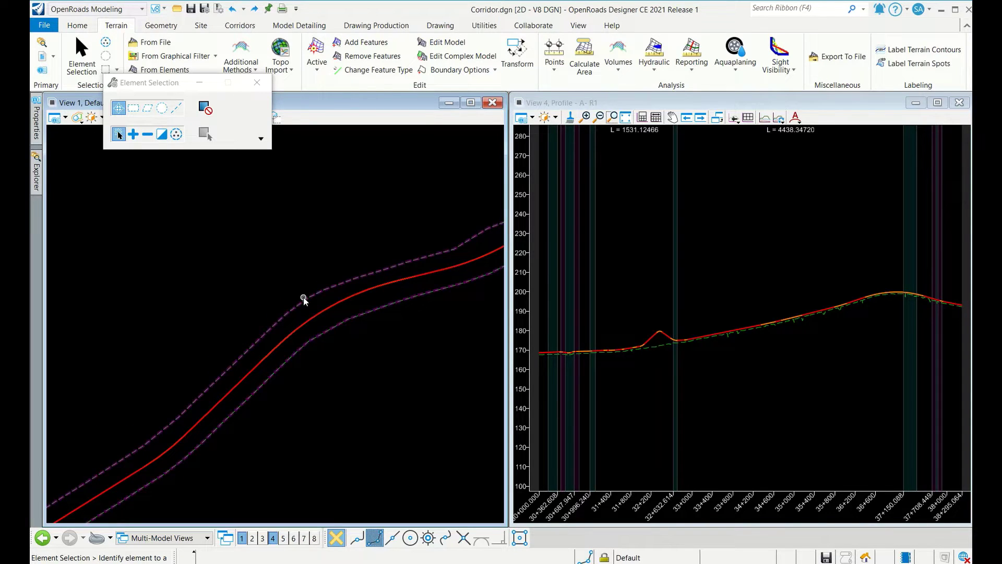
{"action": "left_click", "coordinate": [308, 320]}
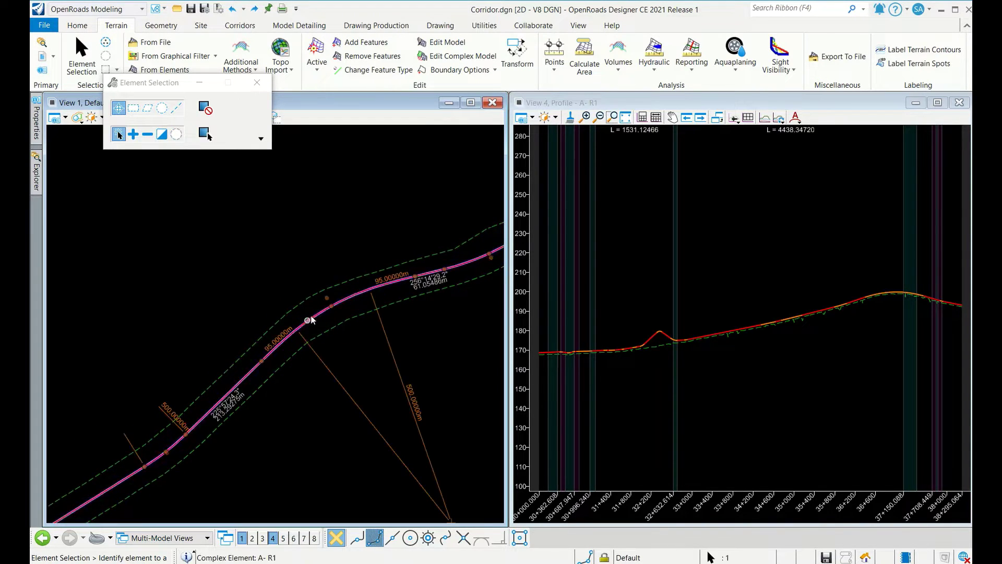
{"action": "left_click", "coordinate": [438, 309]}
{"action": "scroll", "coordinate": [652, 339], "scroll_direction": "up", "scroll_amount": 5}
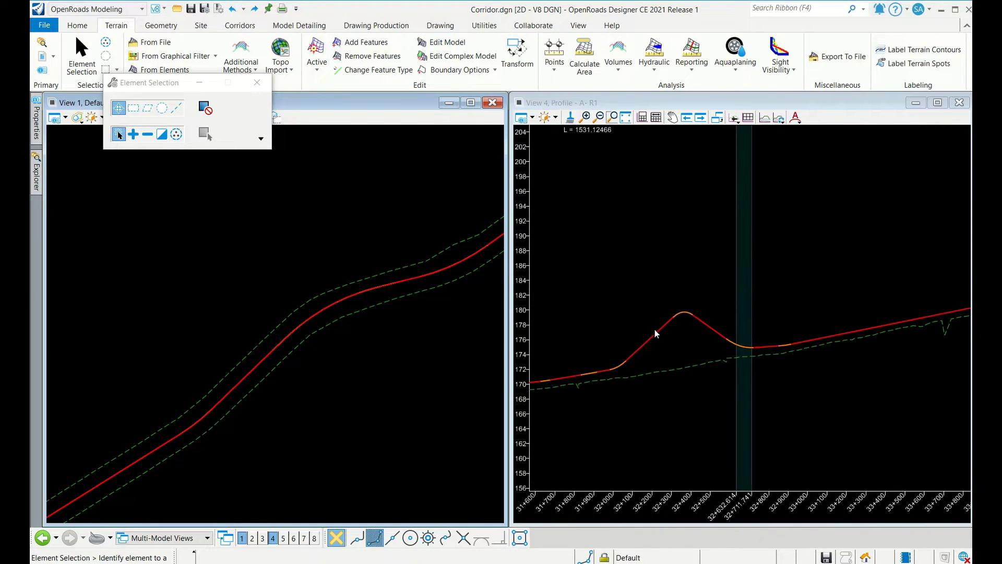
{"action": "left_click", "coordinate": [661, 329]}
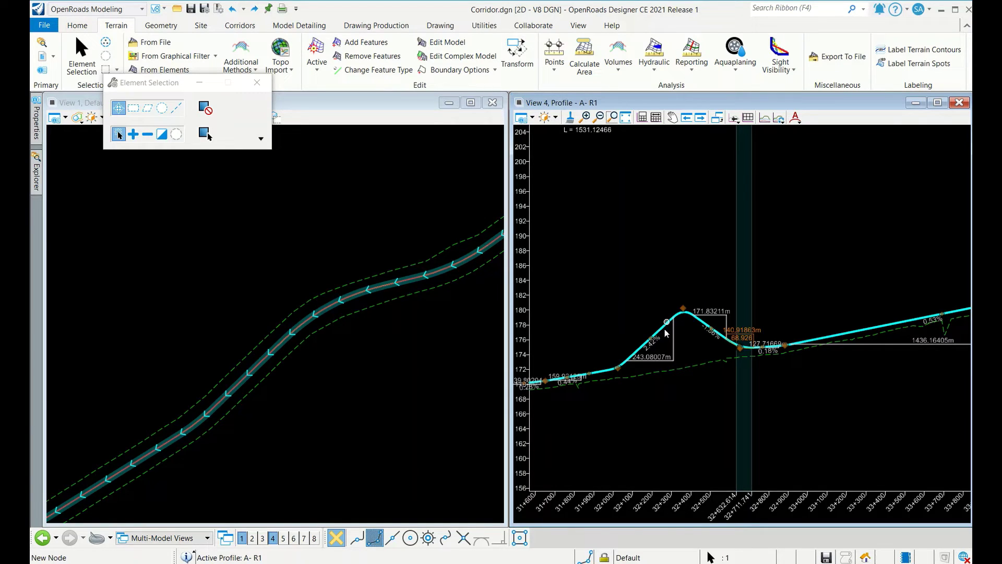
{"action": "left_click", "coordinate": [257, 83]}
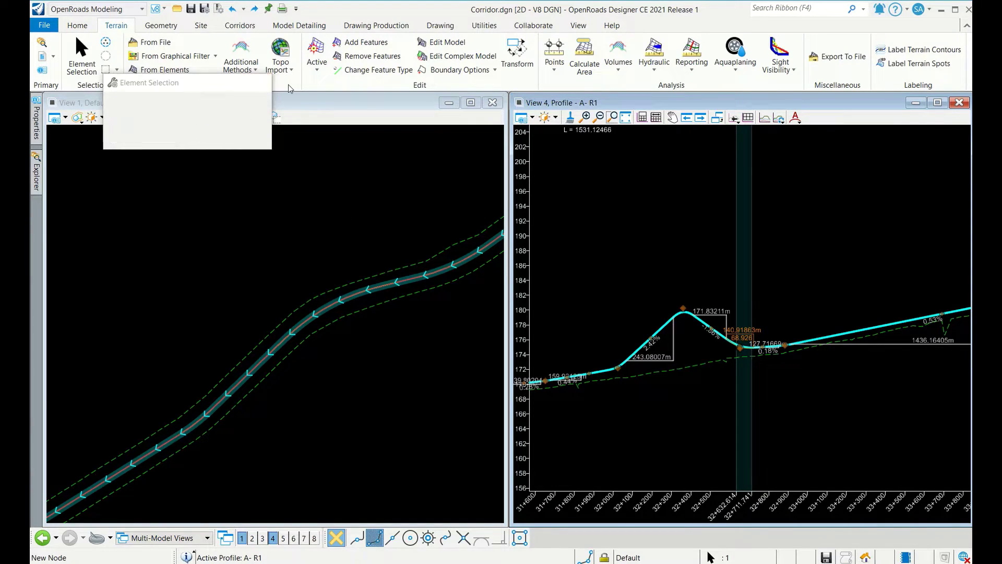
Step: Create a corridor named Corridor along the A- R1 alignment and its active profile, using the Design feature definition
{"action": "left_click", "coordinate": [240, 25]}
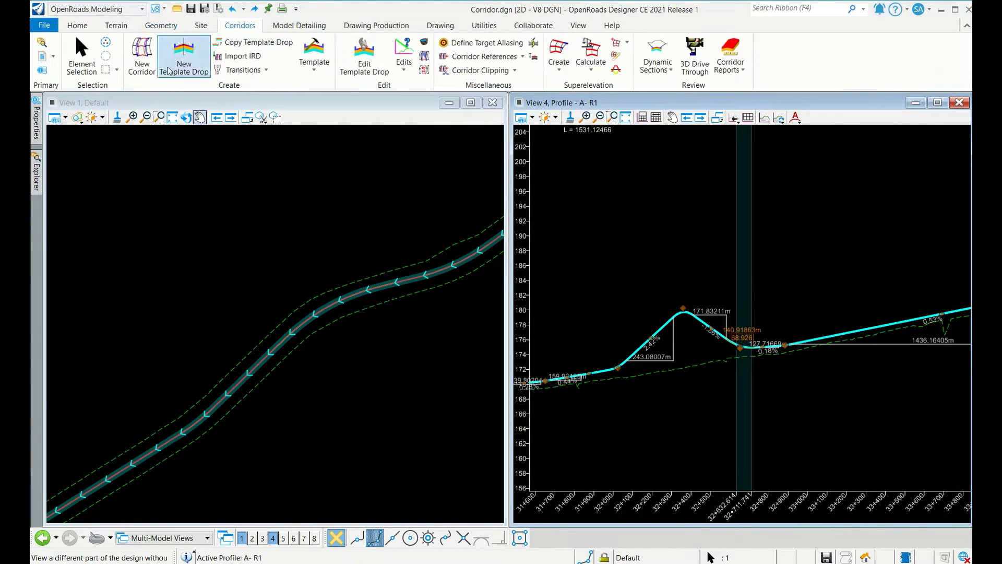
{"action": "left_click", "coordinate": [142, 56]}
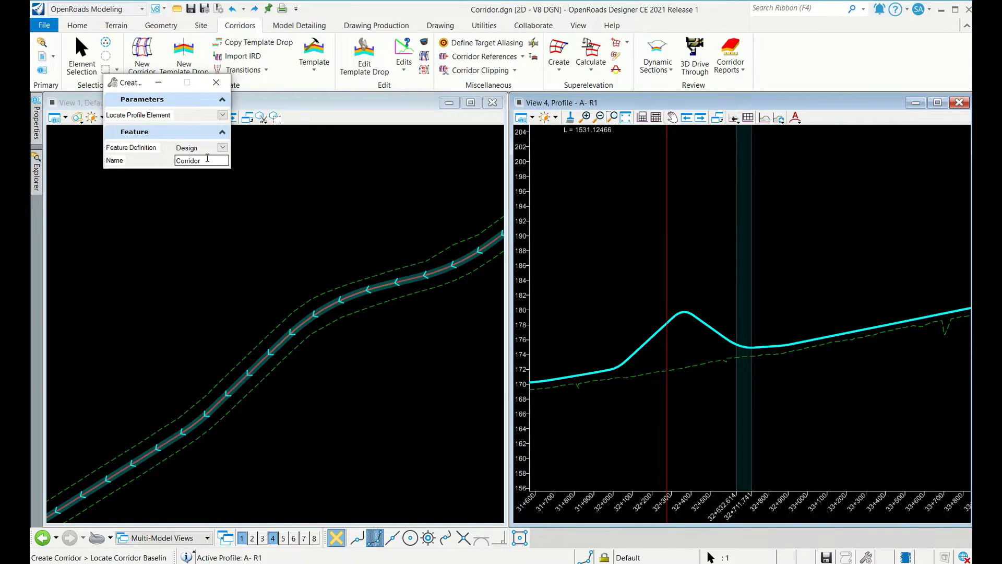
{"action": "left_click", "coordinate": [223, 148]}
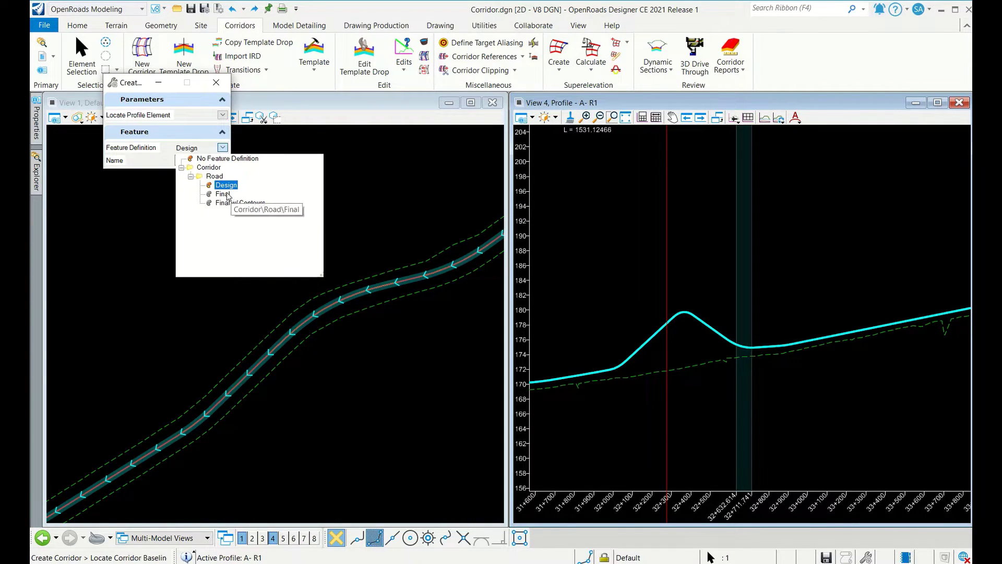
{"action": "left_click", "coordinate": [249, 190]}
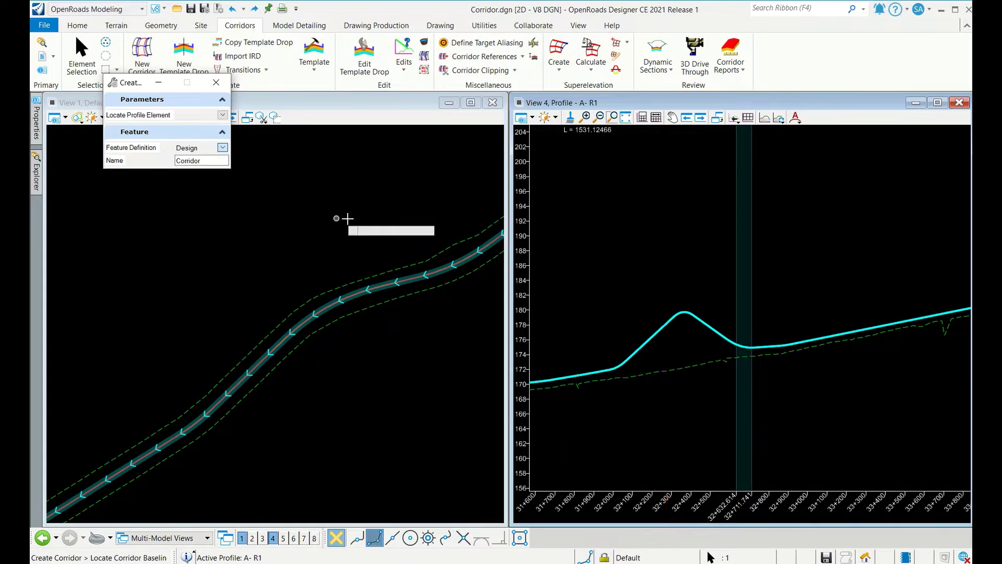
{"action": "left_click", "coordinate": [334, 302]}
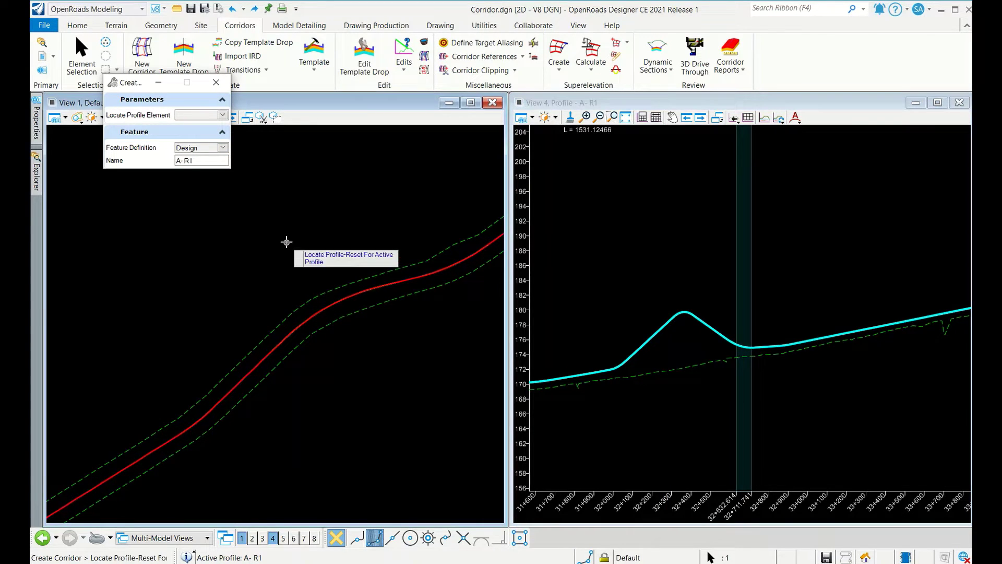
{"action": "left_click", "coordinate": [645, 342]}
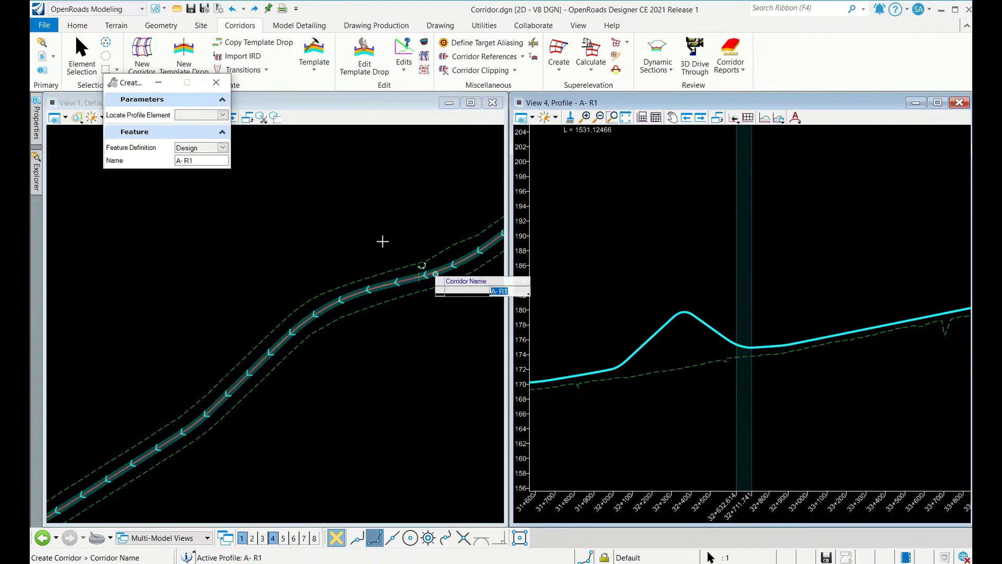
{"action": "type", "text": "Corr"}
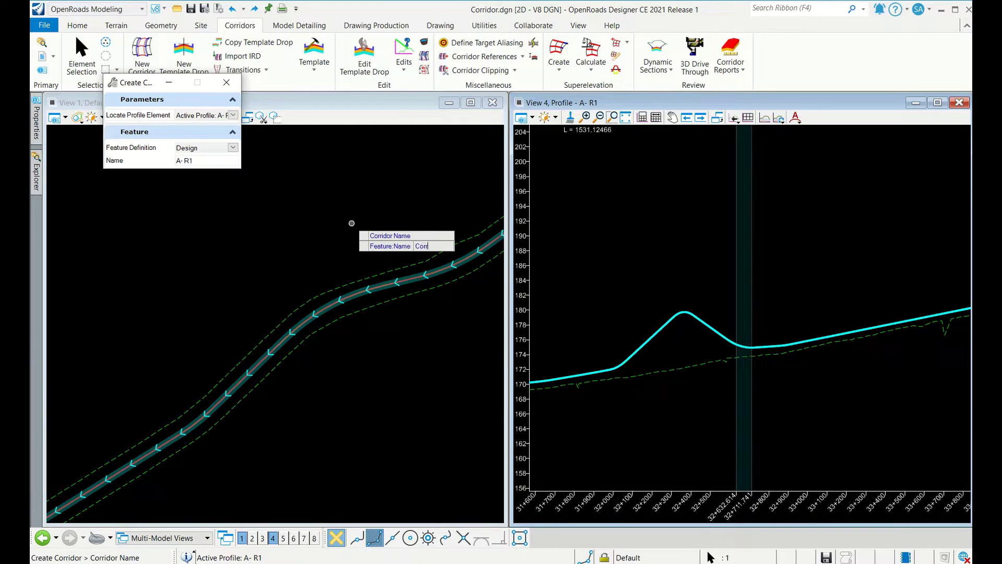
{"action": "type", "text": "idor"}
{"action": "key", "text": "Return"}
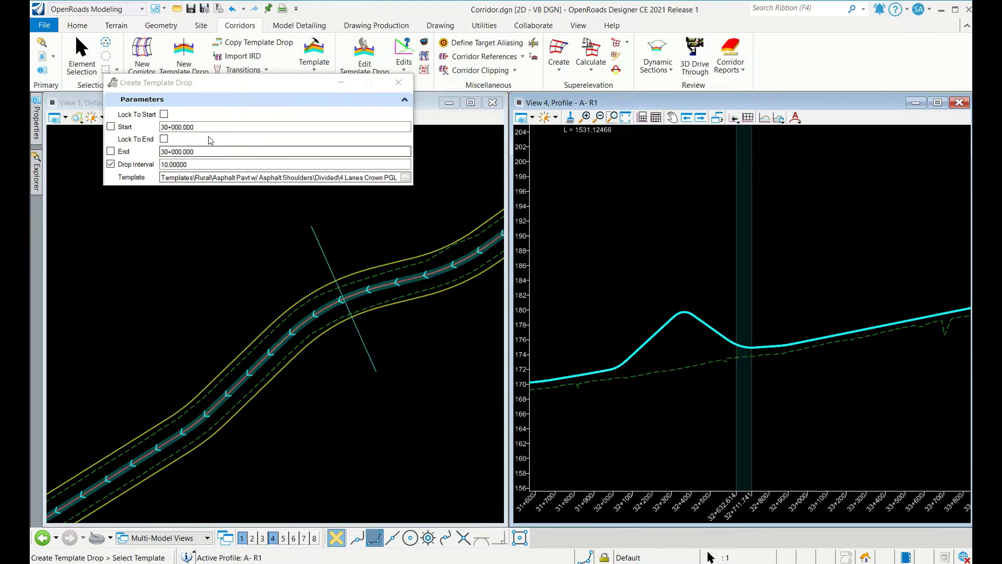
Step: Apply the divided 4 Lanes Crown PGL template to the corridor, locked to its start and end, with a drop interval of 10
{"action": "left_click", "coordinate": [164, 114]}
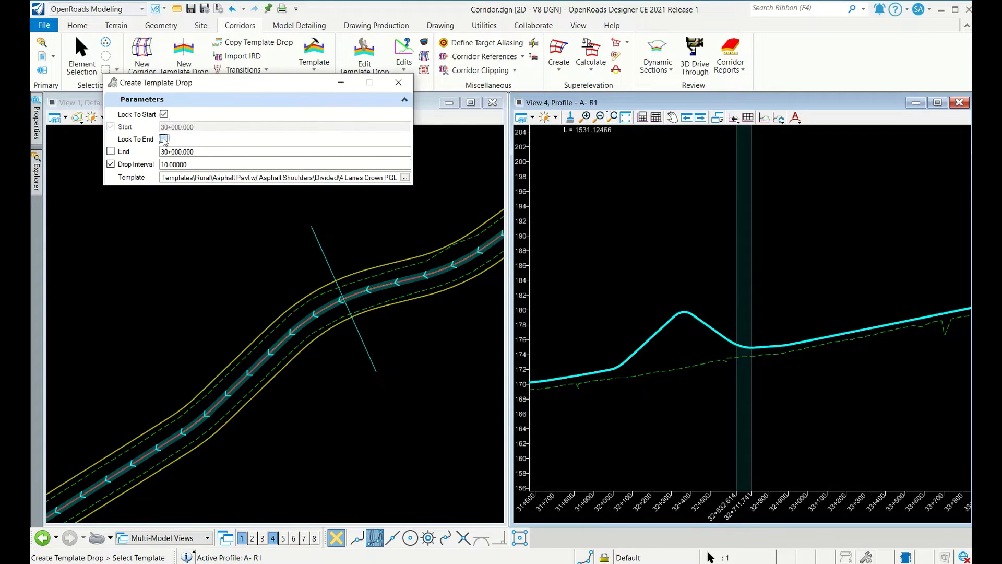
{"action": "left_click", "coordinate": [164, 138]}
{"action": "left_click", "coordinate": [251, 264]}
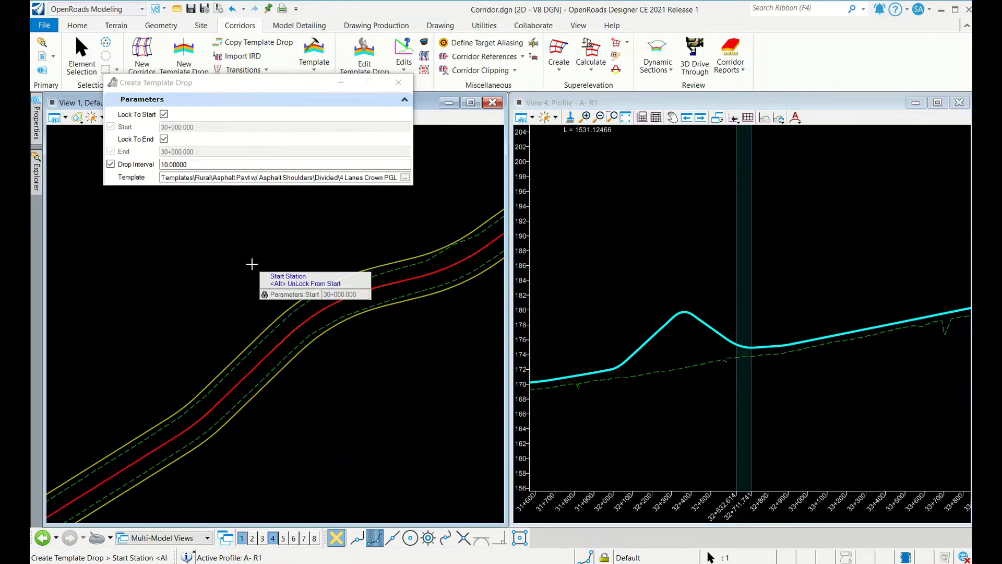
{"action": "left_click", "coordinate": [253, 262]}
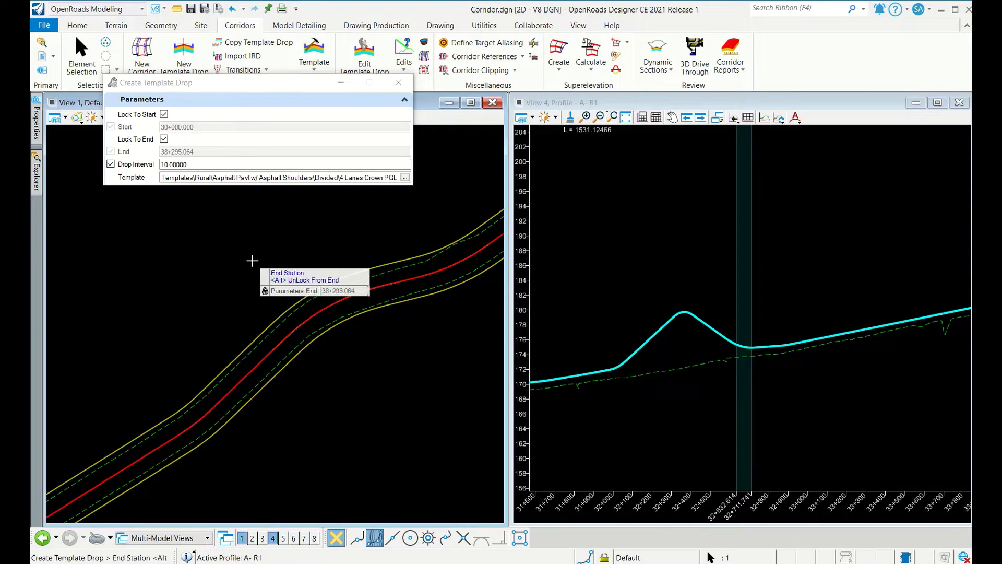
{"action": "left_click", "coordinate": [293, 242]}
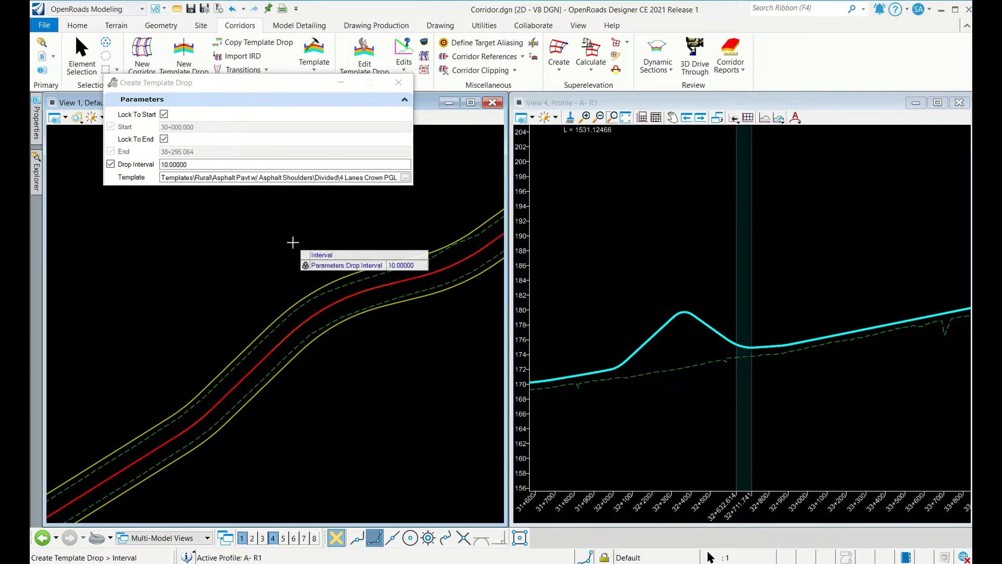
{"action": "left_click", "coordinate": [334, 258]}
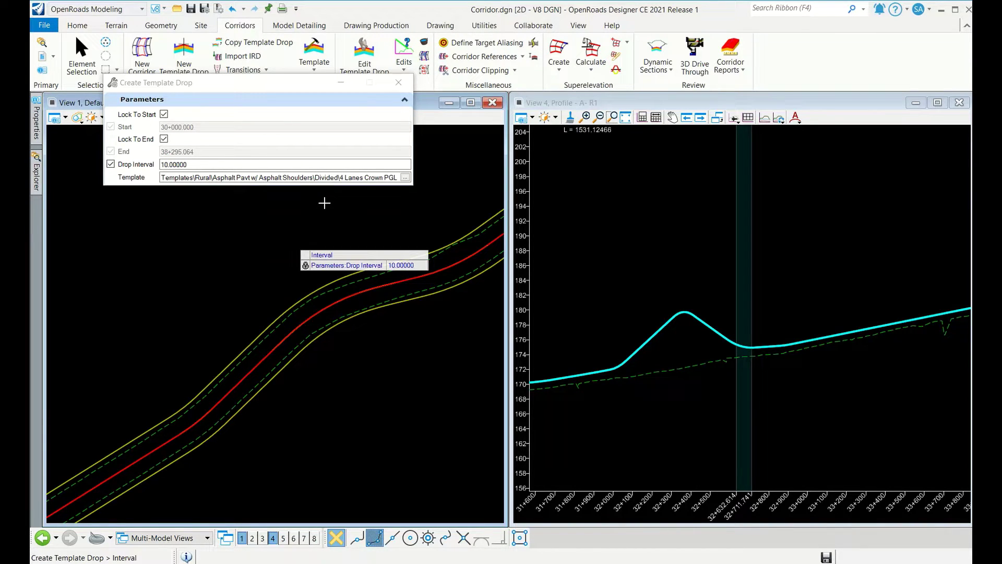
{"action": "left_click", "coordinate": [329, 232]}
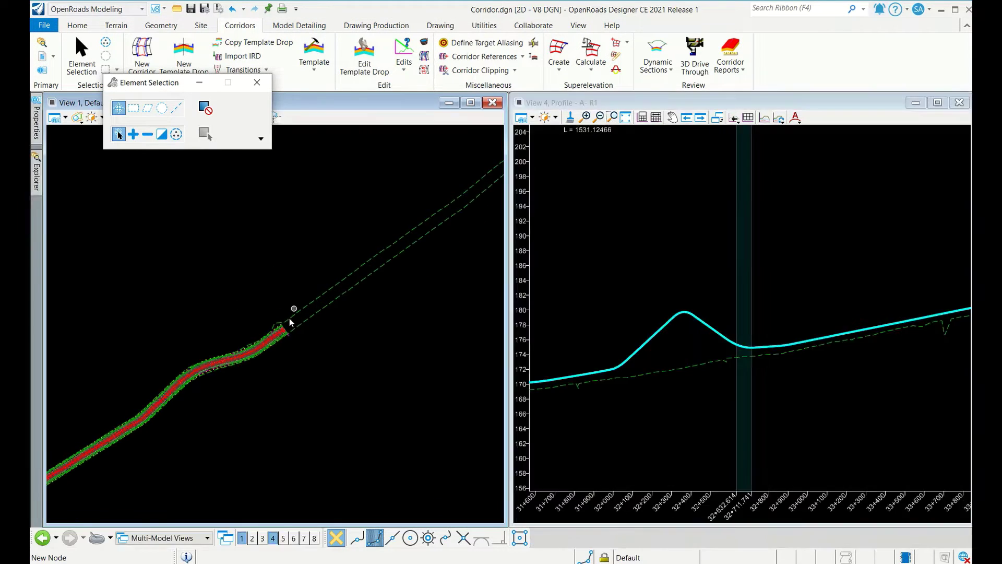
Step: Switch the view layout to two views showing plan and 3D
{"action": "left_click", "coordinate": [588, 336]}
{"action": "scroll", "coordinate": [275, 326], "scroll_direction": "up", "scroll_amount": 5}
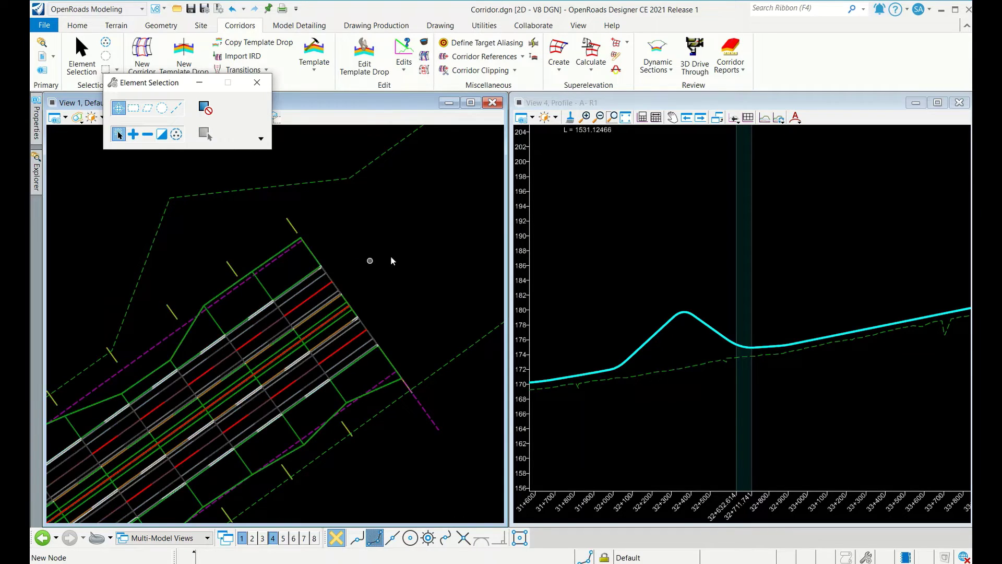
{"action": "scroll", "coordinate": [393, 260], "scroll_direction": "down", "scroll_amount": 5}
{"action": "right_click", "coordinate": [319, 223]}
{"action": "mouse_move", "coordinate": [364, 235]}
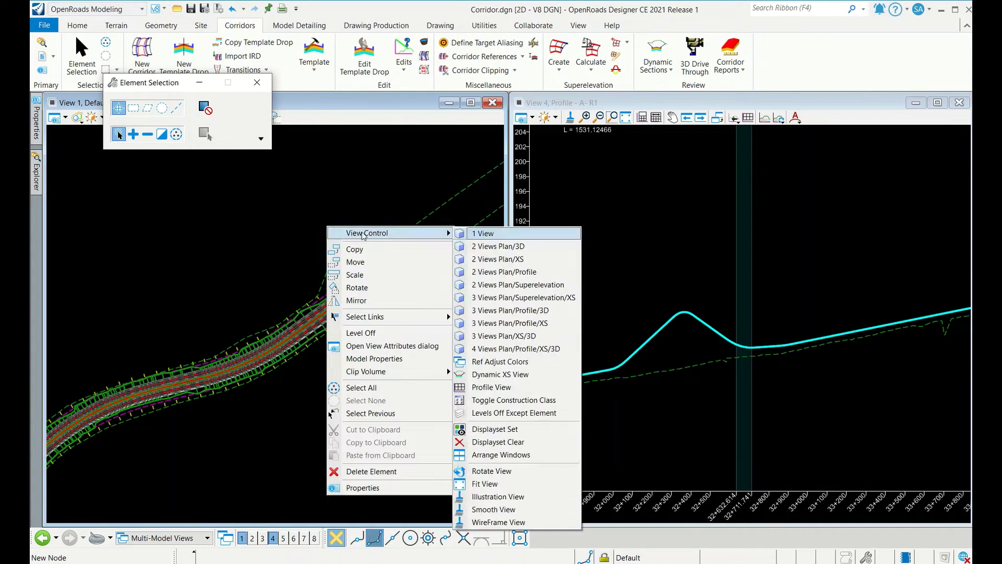
{"action": "right_click", "coordinate": [323, 196]}
{"action": "mouse_move", "coordinate": [365, 208]}
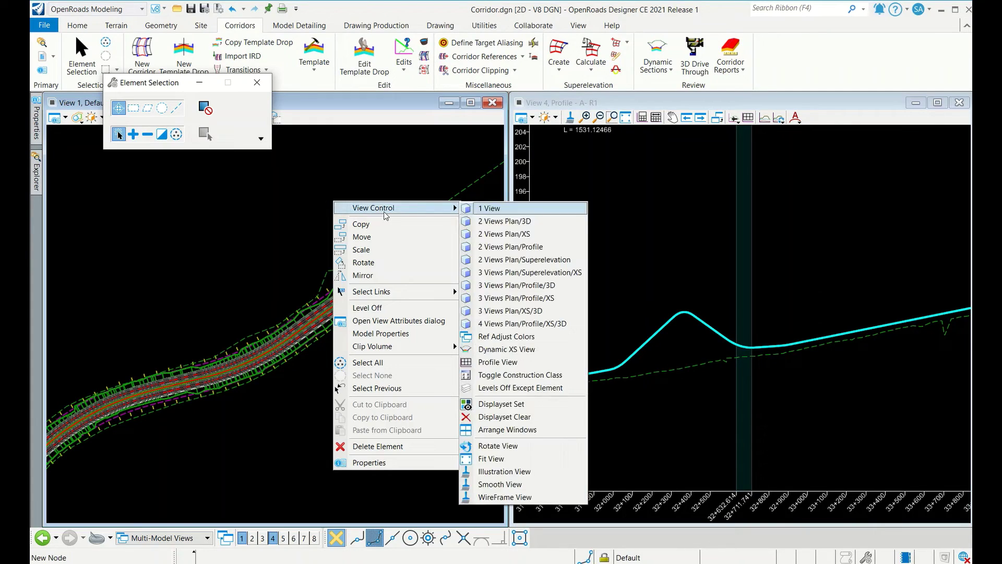
{"action": "left_click", "coordinate": [483, 221]}
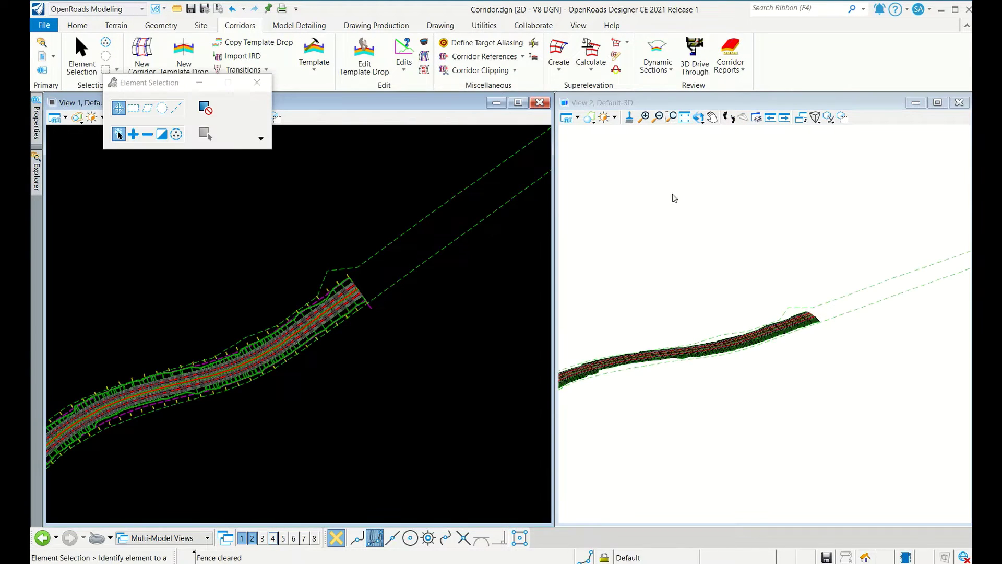
Step: Rotate the 3D view dynamically to examine the corridor model from its end section
{"action": "scroll", "coordinate": [794, 334], "scroll_direction": "up", "scroll_amount": 5}
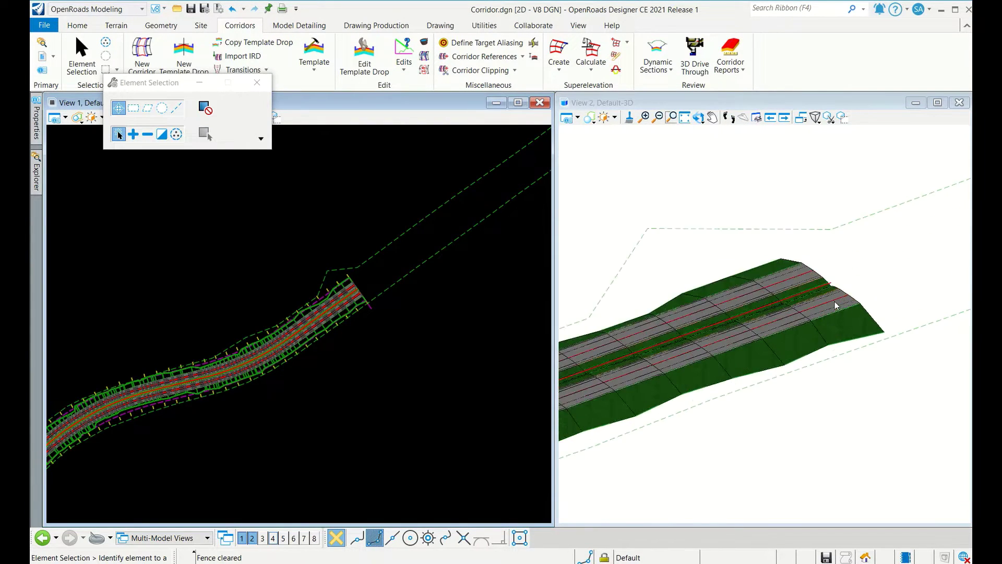
{"action": "scroll", "coordinate": [817, 303], "scroll_direction": "down", "scroll_amount": 3}
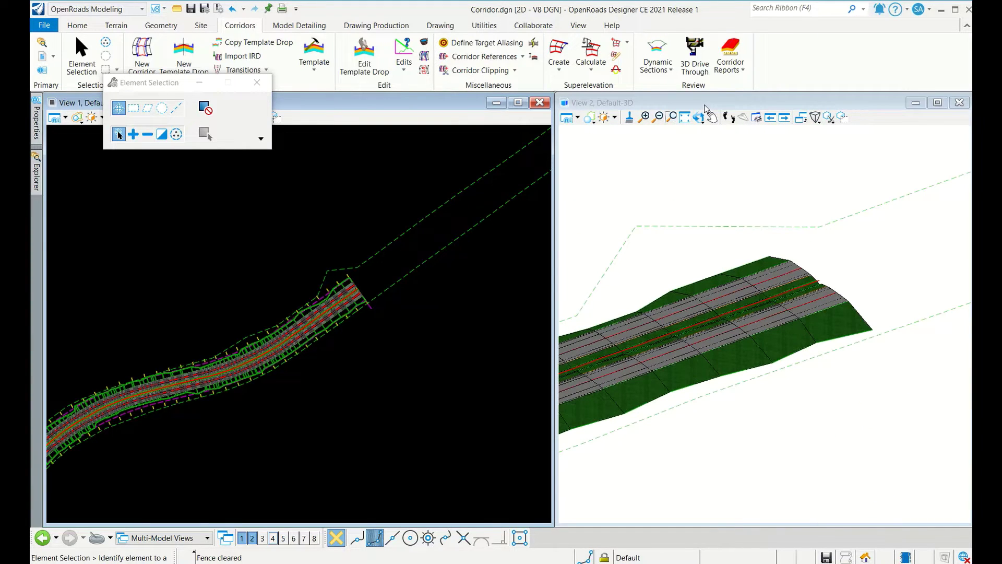
{"action": "left_click", "coordinate": [698, 117]}
{"action": "left_click", "coordinate": [699, 117]}
{"action": "left_click", "coordinate": [734, 132]}
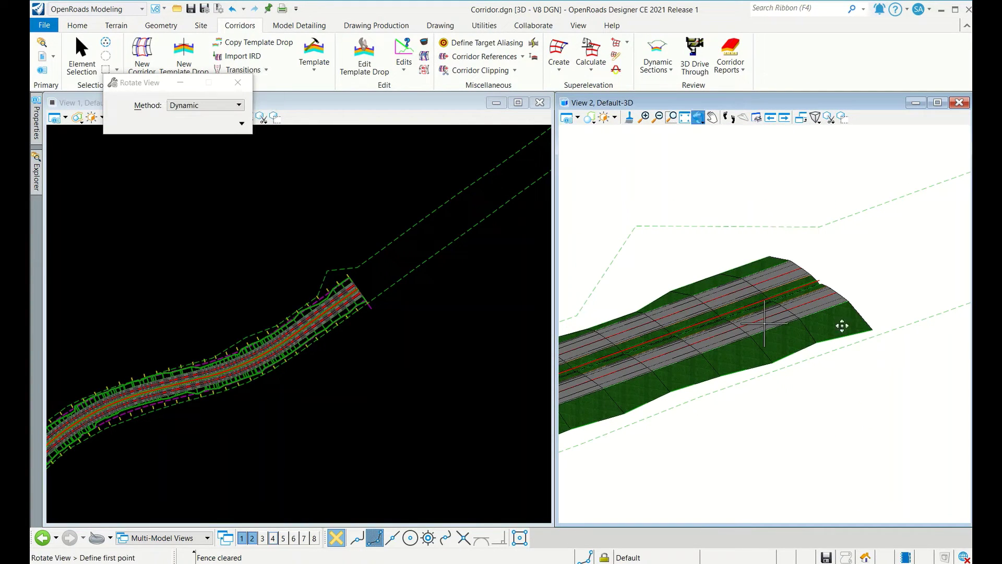
{"action": "left_click", "coordinate": [851, 326]}
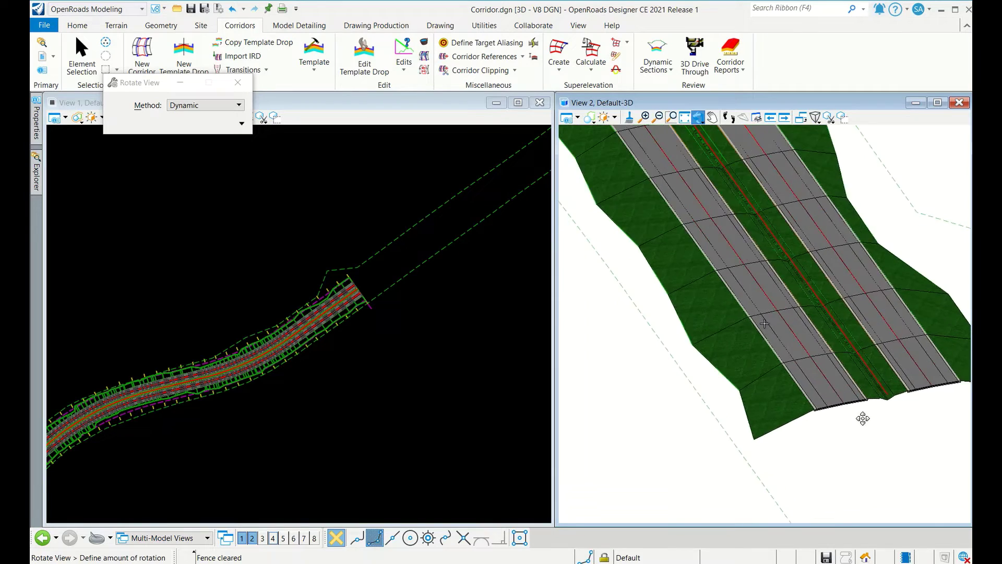
{"action": "left_click", "coordinate": [818, 391]}
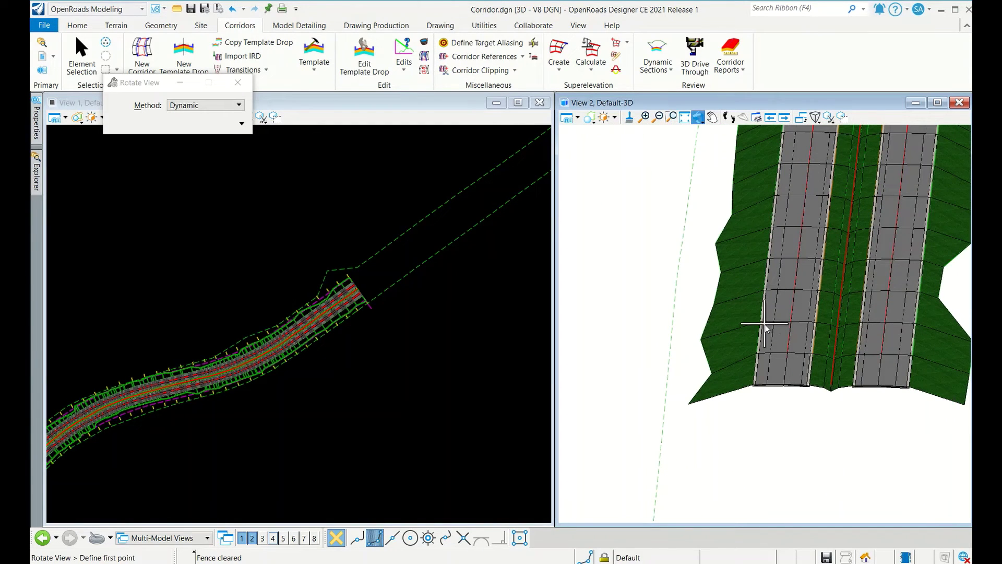
{"action": "left_click", "coordinate": [772, 387]}
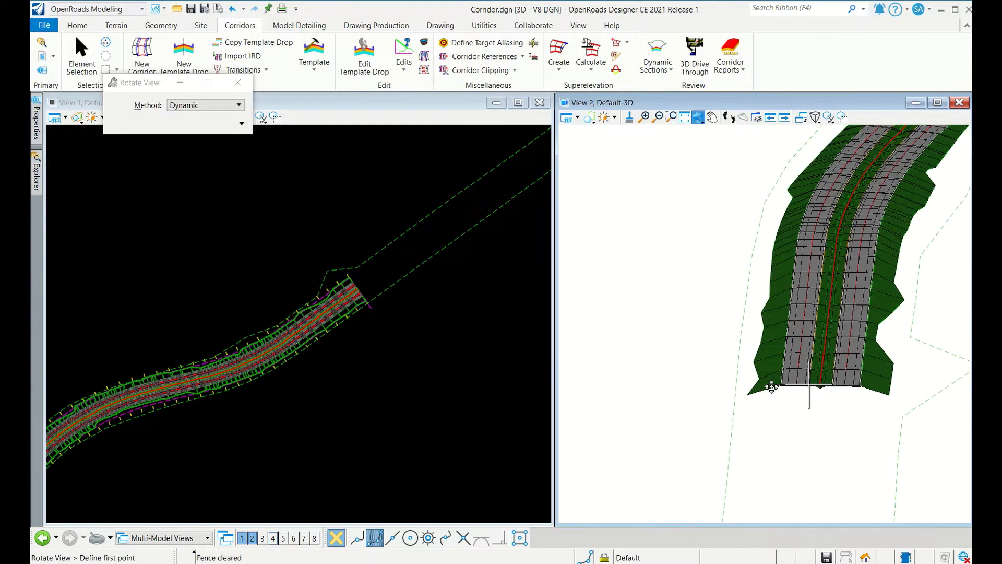
{"action": "left_click", "coordinate": [770, 407]}
{"action": "left_click", "coordinate": [785, 408]}
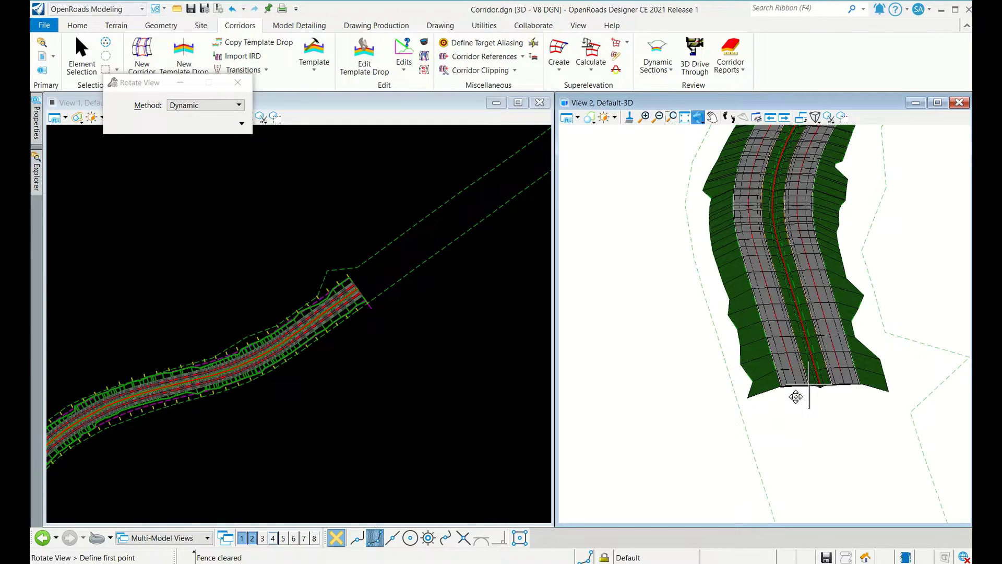
{"action": "left_click", "coordinate": [841, 380]}
{"action": "left_click", "coordinate": [799, 374]}
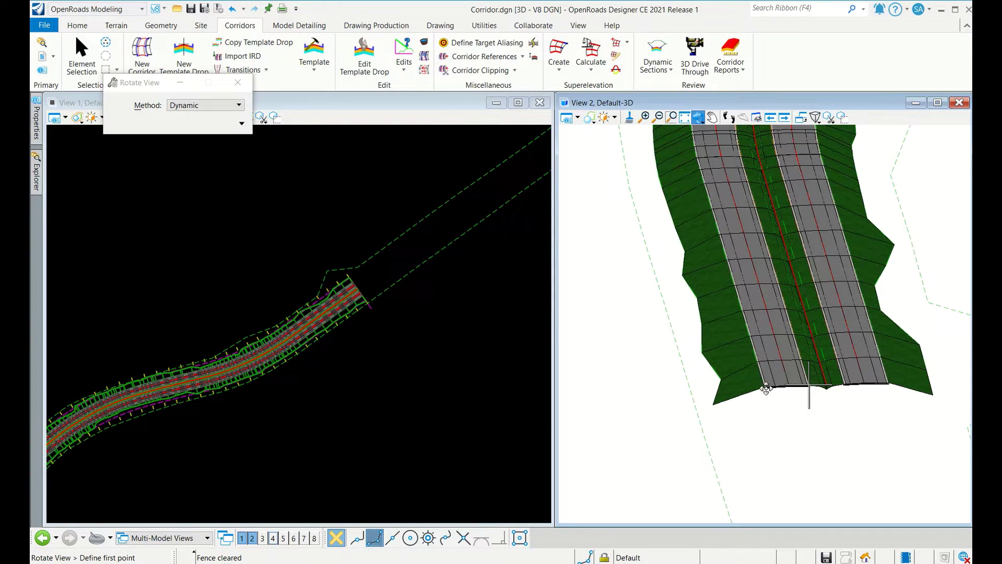
{"action": "key", "text": "Escape"}
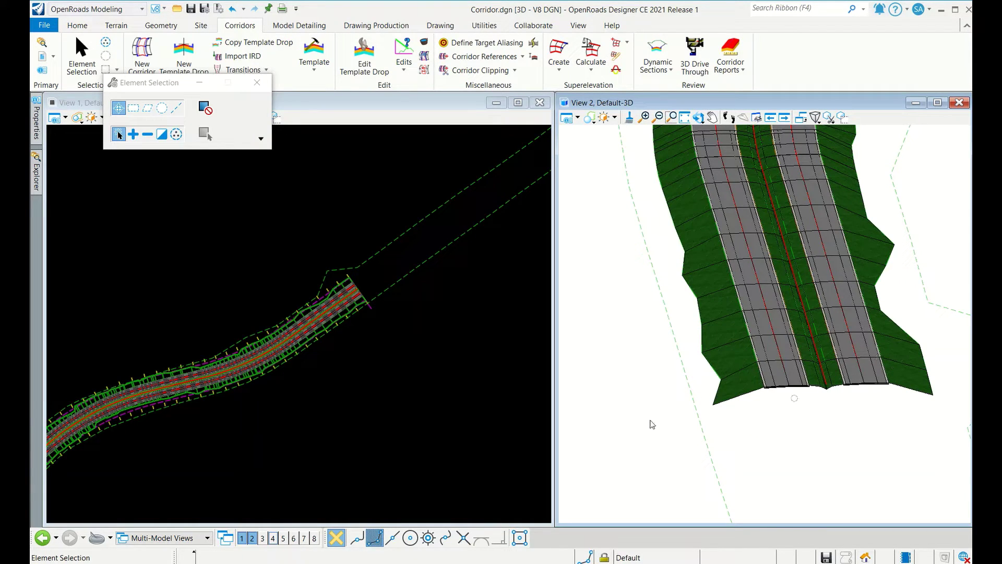
{"action": "left_click", "coordinate": [349, 338]}
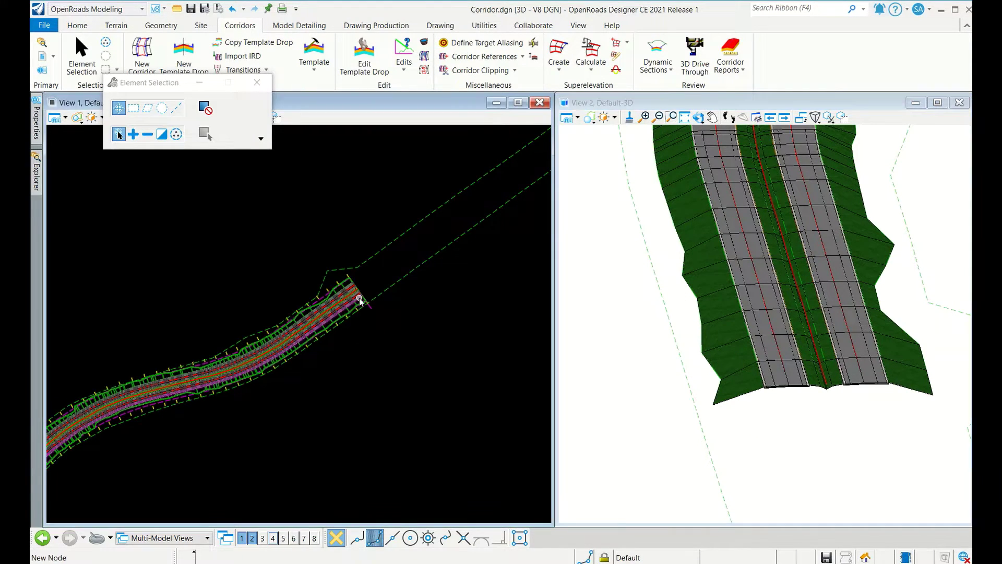
{"action": "left_click", "coordinate": [257, 82]}
{"action": "left_click", "coordinate": [149, 52]}
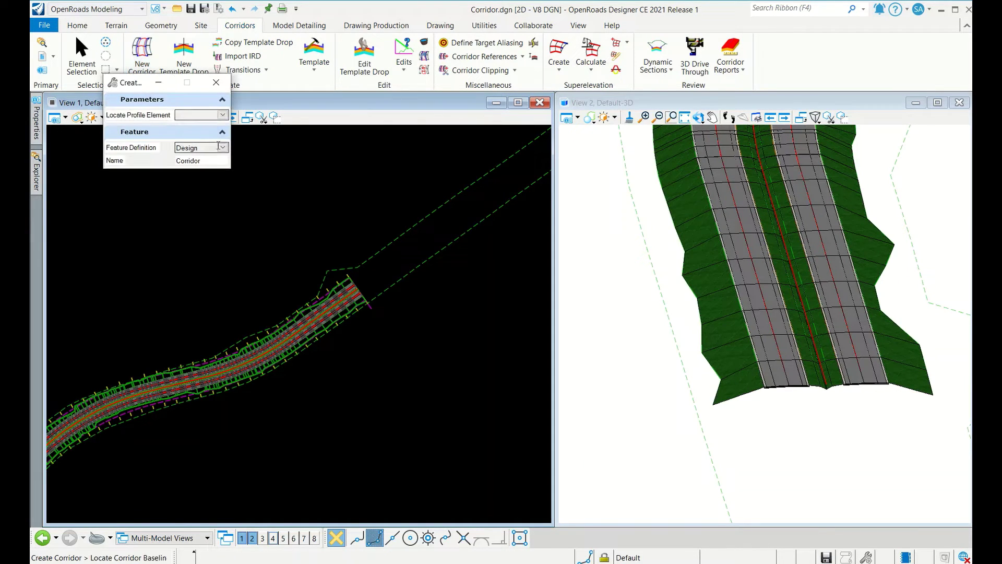
{"action": "left_click", "coordinate": [223, 148]}
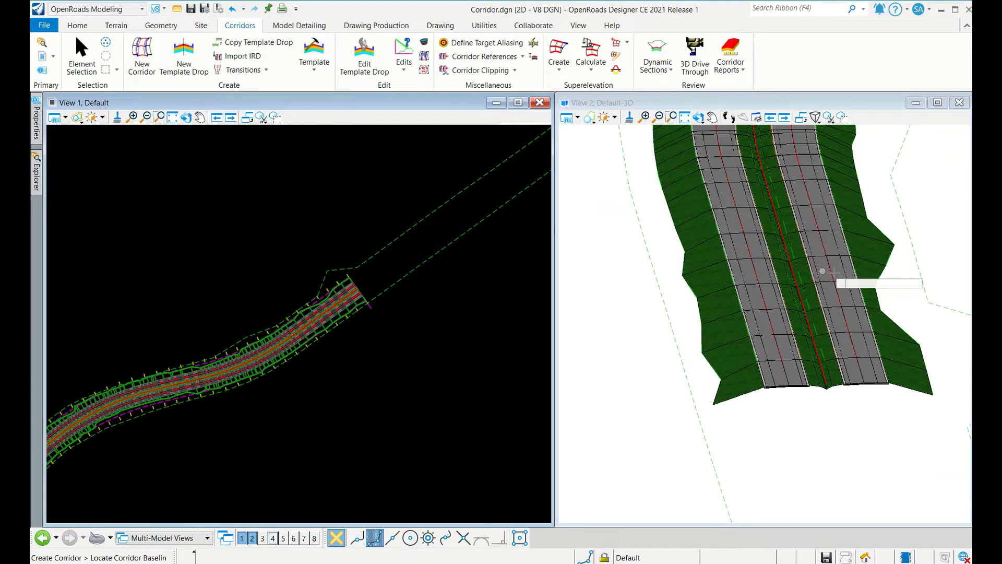
Step: Try to expand the Corridor feature definitions of Corridor.dgn in the OpenRoads Standards
{"action": "left_click", "coordinate": [36, 177]}
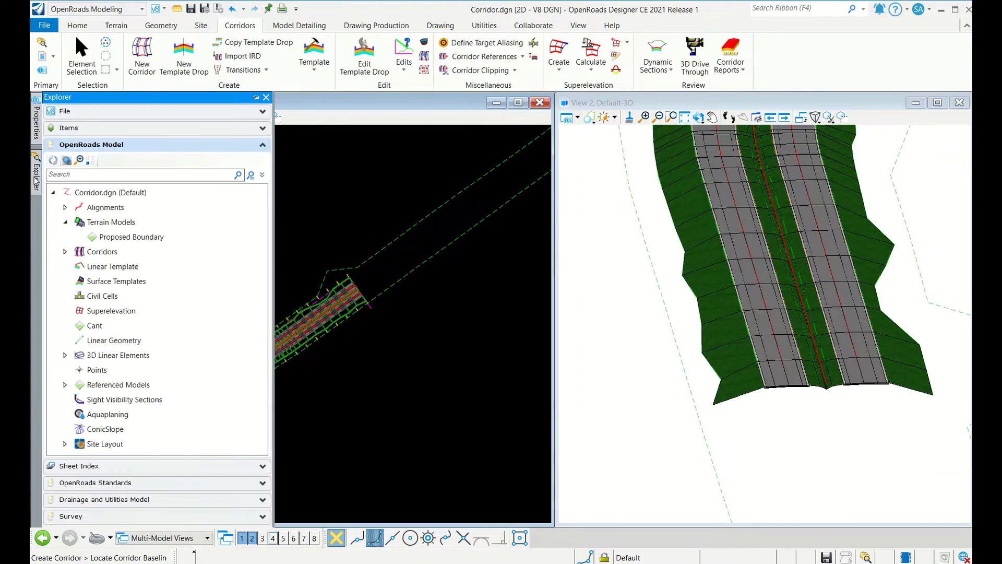
{"action": "left_click", "coordinate": [54, 193]}
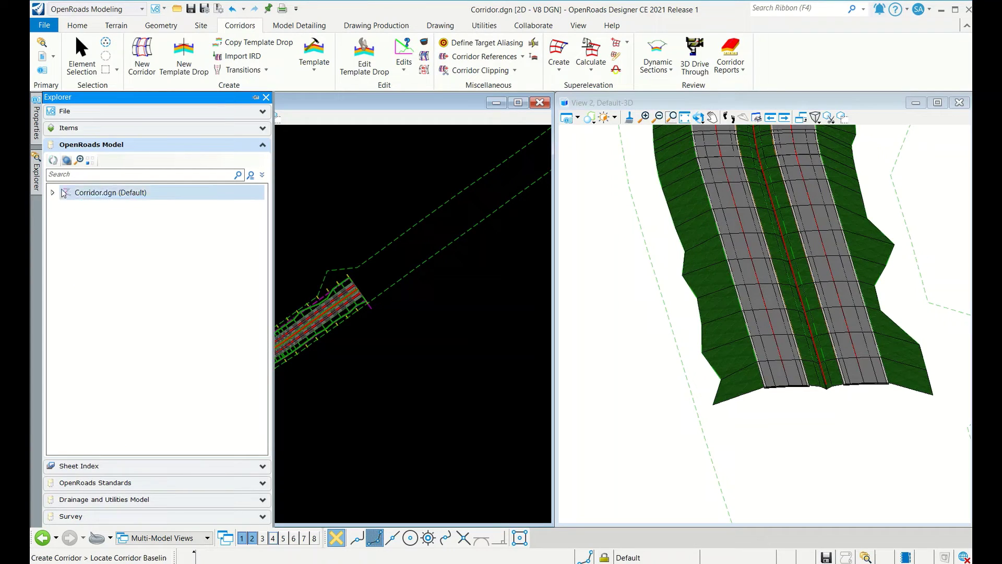
{"action": "left_click", "coordinate": [102, 483]}
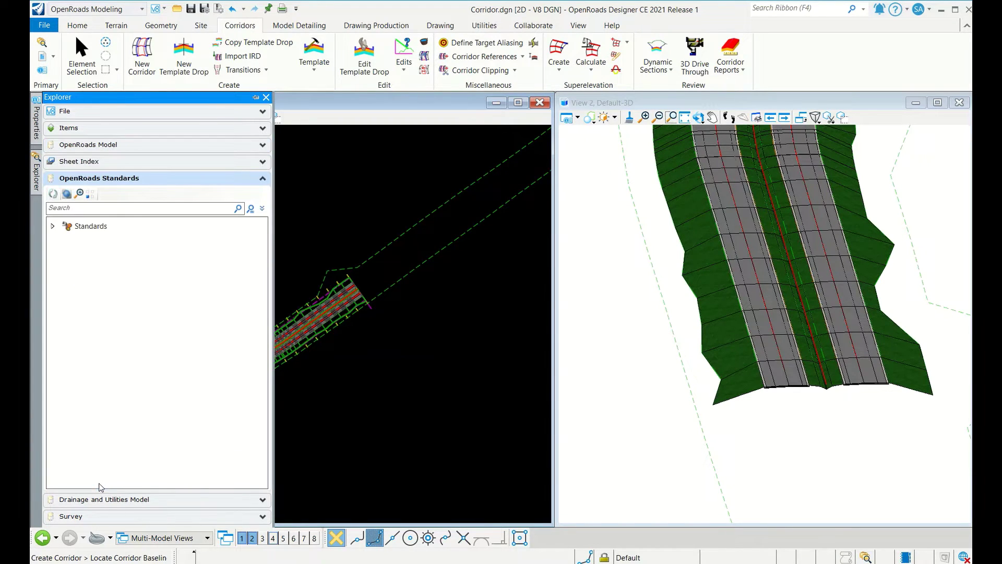
{"action": "left_click", "coordinate": [52, 226]}
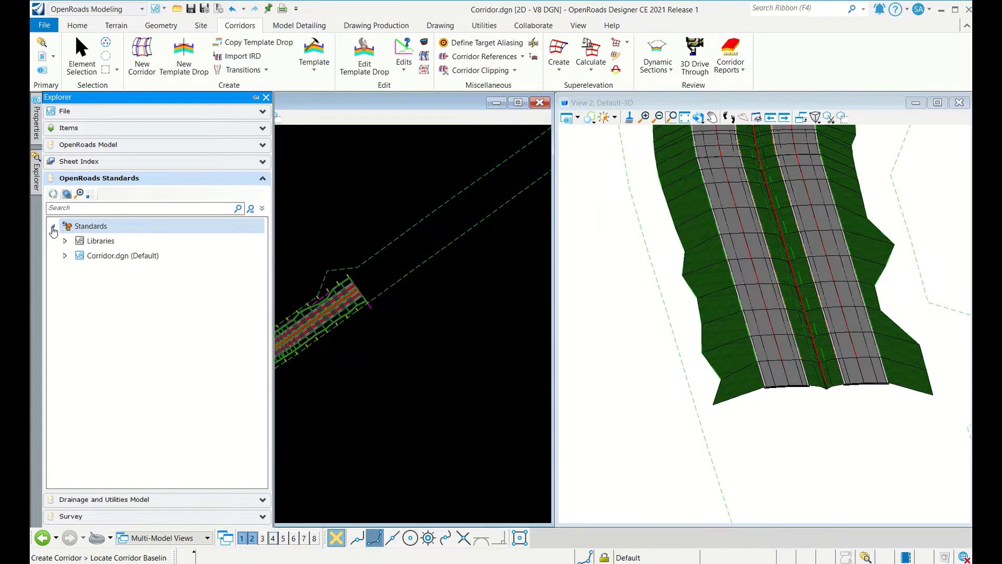
{"action": "left_click", "coordinate": [65, 256]}
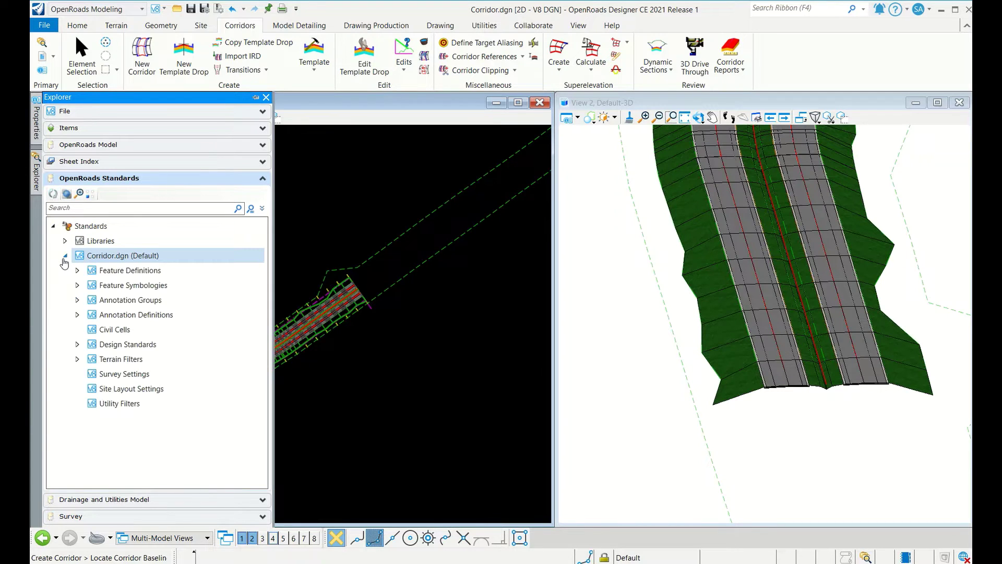
{"action": "left_click", "coordinate": [77, 270]}
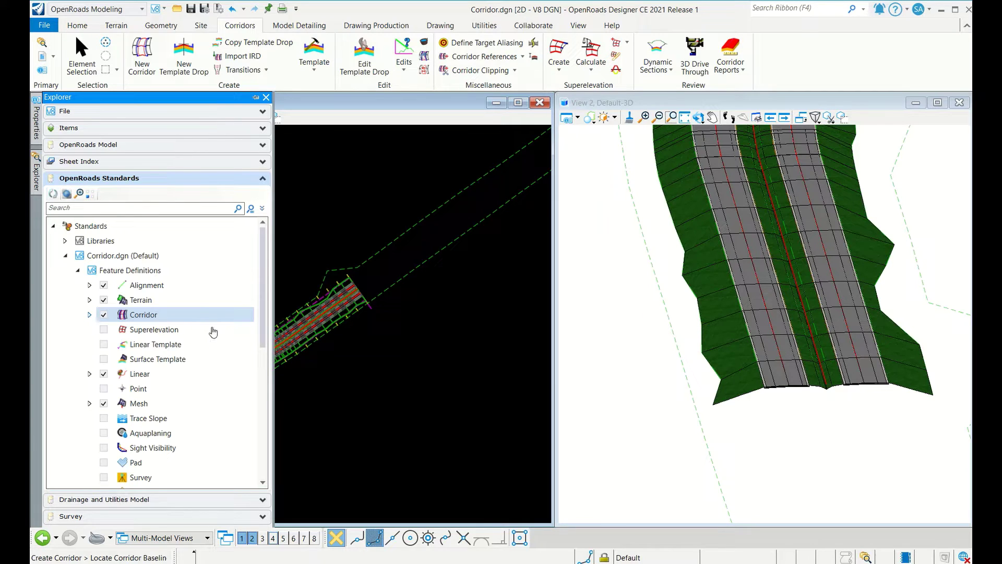
{"action": "left_click", "coordinate": [89, 315]}
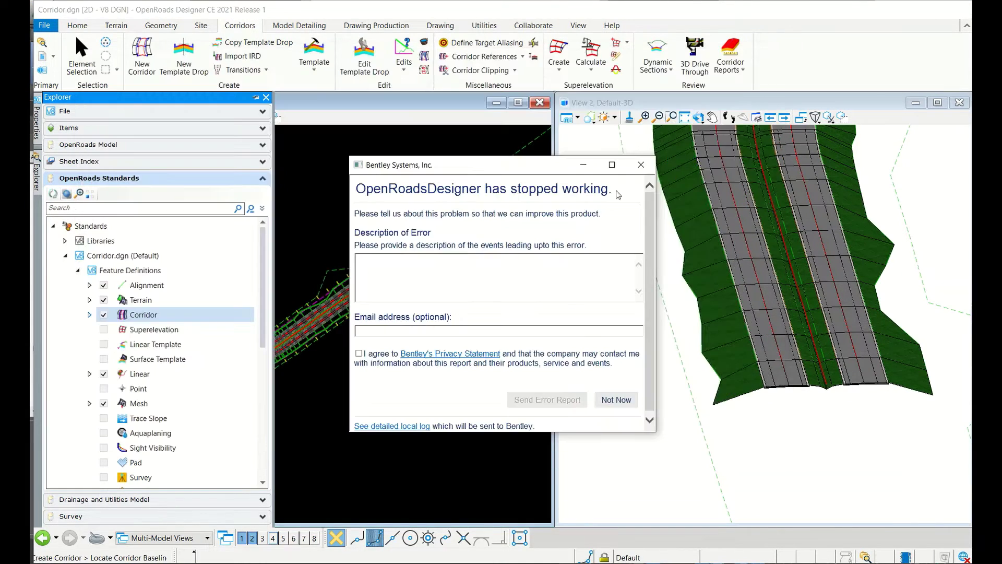
Step: Dismiss the error report, ignore the problem notification and return to the Corridor feature definitions
{"action": "left_click", "coordinate": [606, 163]}
{"action": "left_click", "coordinate": [561, 376]}
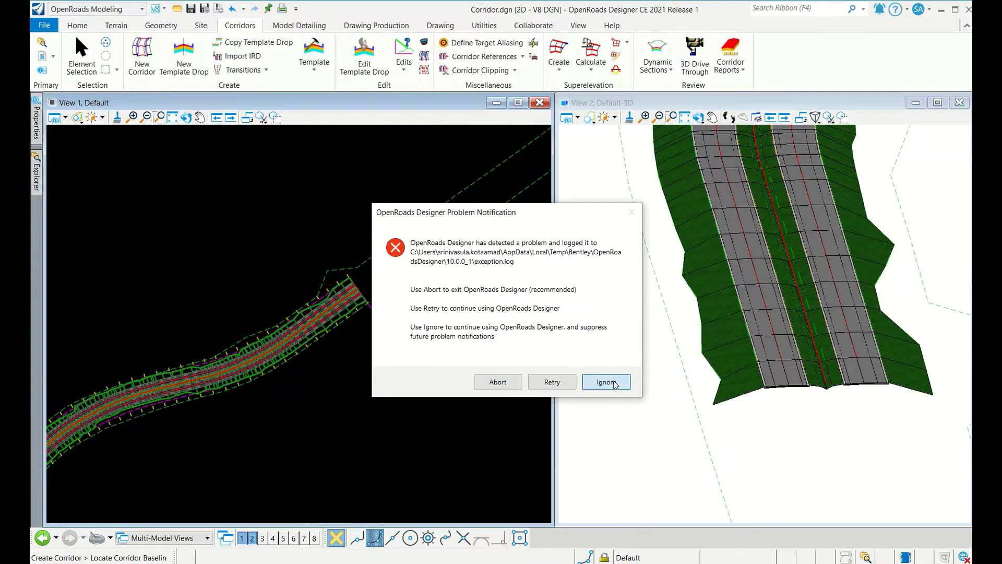
{"action": "left_click", "coordinate": [37, 164]}
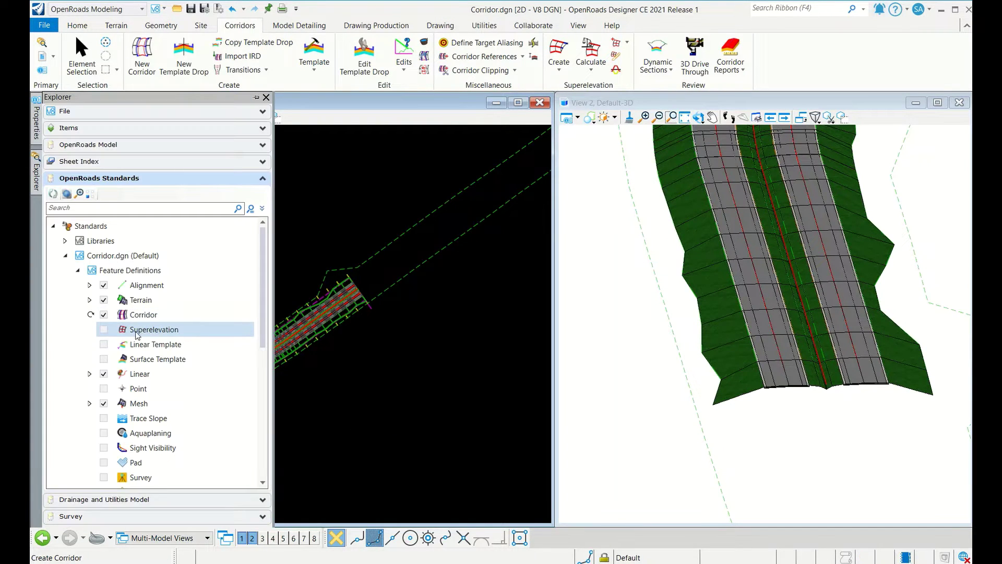
{"action": "left_click", "coordinate": [143, 314]}
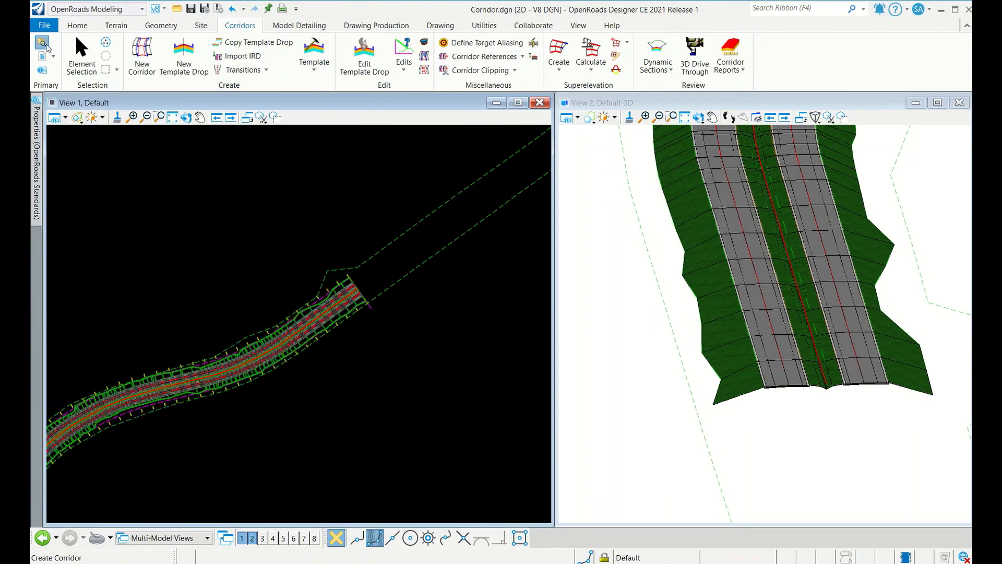
Step: Open the properties of the Design feature definition in the Road folder of Corridor.dgn's Corridor feature definitions in the OpenRoads Standards
{"action": "left_click", "coordinate": [37, 251]}
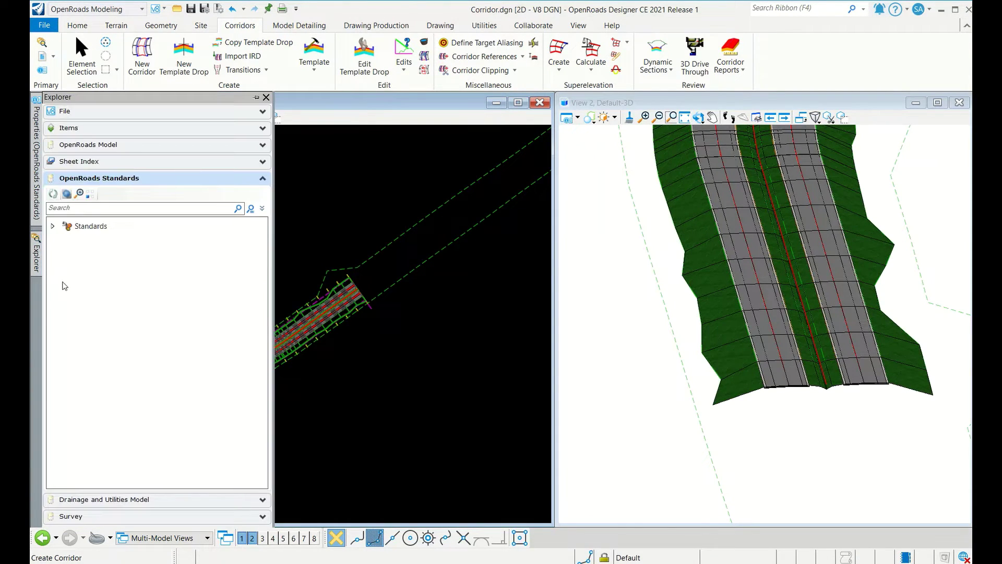
{"action": "left_click", "coordinate": [52, 225]}
{"action": "left_click", "coordinate": [64, 256]}
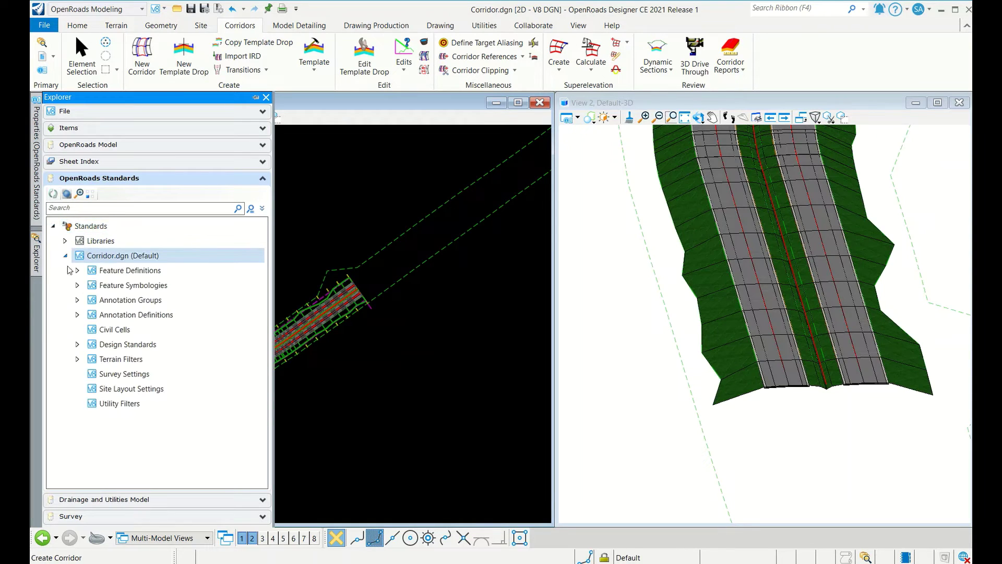
{"action": "left_click", "coordinate": [77, 270]}
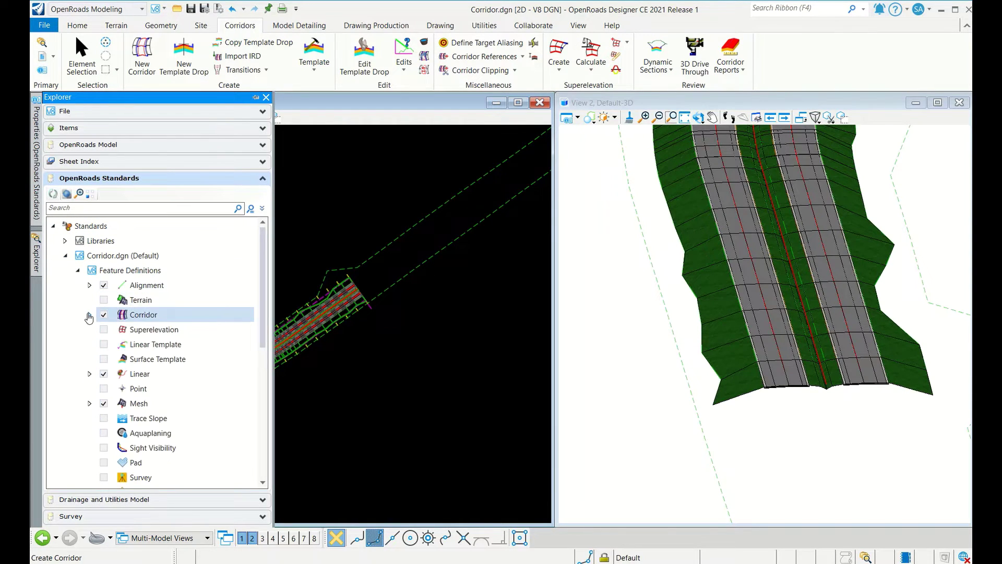
{"action": "left_click", "coordinate": [89, 315]}
{"action": "left_click", "coordinate": [102, 330]}
{"action": "left_click", "coordinate": [165, 345]}
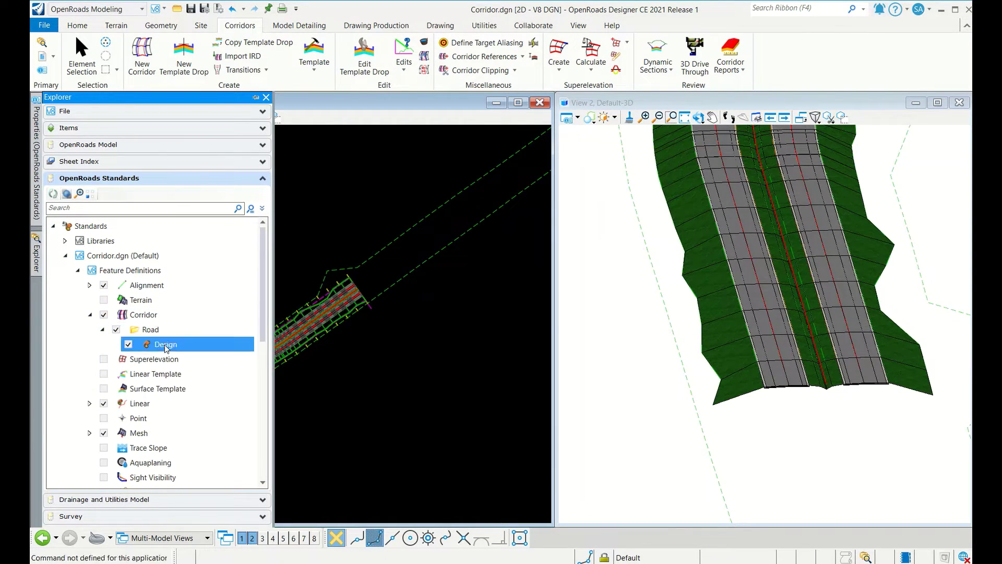
{"action": "right_click", "coordinate": [166, 348]}
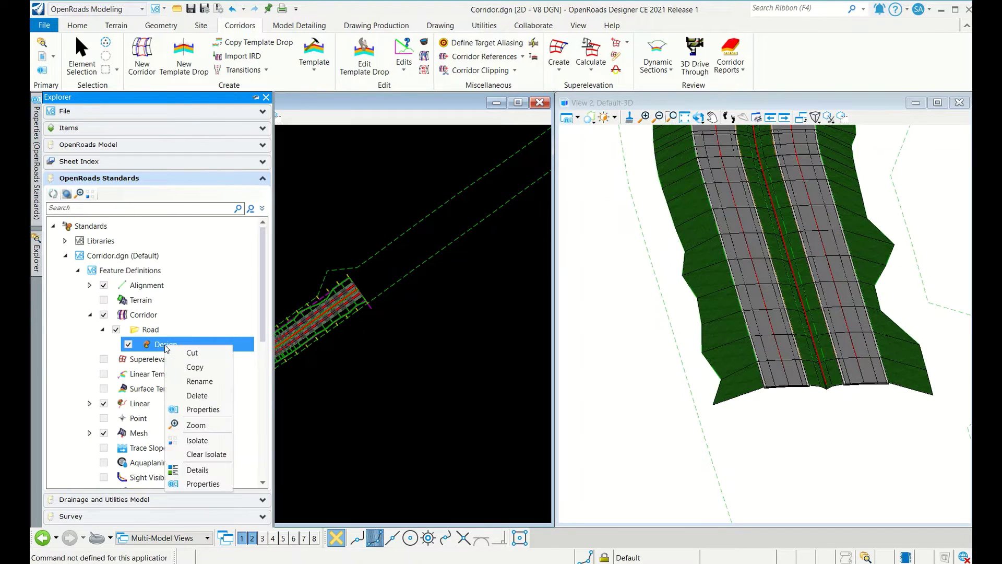
{"action": "left_click", "coordinate": [203, 410]}
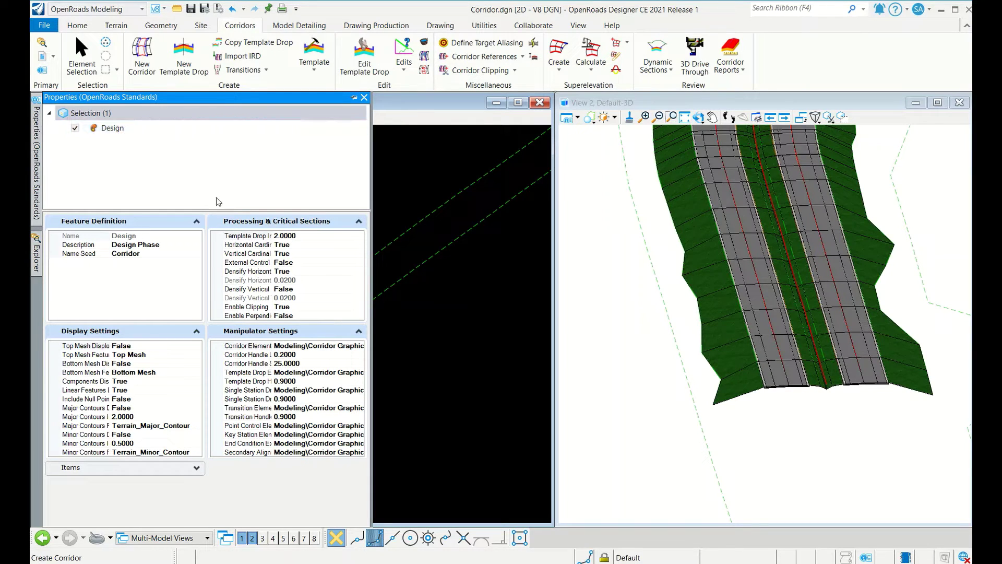
Step: Set Top Mesh Display to True for the Design feature definition
{"action": "left_click", "coordinate": [139, 348]}
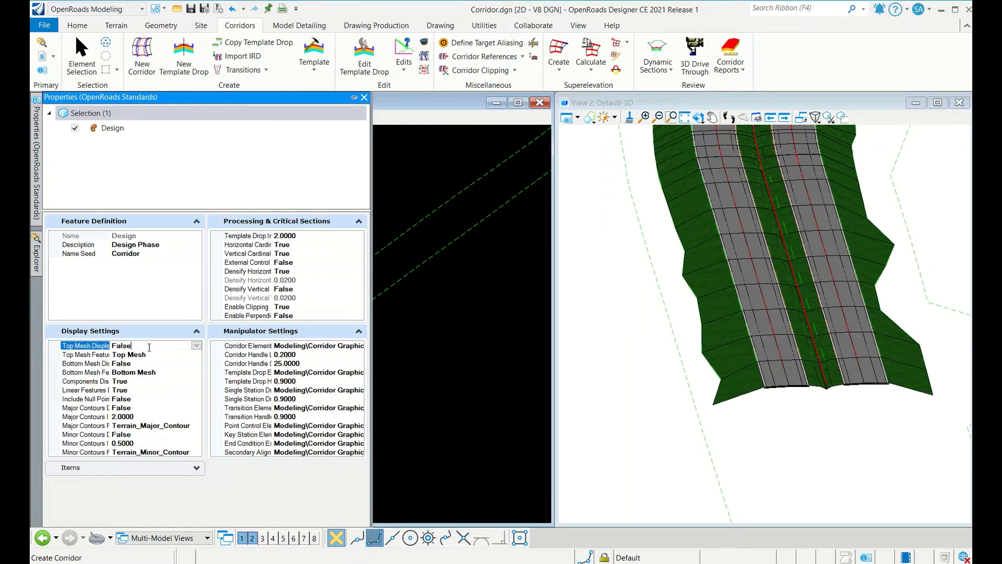
{"action": "left_click", "coordinate": [196, 345]}
{"action": "left_click", "coordinate": [118, 364]}
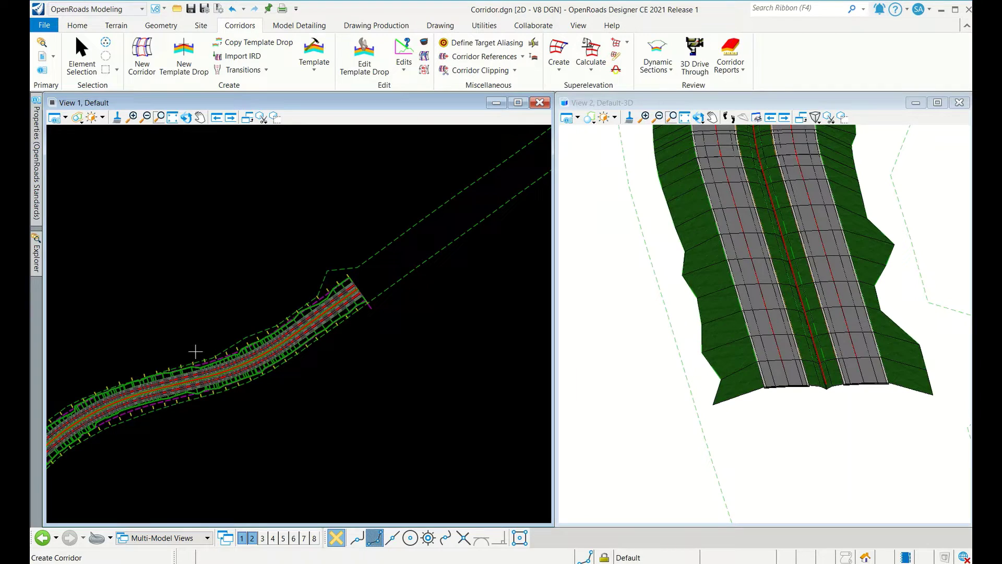
Step: Reprocess the road corridor with the changed feature definition and end the command
{"action": "left_click", "coordinate": [37, 254]}
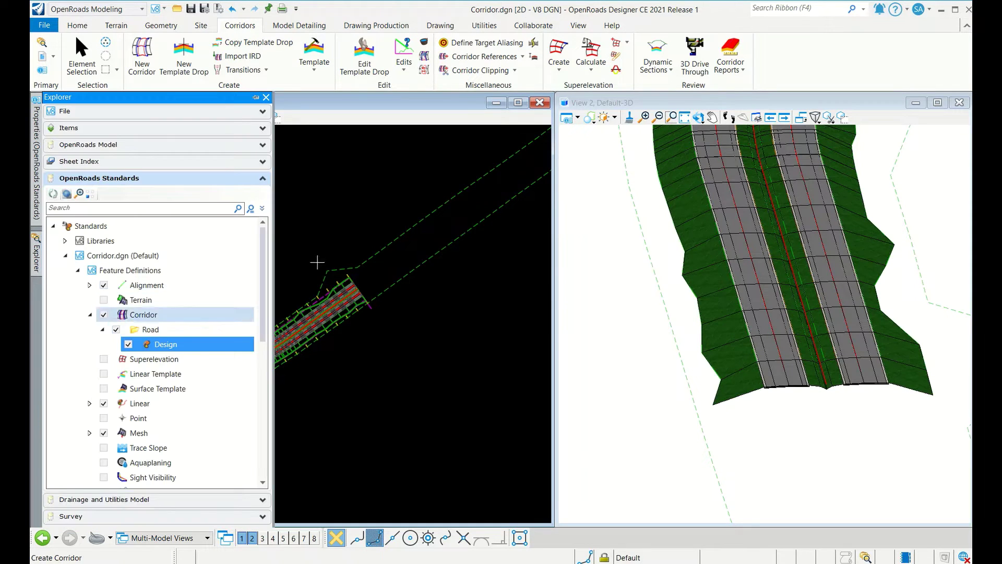
{"action": "left_click", "coordinate": [424, 56]}
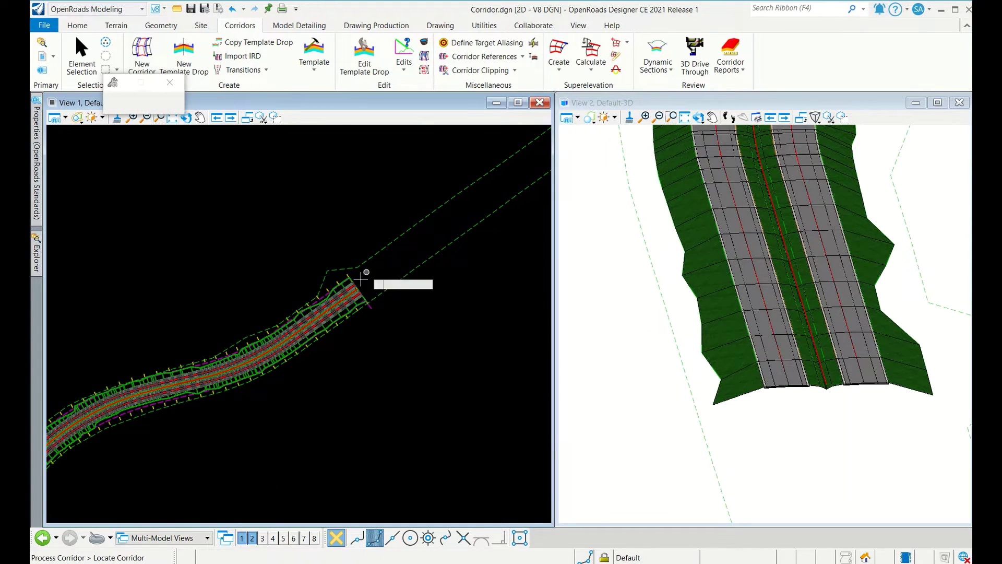
{"action": "left_click", "coordinate": [373, 289]}
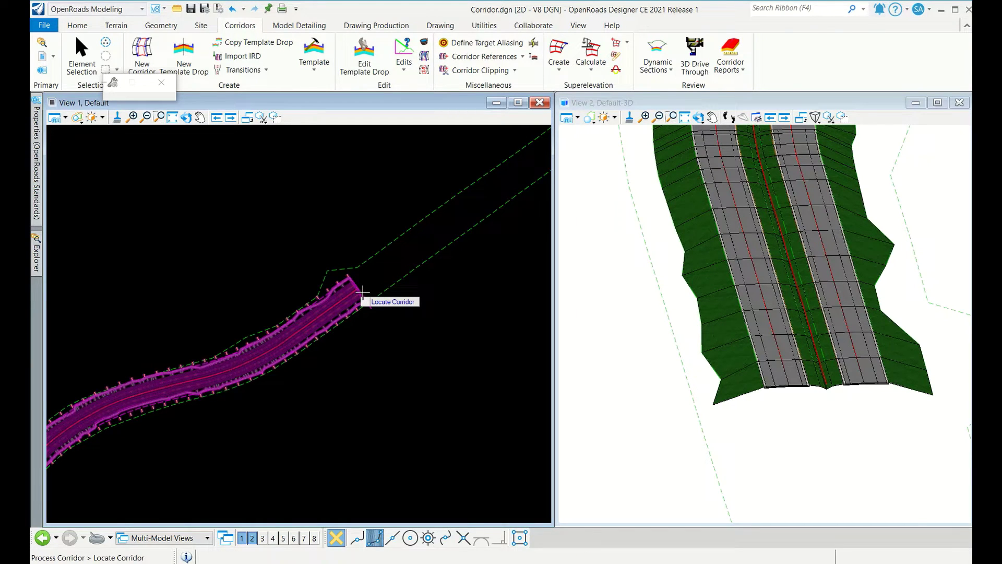
{"action": "right_click", "coordinate": [363, 292]}
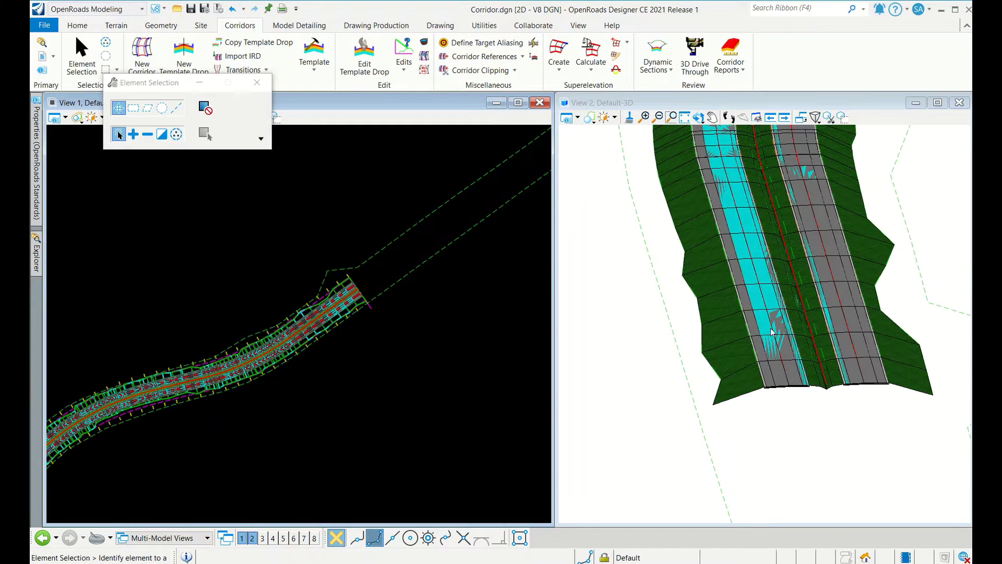
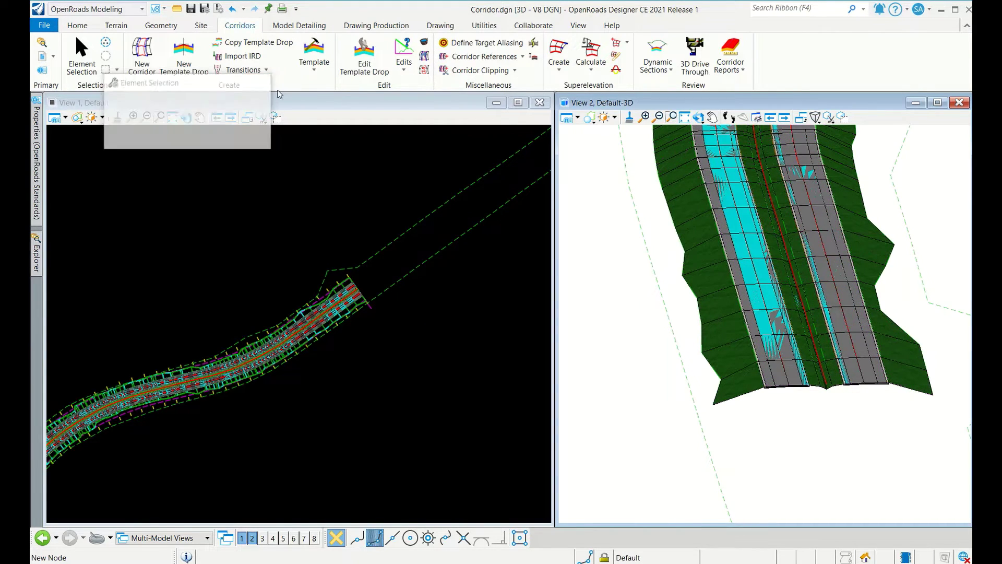
Step: Start Create Terrain Model from Design Meshes and choose Top as the side of the closed mesh
{"action": "left_click", "coordinate": [312, 261]}
{"action": "left_click", "coordinate": [119, 27]}
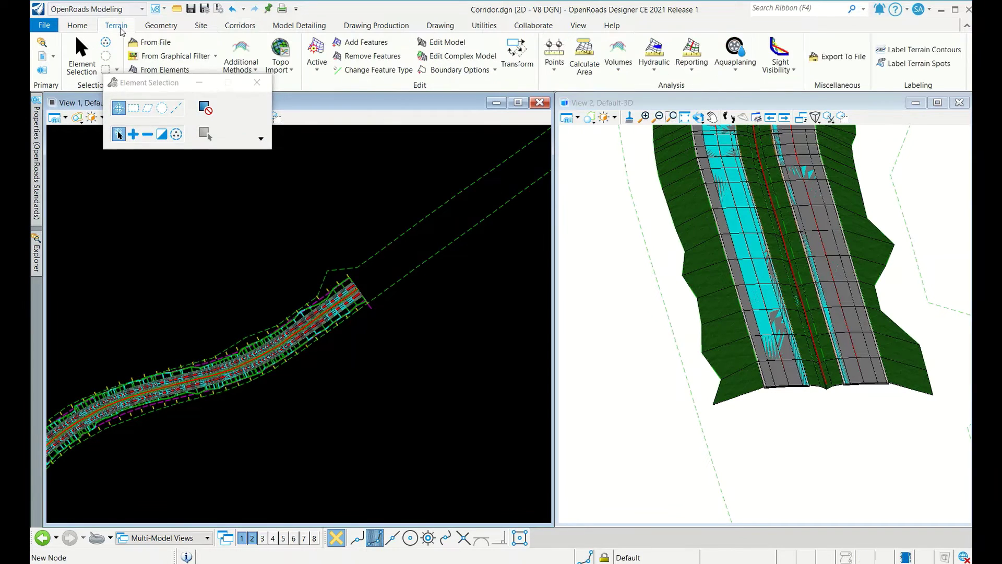
{"action": "left_click", "coordinate": [254, 70]}
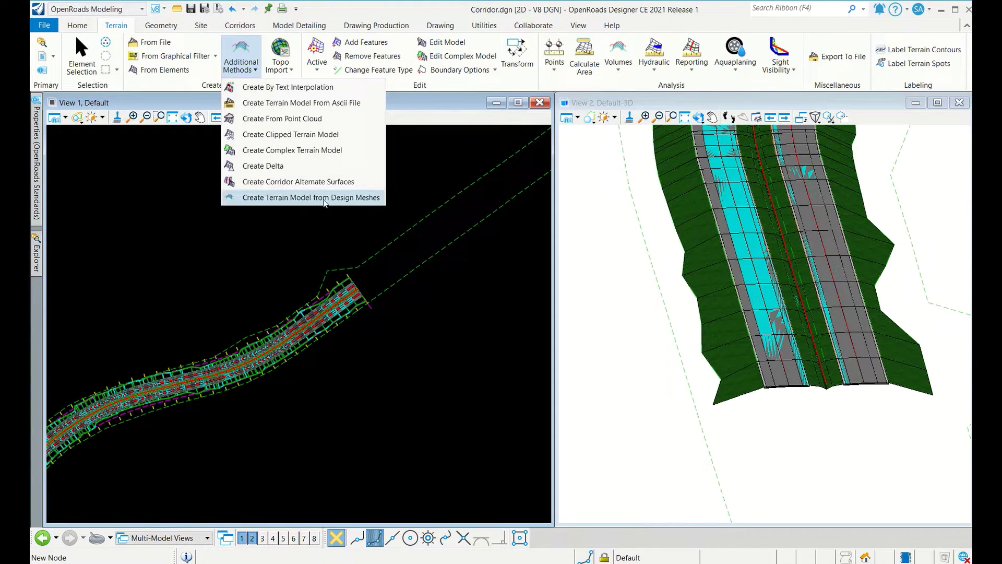
{"action": "left_click", "coordinate": [353, 202]}
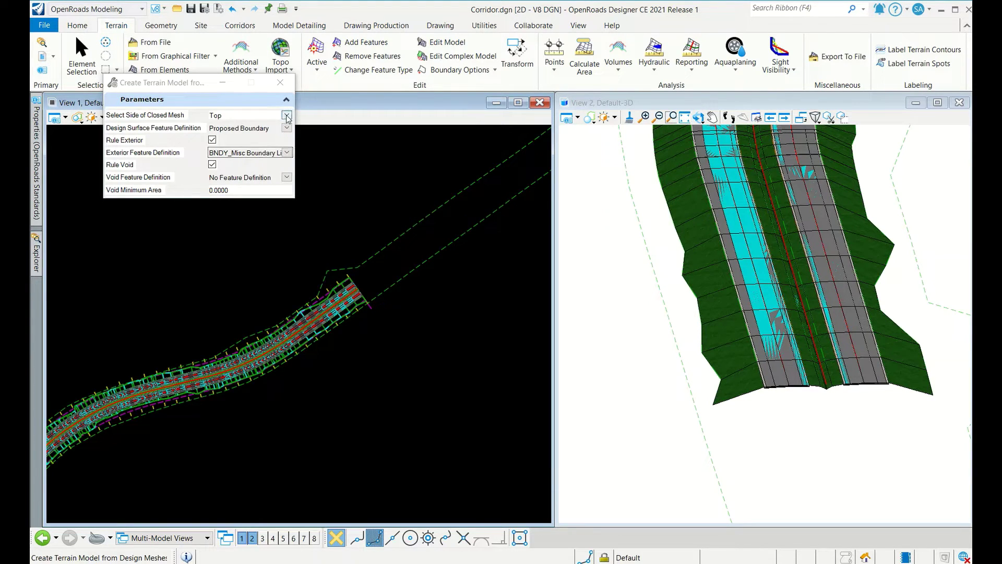
{"action": "left_click", "coordinate": [286, 115]}
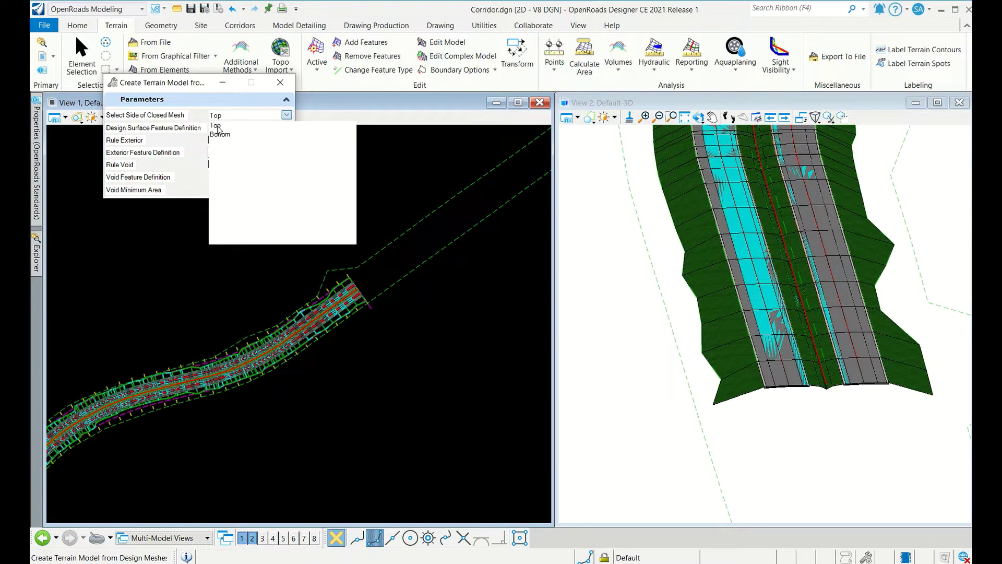
{"action": "left_click", "coordinate": [367, 172]}
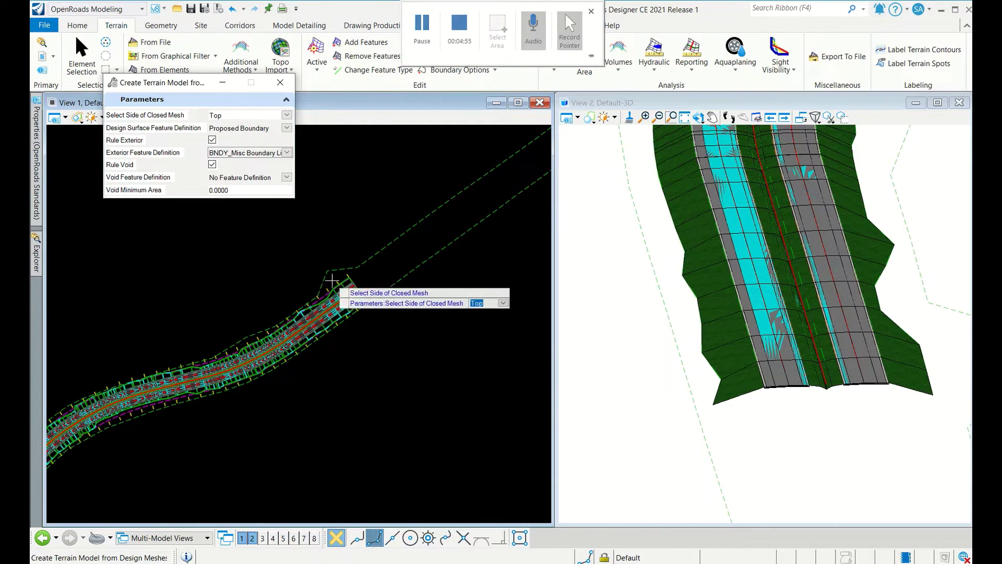
{"action": "left_click", "coordinate": [287, 115]}
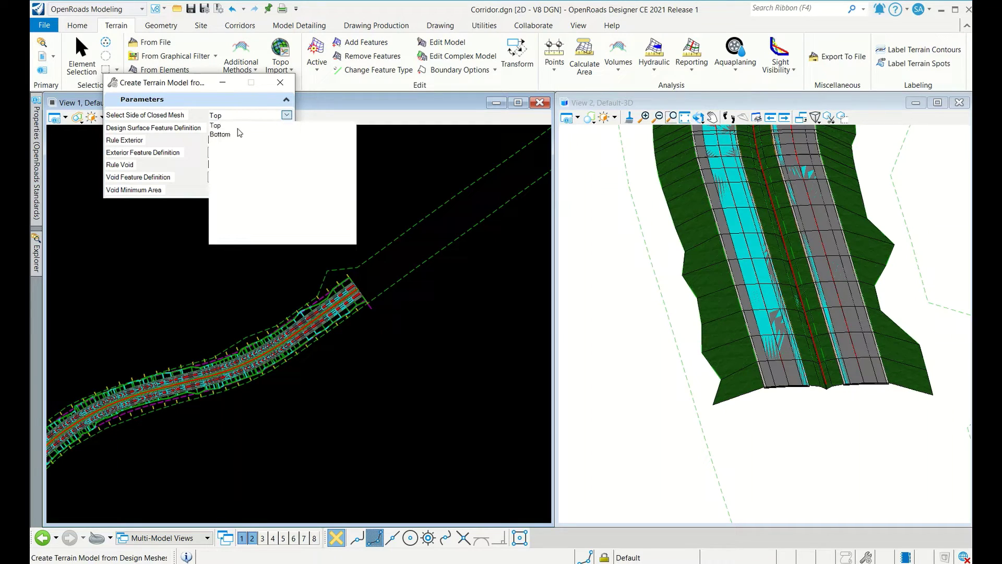
{"action": "left_click", "coordinate": [216, 126]}
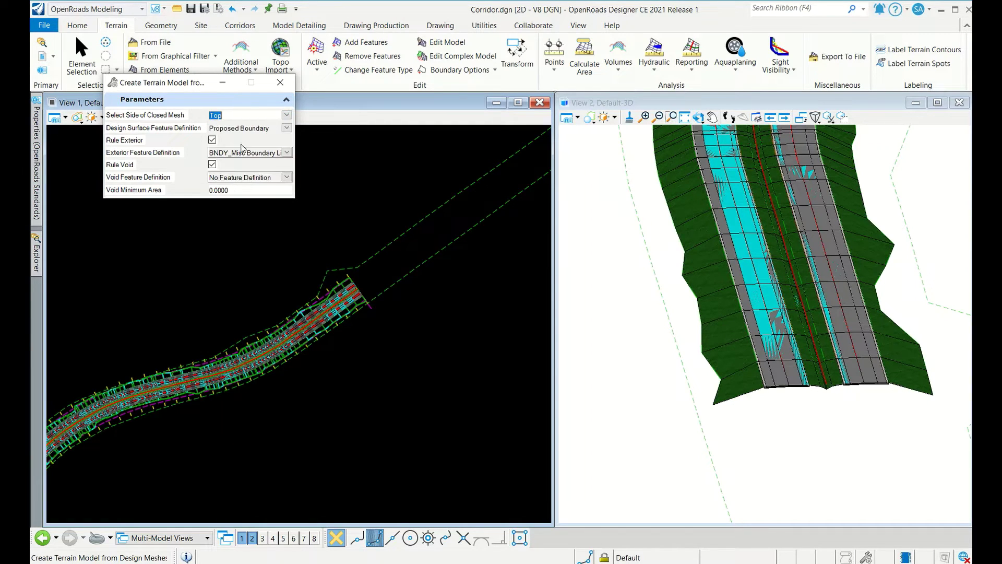
Step: Create the terrain model using Proposed Boundary as the design surface feature definition and BNDY_Misc Boundary Line as the exterior feature definition
{"action": "left_click", "coordinate": [286, 129]}
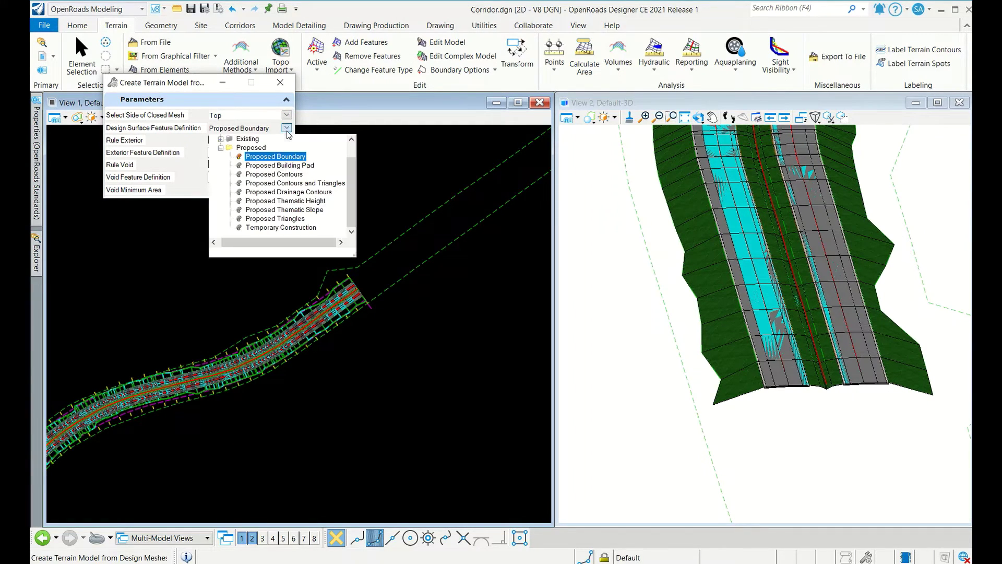
{"action": "left_click", "coordinate": [283, 157]}
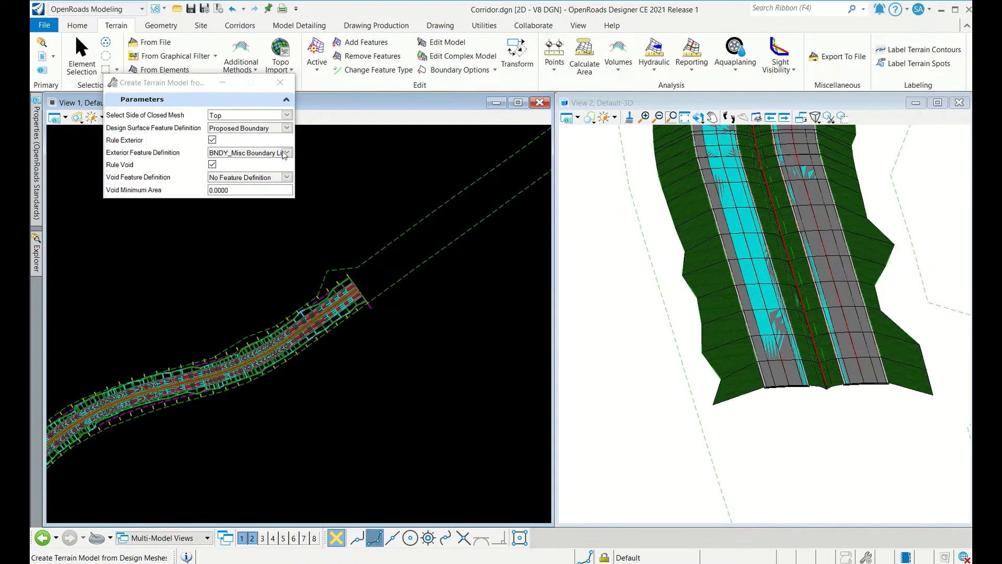
{"action": "left_click", "coordinate": [286, 153]}
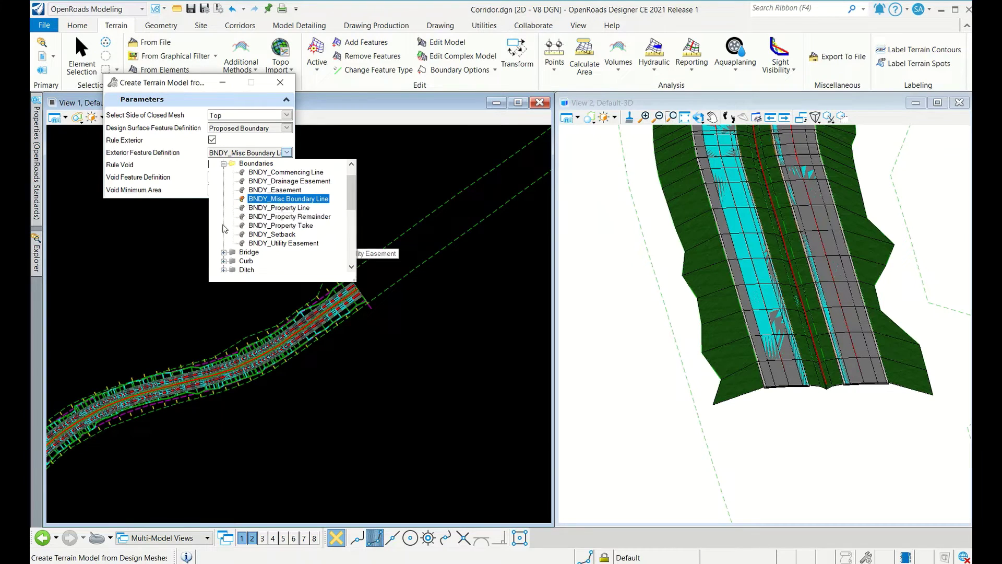
{"action": "left_click", "coordinate": [198, 230]}
{"action": "left_click", "coordinate": [166, 239]}
{"action": "left_click", "coordinate": [166, 239]}
{"action": "left_click", "coordinate": [165, 239]}
{"action": "left_click", "coordinate": [165, 239]}
{"action": "left_click", "coordinate": [165, 239]}
{"action": "left_click", "coordinate": [165, 239]}
{"action": "left_click", "coordinate": [165, 239]}
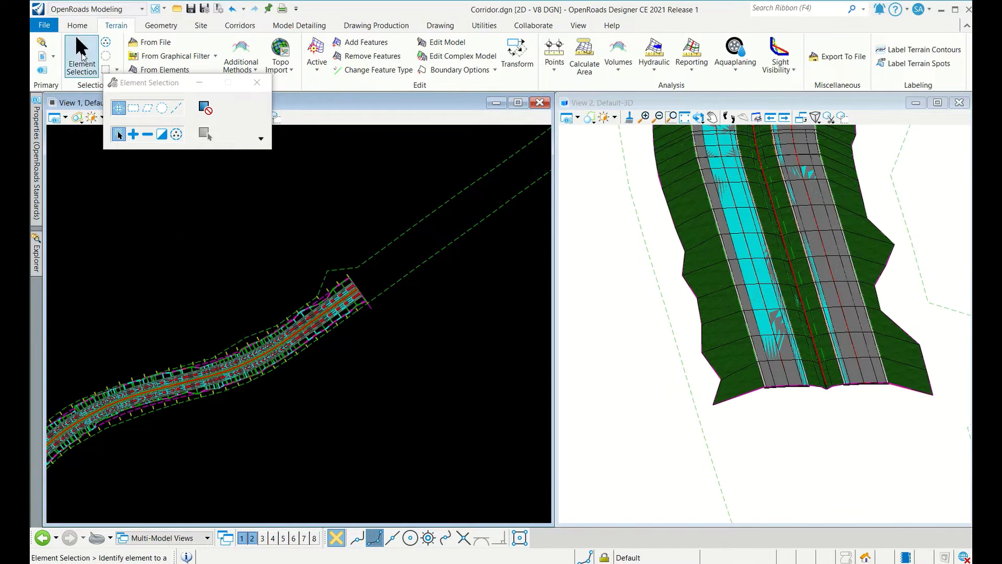
Step: Select the new terrain model's boundary in the 3D view and set its feature name to Proposed Surface
{"action": "left_click", "coordinate": [759, 394]}
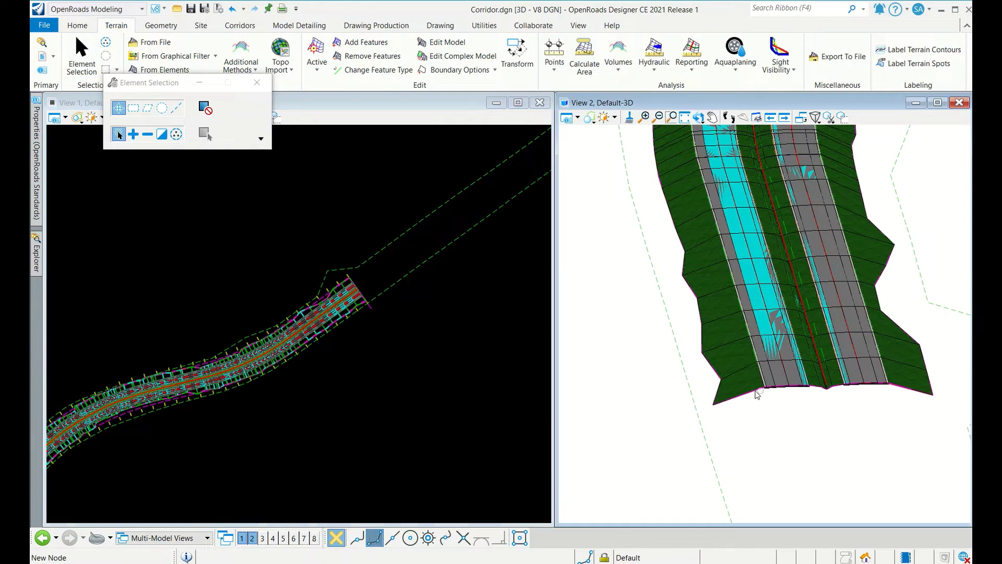
{"action": "mouse_move", "coordinate": [758, 395]}
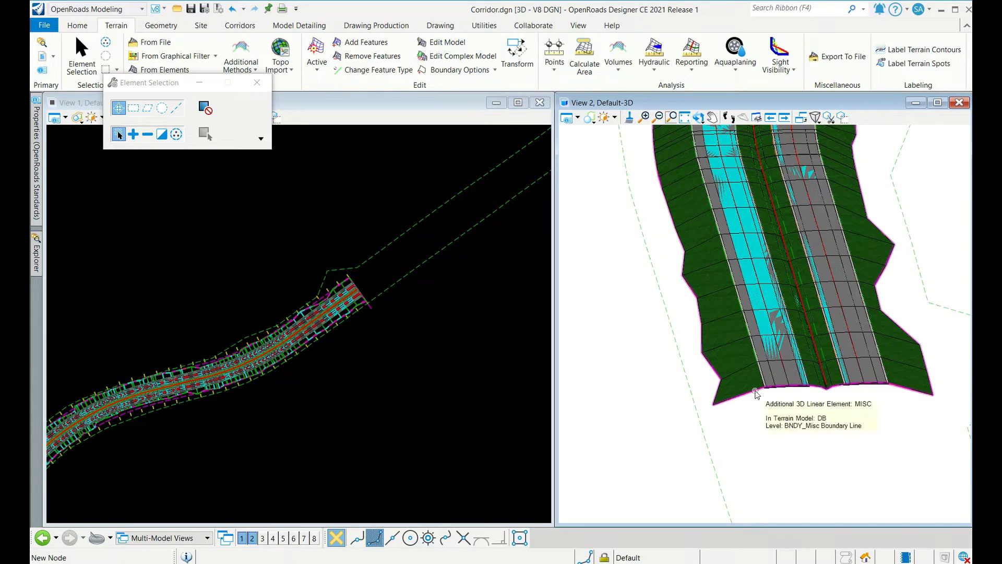
{"action": "left_click", "coordinate": [757, 394]}
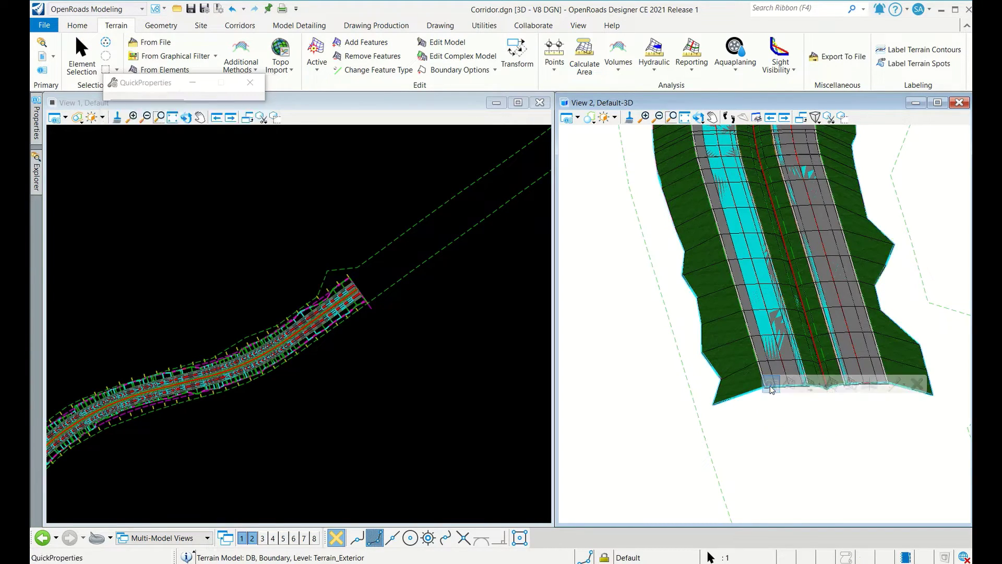
{"action": "left_click", "coordinate": [864, 510]}
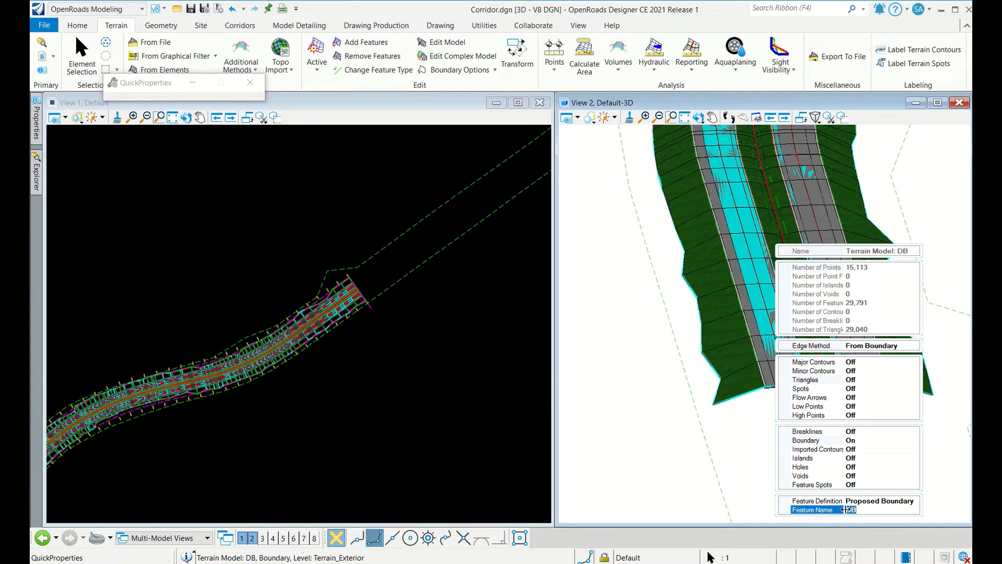
{"action": "type", "text": "Pro"}
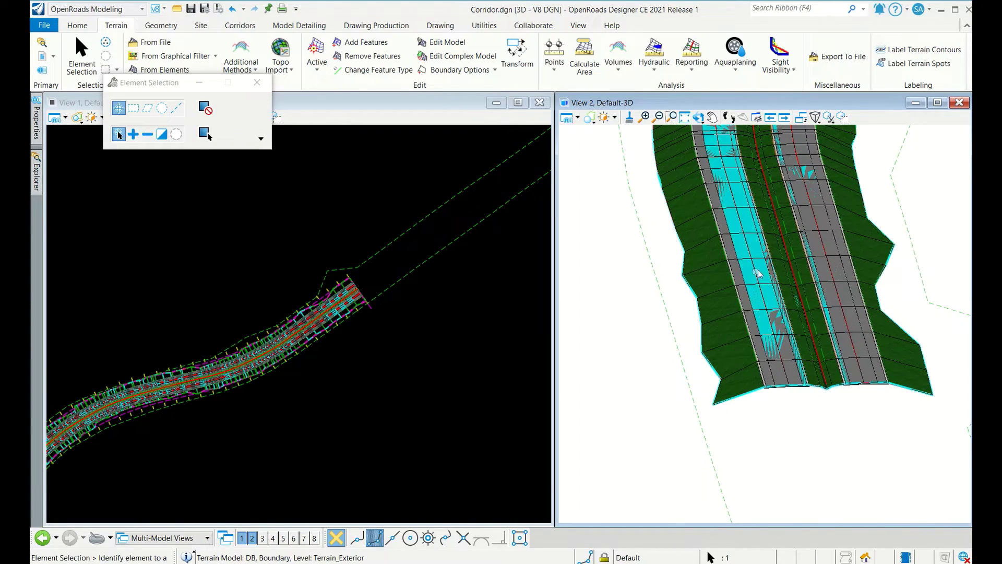
{"action": "mouse_move", "coordinate": [753, 317]}
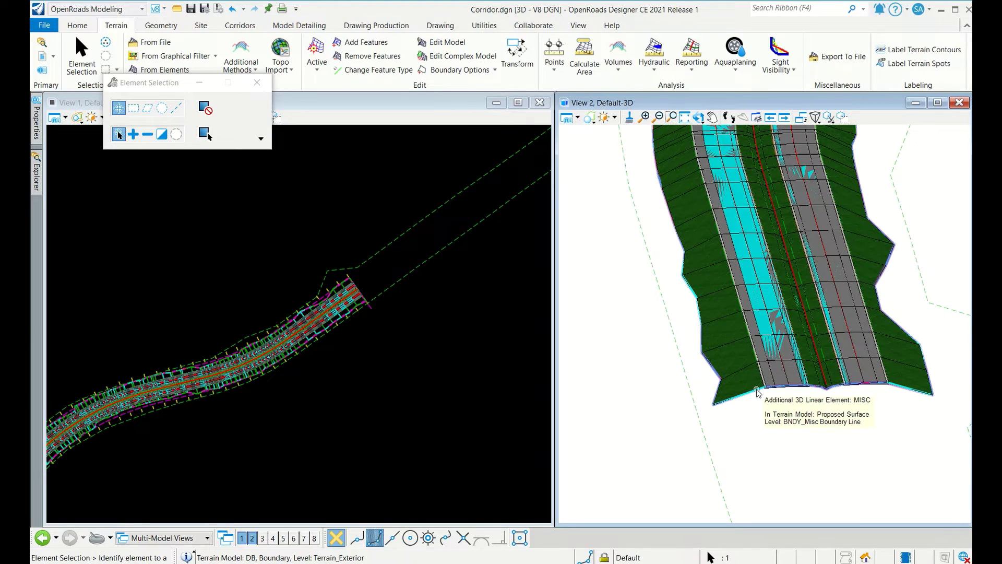
{"action": "left_click", "coordinate": [258, 83]}
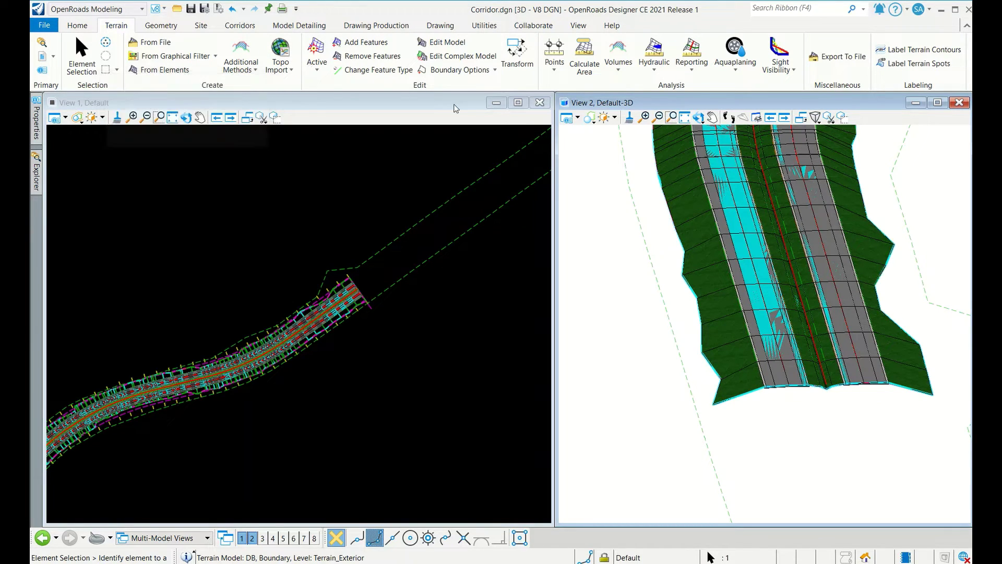
{"action": "key", "text": "Escape"}
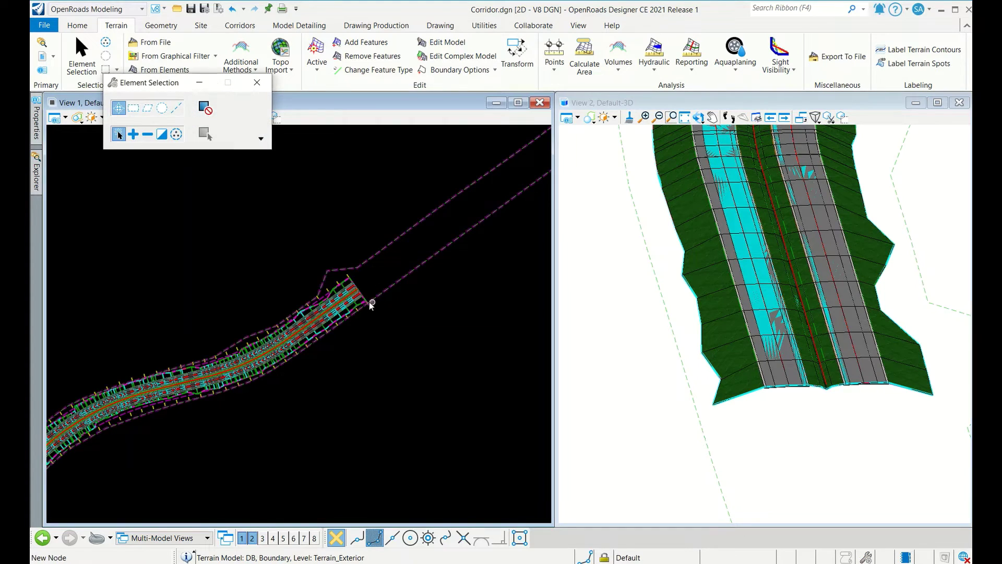
Step: Identify the template drop at the corridor's 30+000.000 end in the plan view and clear the selection
{"action": "scroll", "coordinate": [369, 306], "scroll_direction": "up", "scroll_amount": 5}
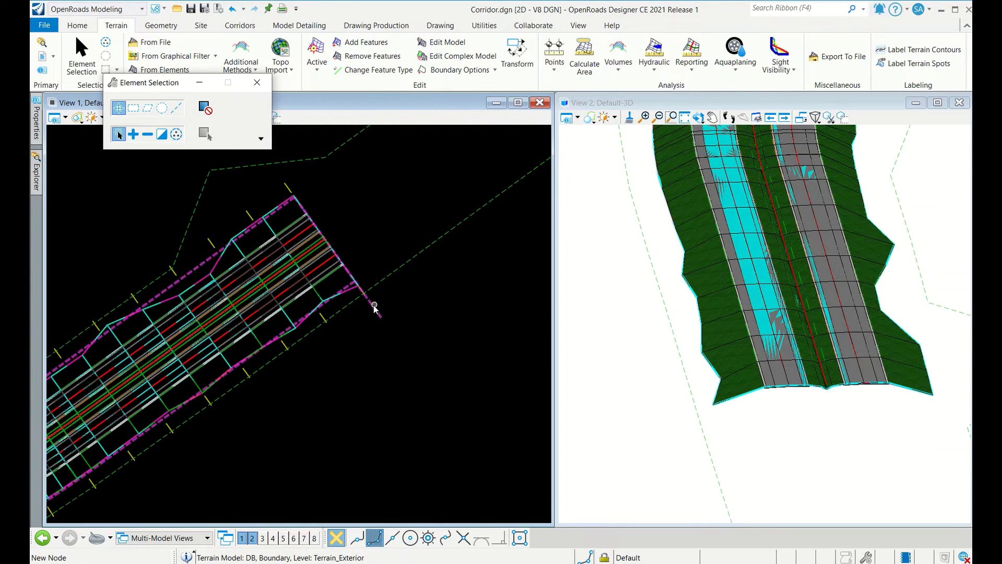
{"action": "left_click", "coordinate": [348, 288]}
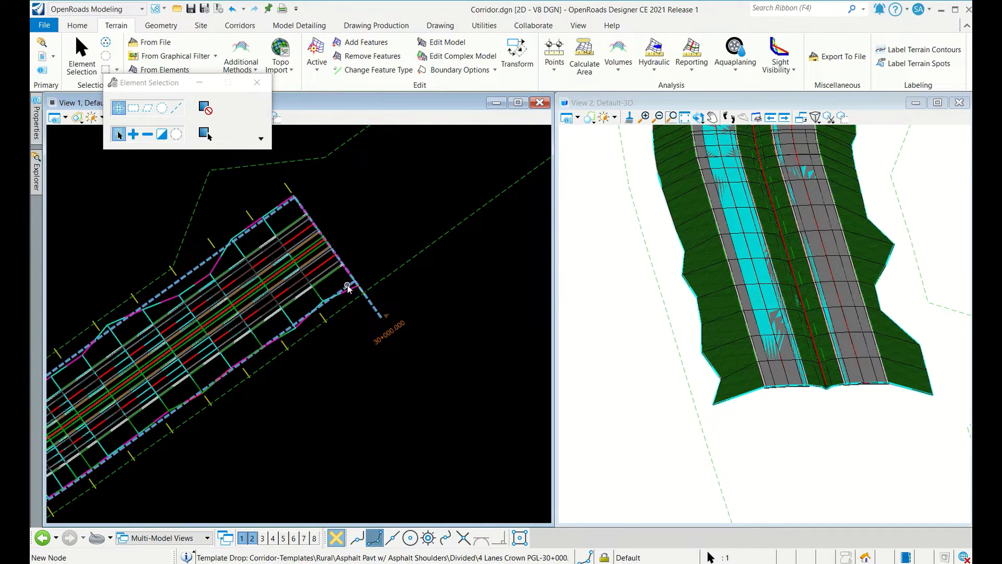
{"action": "mouse_move", "coordinate": [349, 288]}
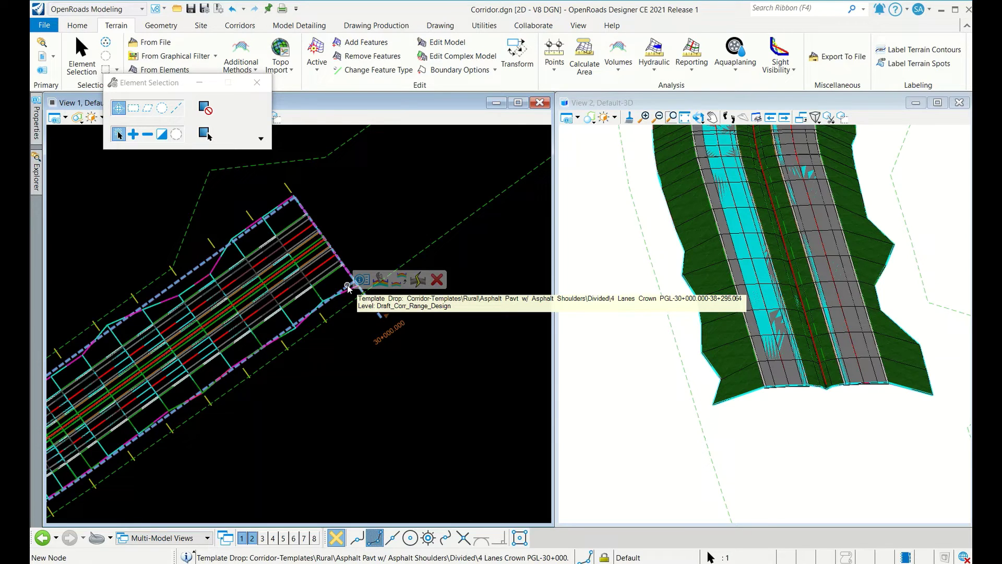
{"action": "key", "text": "Escape"}
{"action": "left_click", "coordinate": [257, 82]}
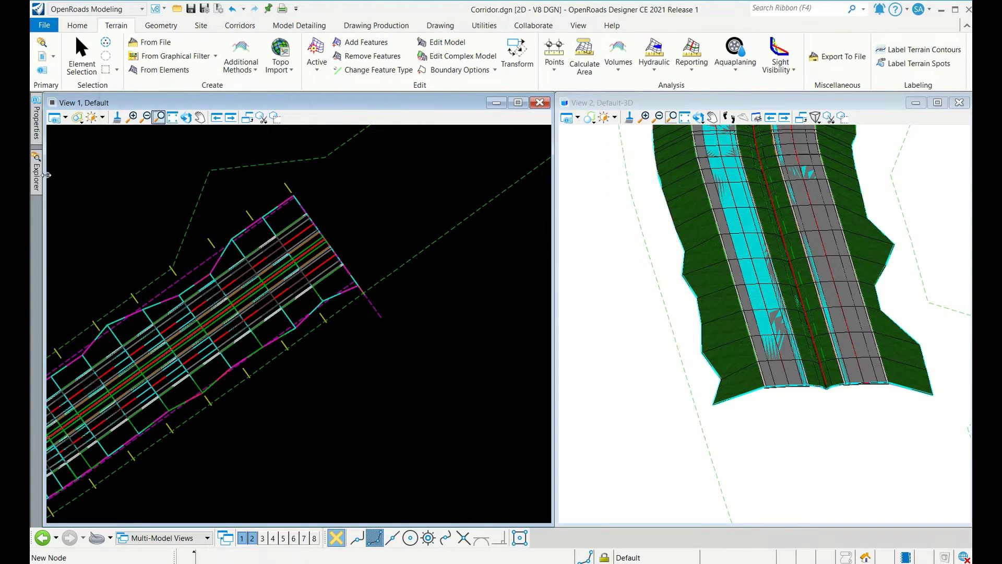
Step: Review the Top Mesh Display setting of the Design corridor feature definition and keep it at True
{"action": "mouse_move", "coordinate": [38, 177]}
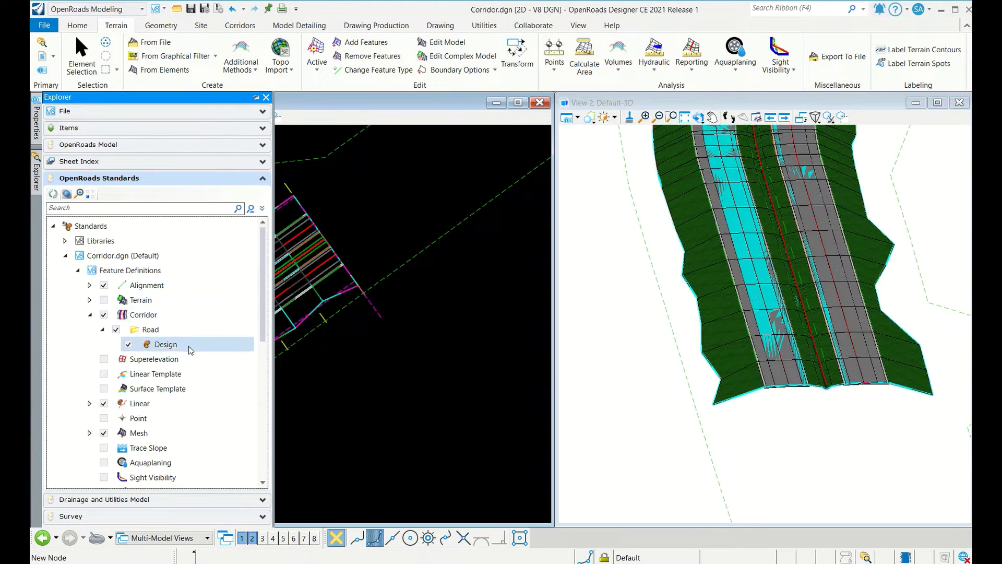
{"action": "left_click", "coordinate": [167, 350]}
{"action": "right_click", "coordinate": [166, 348]}
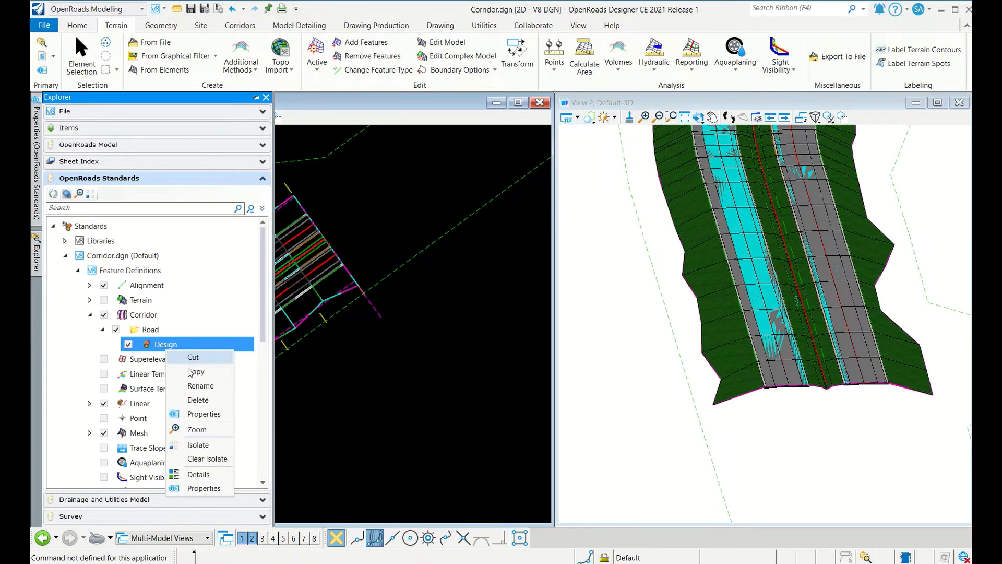
{"action": "left_click", "coordinate": [208, 414]}
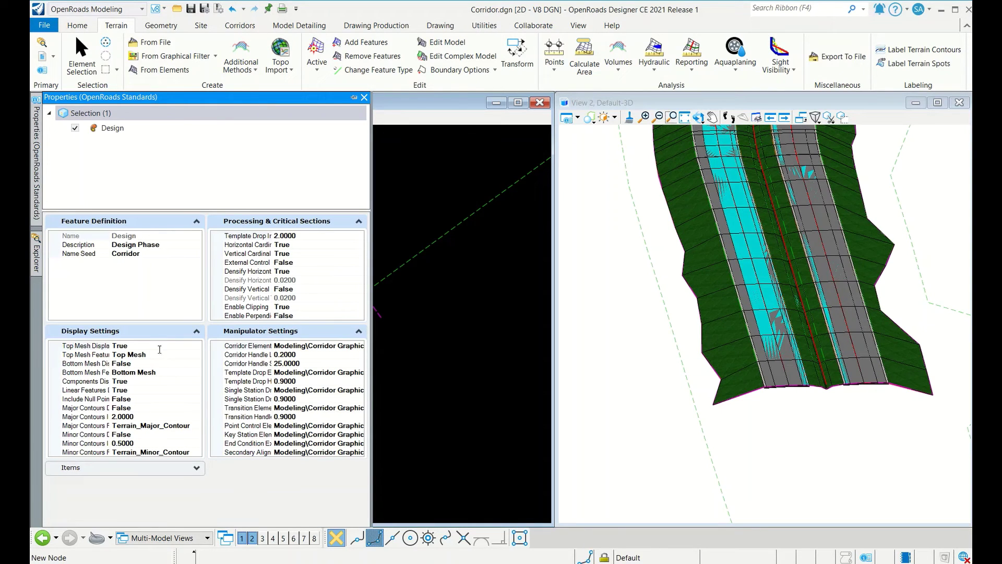
{"action": "left_click", "coordinate": [196, 347]}
{"action": "left_click", "coordinate": [196, 346]}
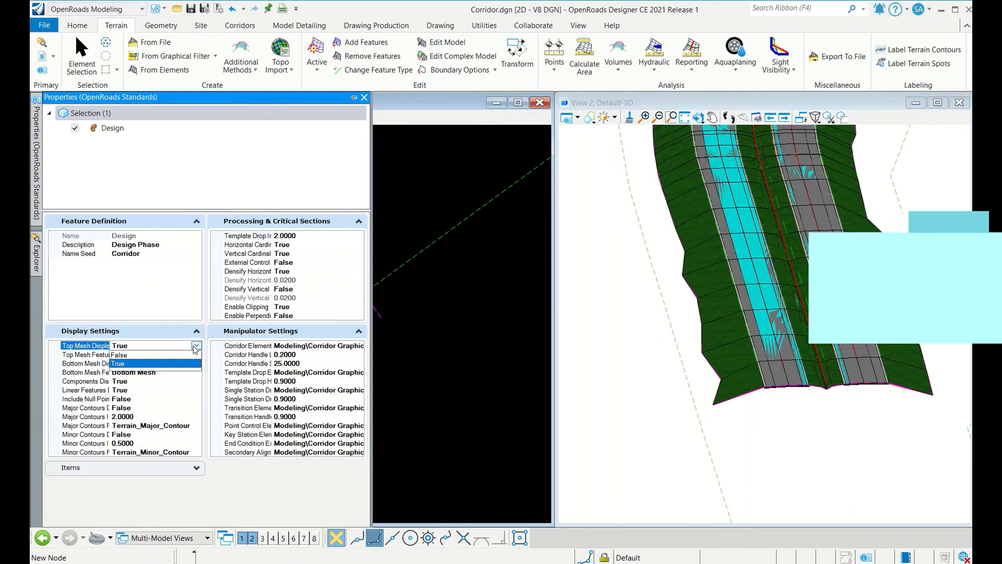
{"action": "left_click", "coordinate": [127, 363]}
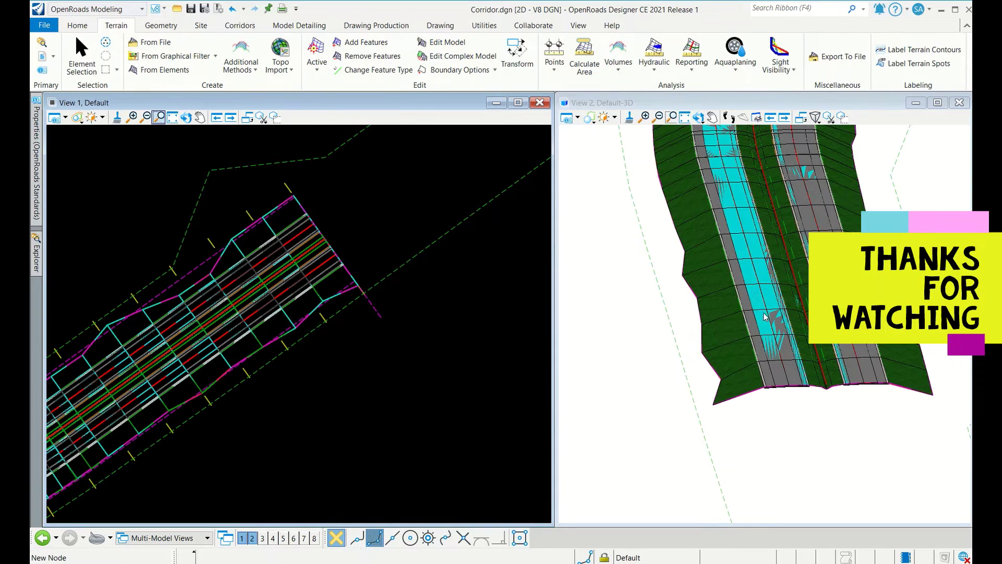
{"action": "left_click", "coordinate": [250, 73]}
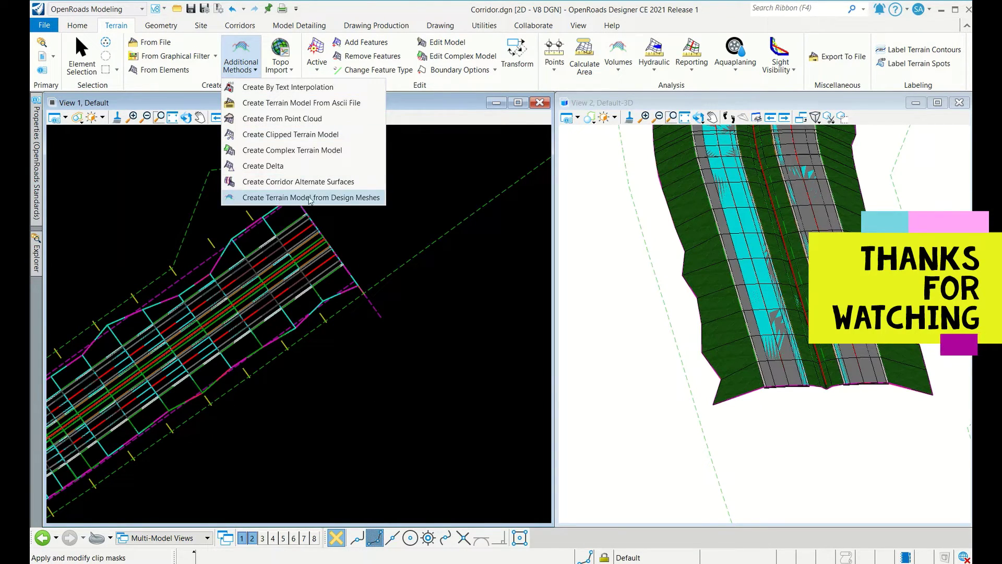
{"action": "left_click", "coordinate": [364, 198]}
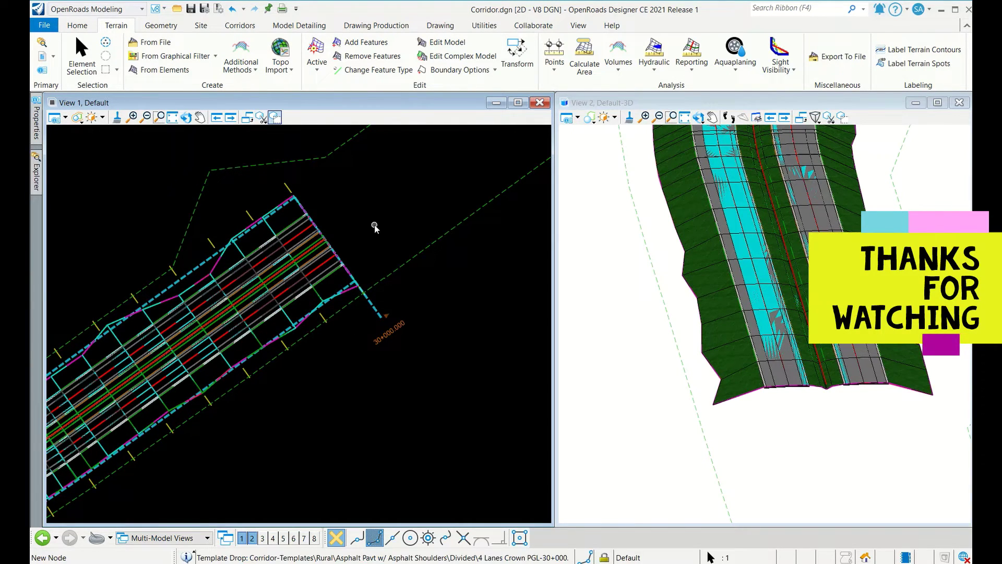
{"action": "left_click", "coordinate": [89, 73]}
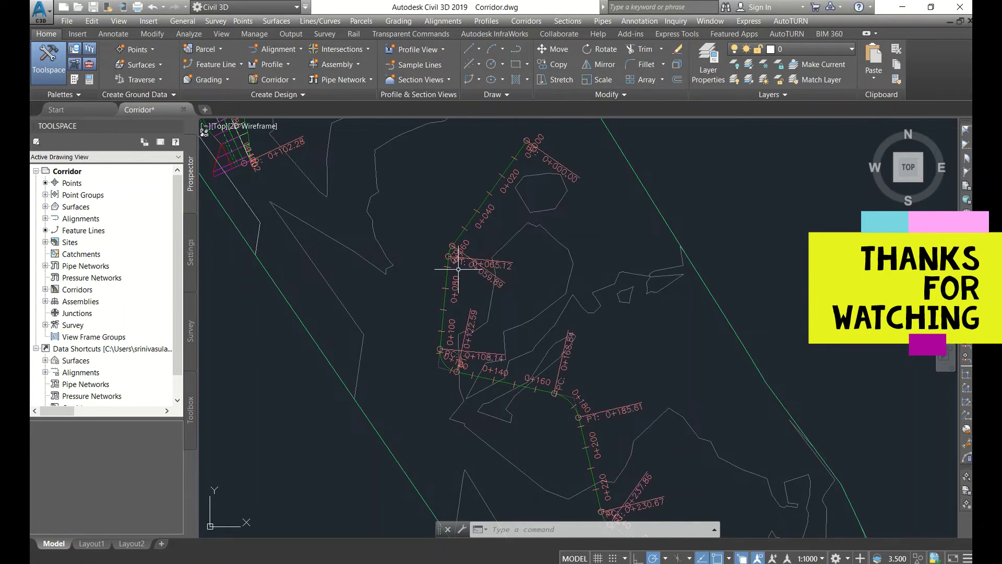
Step: Examine the alignments and profile views of Corridor.dwg in Civil 3D and open the corridor creation options
{"action": "scroll", "coordinate": [447, 264], "scroll_direction": "down", "scroll_amount": 5}
{"action": "scroll", "coordinate": [459, 262], "scroll_direction": "up", "scroll_amount": 6}
{"action": "scroll", "coordinate": [460, 263], "scroll_direction": "down", "scroll_amount": 8}
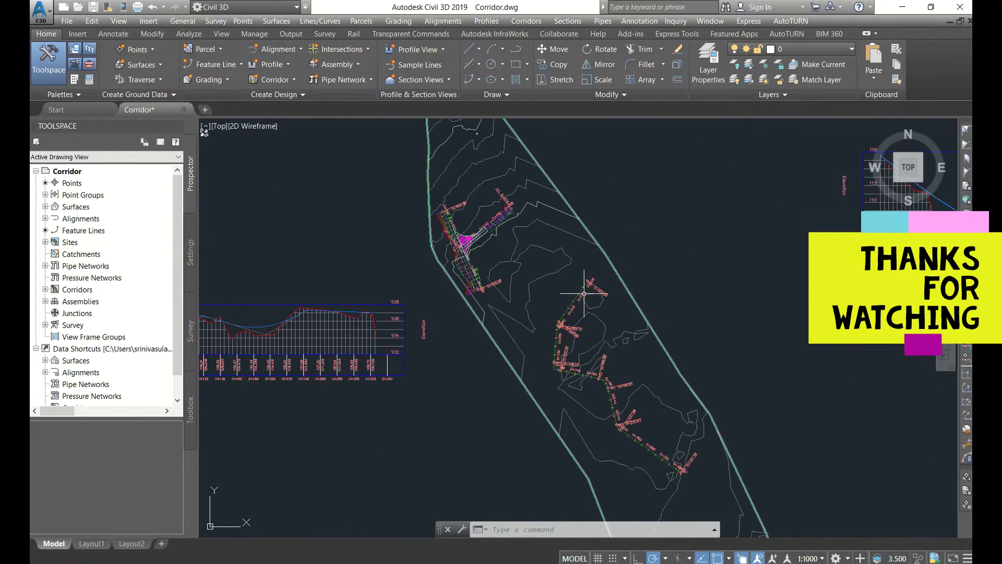
{"action": "scroll", "coordinate": [474, 312], "scroll_direction": "up", "scroll_amount": 8}
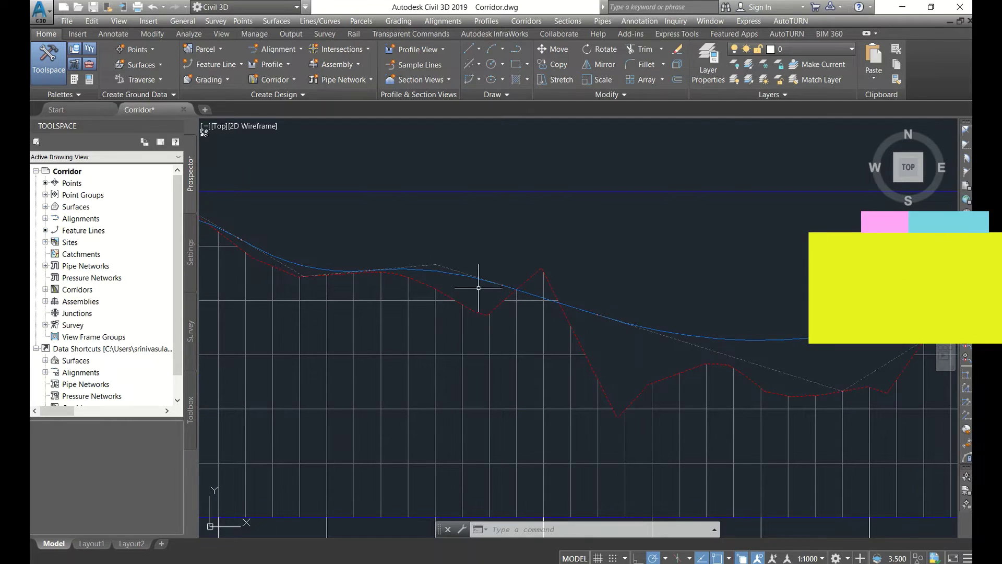
{"action": "scroll", "coordinate": [464, 334], "scroll_direction": "down", "scroll_amount": 3}
{"action": "middle_click_drag", "start_coordinate": [705, 347], "coordinate": [519, 313]}
{"action": "scroll", "coordinate": [519, 313], "scroll_direction": "down", "scroll_amount": 2}
{"action": "scroll", "coordinate": [580, 257], "scroll_direction": "up", "scroll_amount": 4}
{"action": "scroll", "coordinate": [555, 241], "scroll_direction": "down", "scroll_amount": 6}
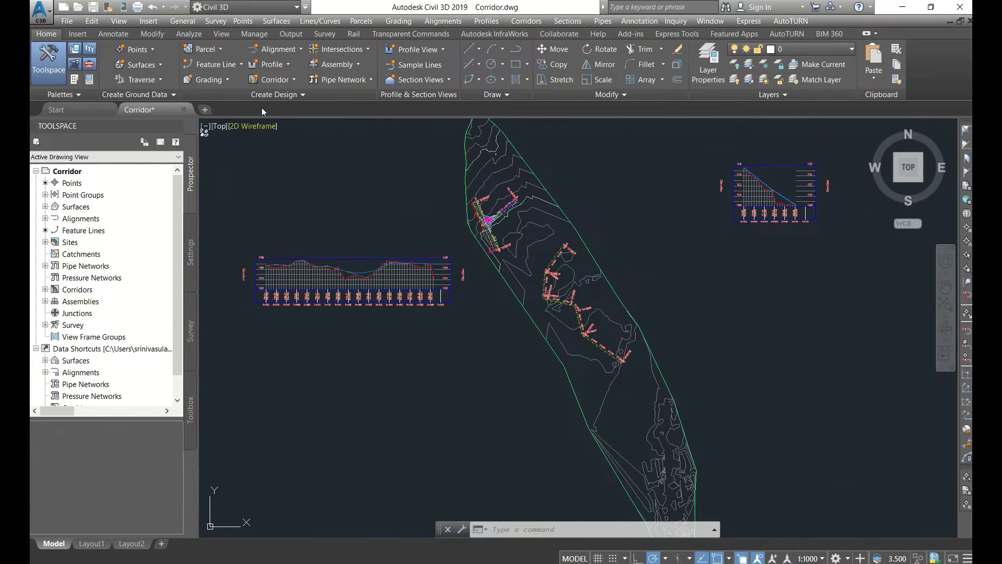
{"action": "left_click", "coordinate": [295, 80]}
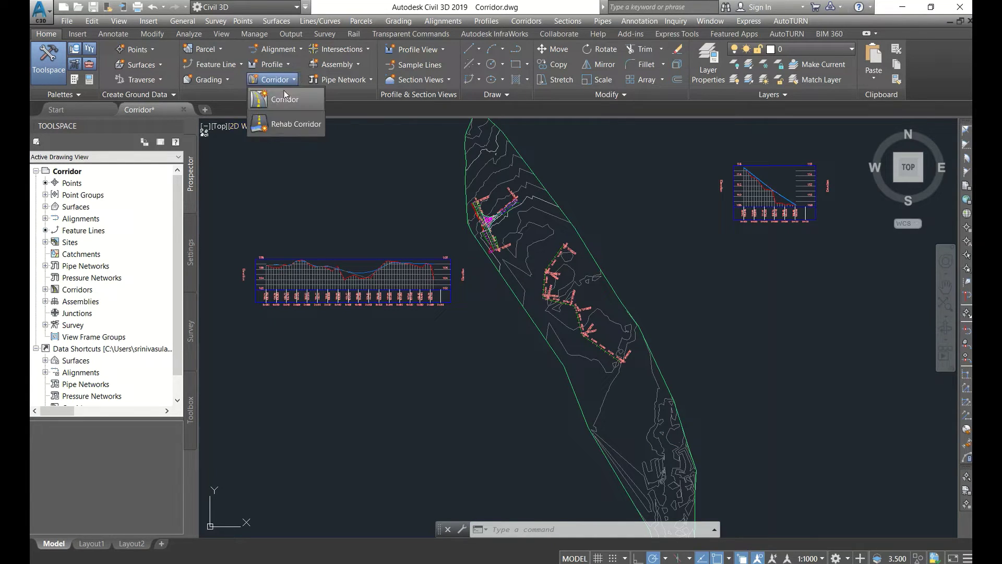
Step: Start a new alignment-and-profile corridor, picking the alignment in the drawing as baseline and Layout (4) as its profile
{"action": "left_click", "coordinate": [285, 98]}
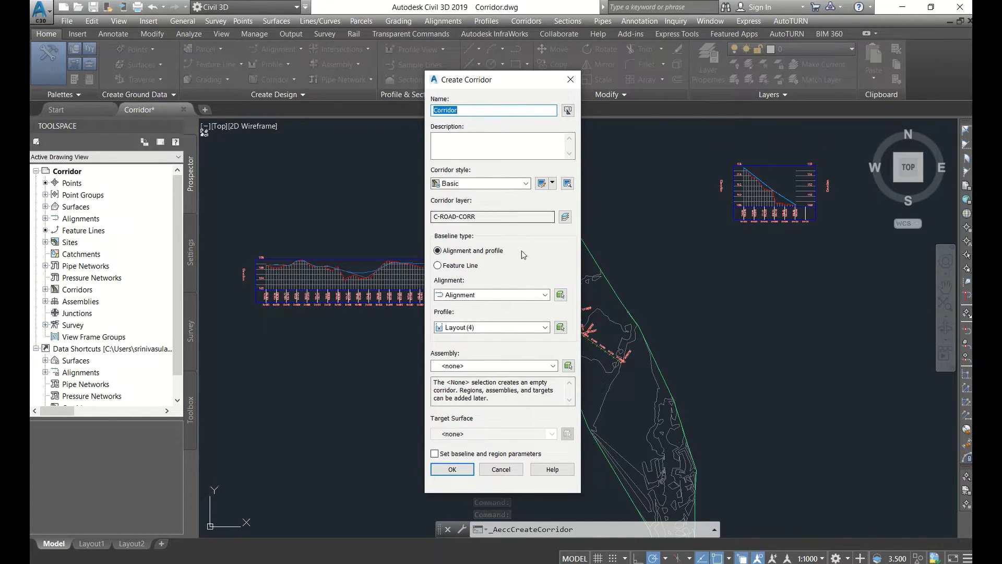
{"action": "left_click", "coordinate": [560, 294]}
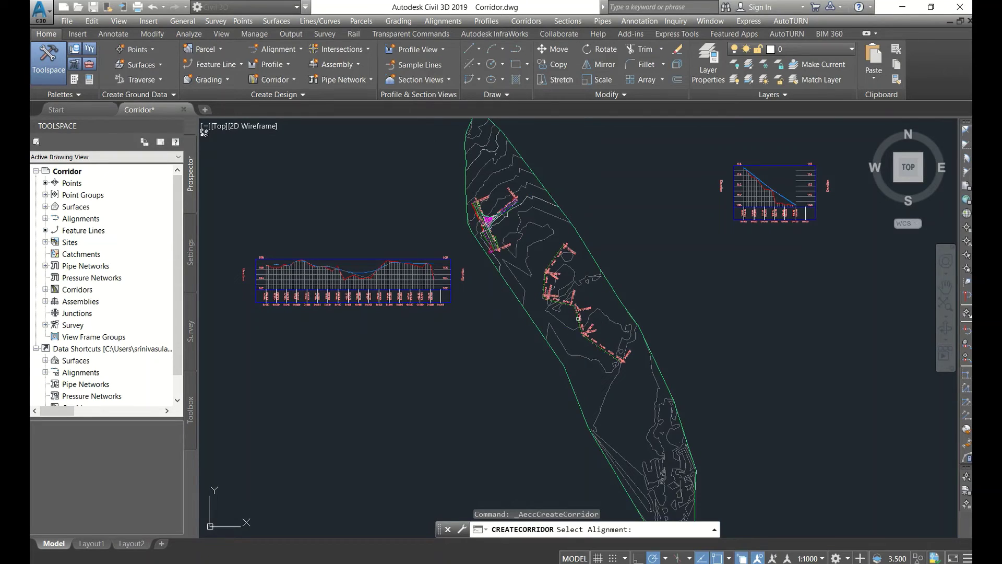
{"action": "left_click", "coordinate": [580, 318]}
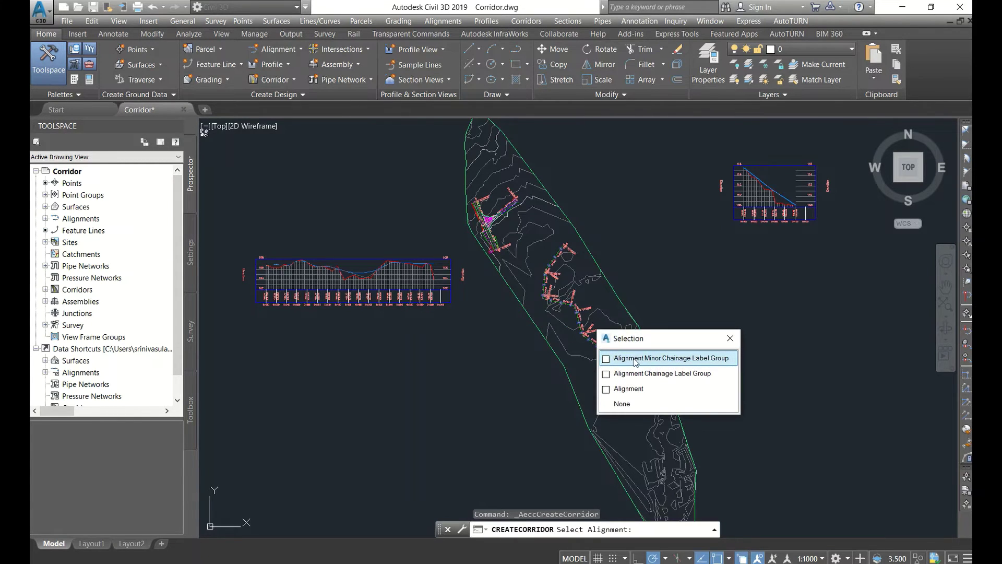
{"action": "left_click", "coordinate": [629, 388]}
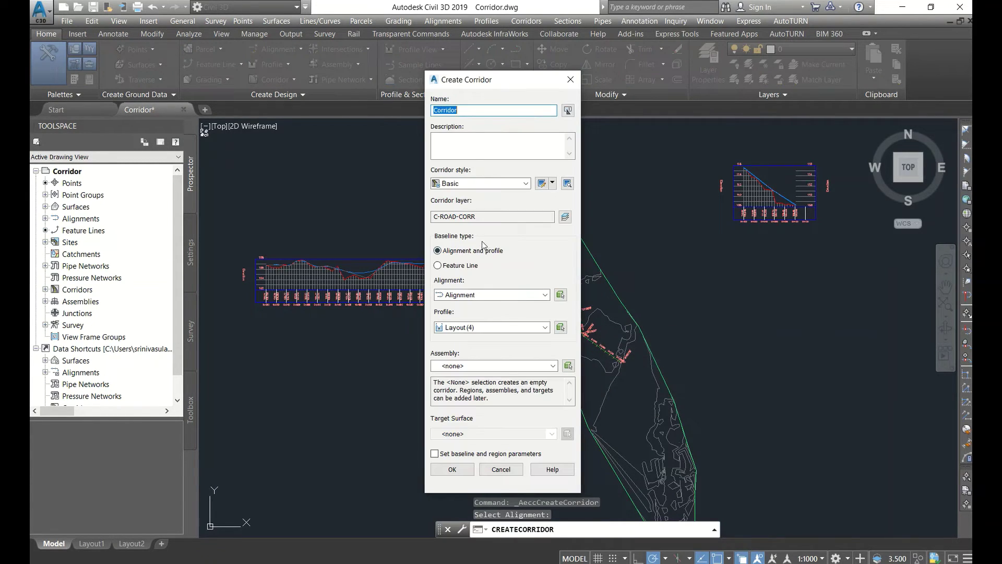
{"action": "left_click", "coordinate": [545, 328]}
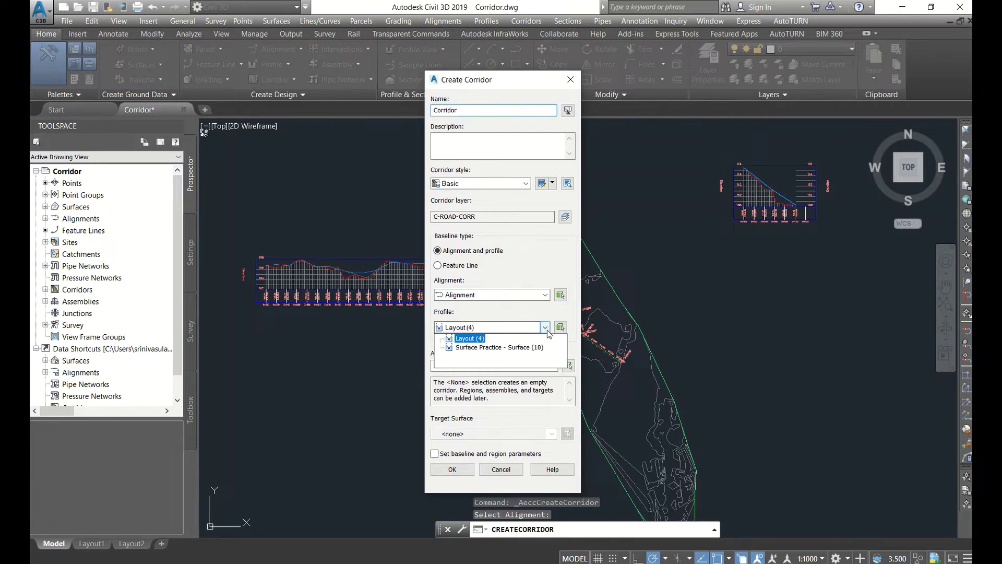
{"action": "left_click", "coordinate": [479, 339]}
Step: Assign the Main Line Copy assembly and Surface Practice target surface to the corridor, and accept the creation settings
{"action": "left_click", "coordinate": [553, 366]}
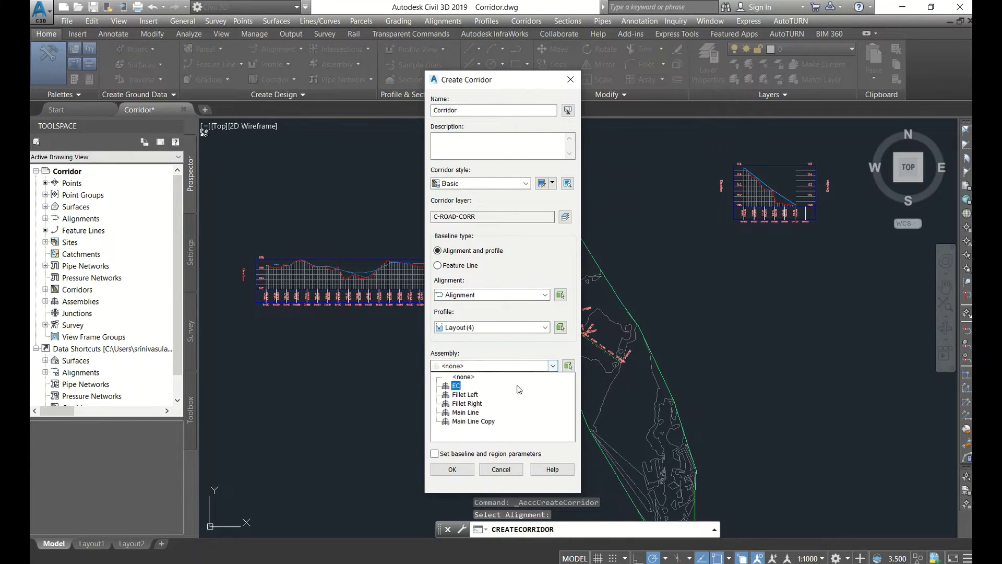
{"action": "left_click", "coordinate": [470, 421]}
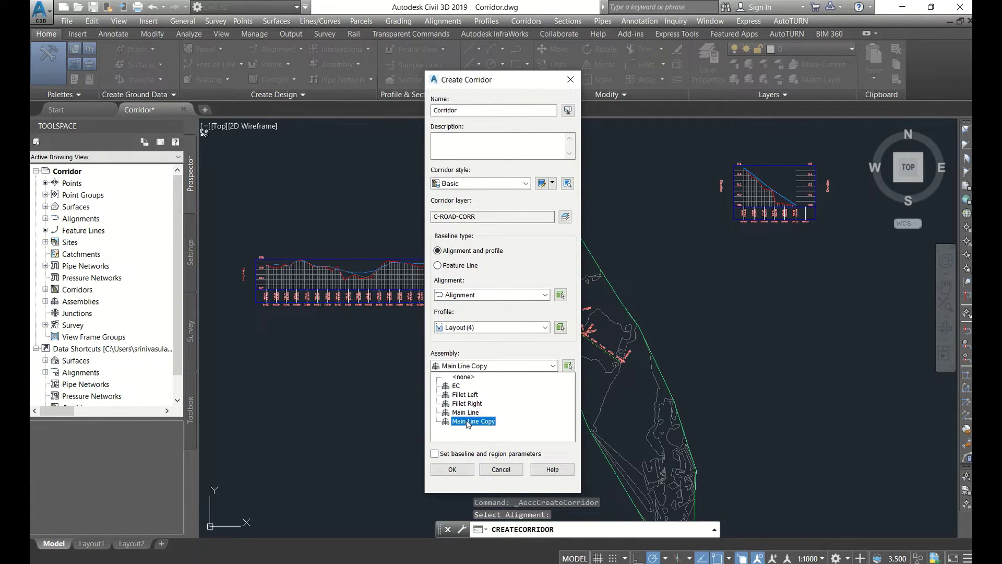
{"action": "left_click", "coordinate": [468, 422]}
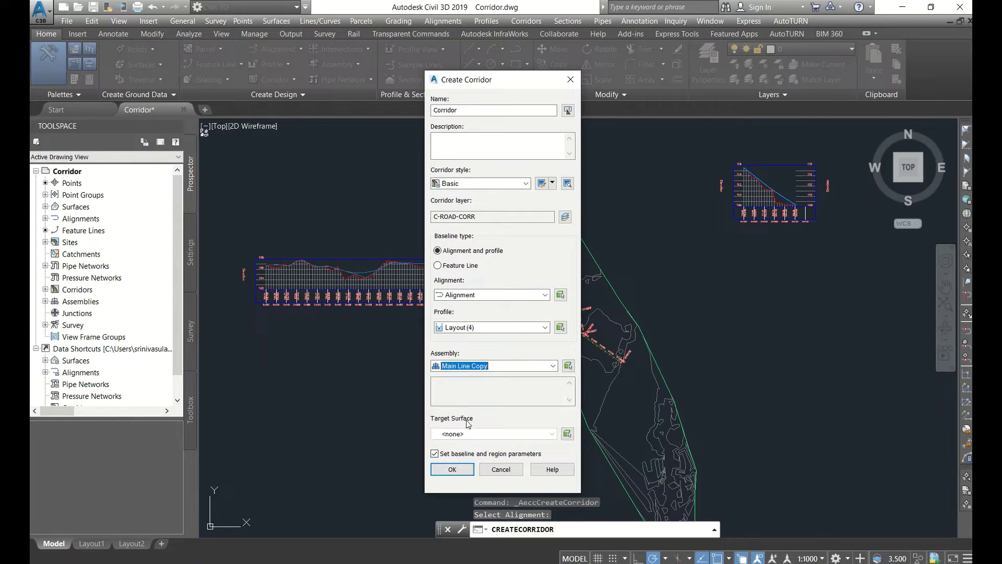
{"action": "left_click", "coordinate": [551, 433]}
{"action": "left_click", "coordinate": [468, 472]}
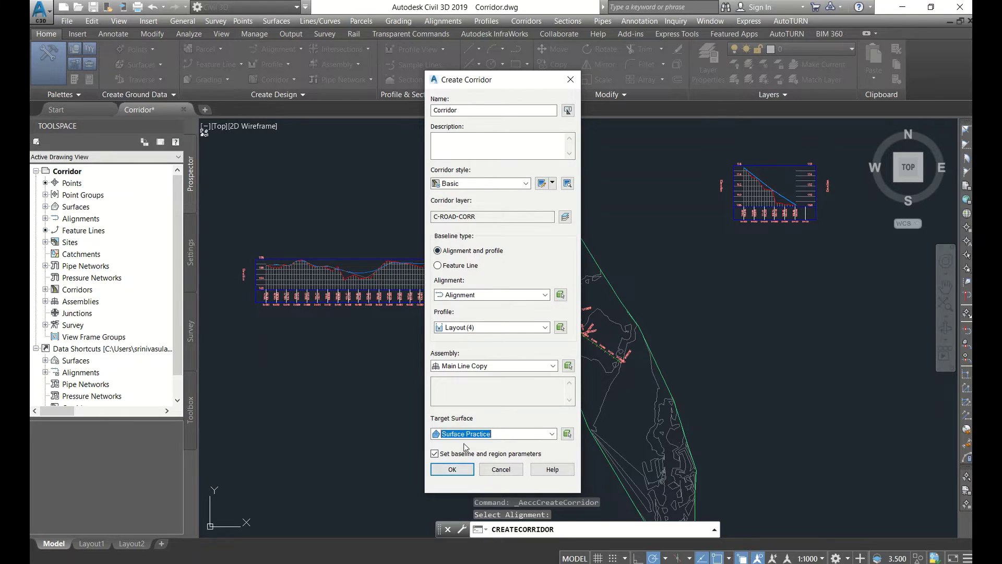
{"action": "left_click", "coordinate": [452, 468]}
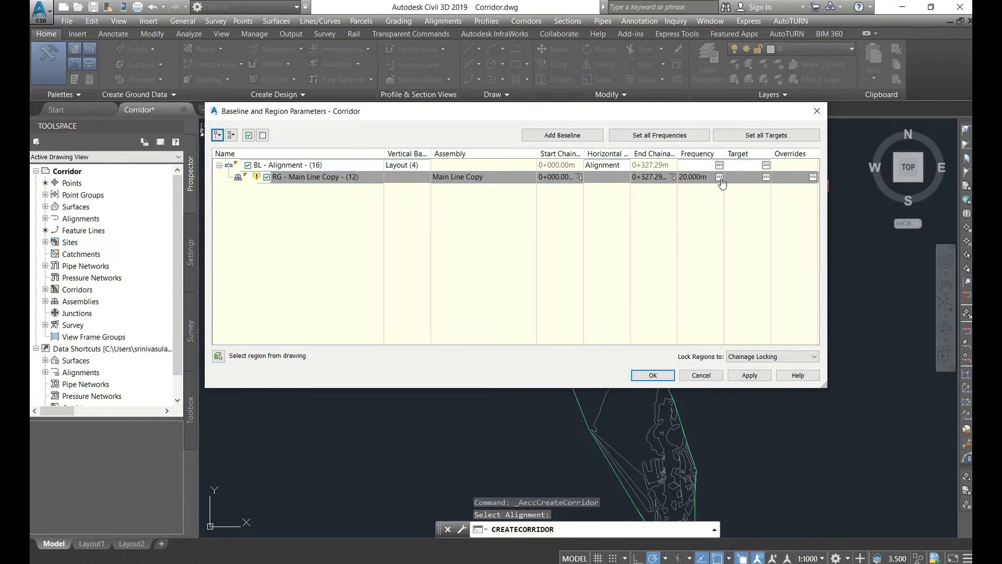
Step: Set the Main Line Copy region's assembly frequency to 5 m along straights, curves, transitions and vertical curves
{"action": "left_click", "coordinate": [719, 177]}
{"action": "left_click", "coordinate": [764, 186]}
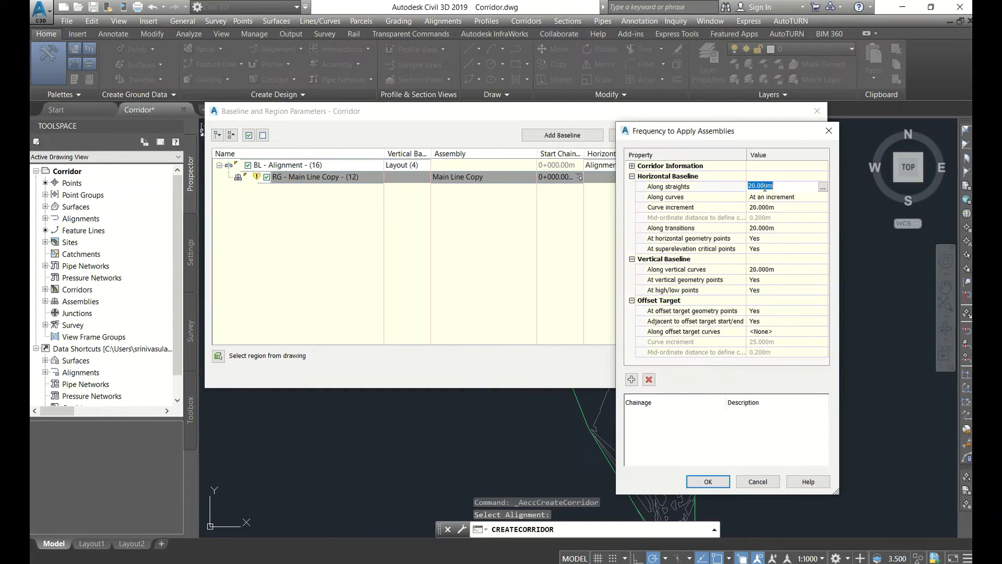
{"action": "type", "text": "5"}
{"action": "left_click", "coordinate": [767, 208]}
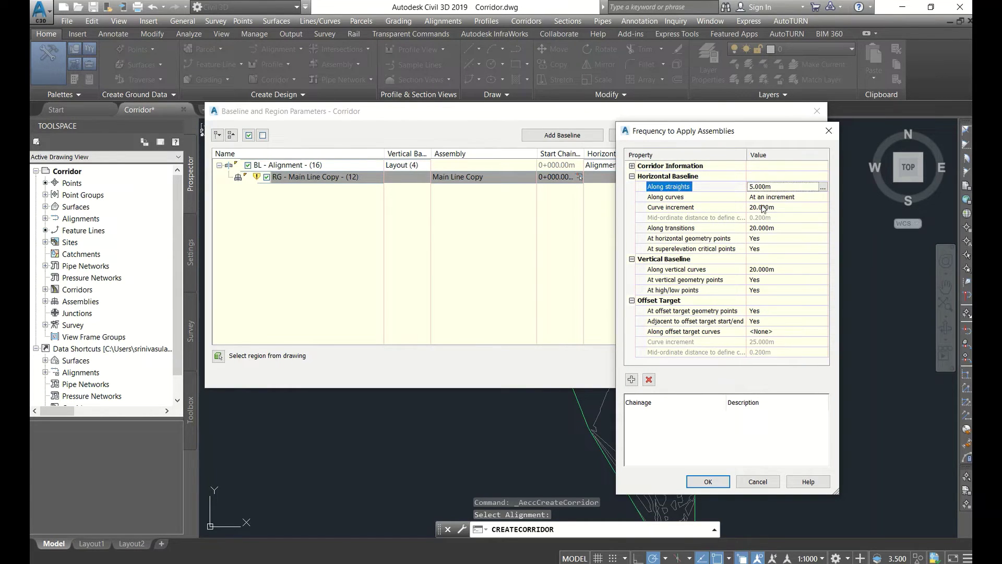
{"action": "left_click", "coordinate": [764, 229]}
{"action": "type", "text": "5"}
{"action": "left_click", "coordinate": [758, 269]}
{"action": "type", "text": "5"}
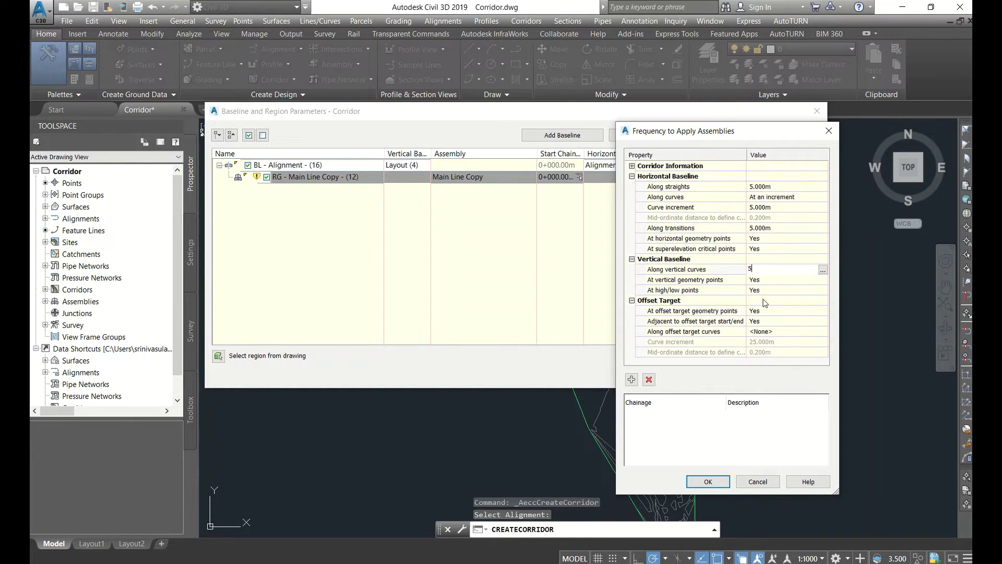
{"action": "key", "text": "Return"}
{"action": "left_click", "coordinate": [715, 482]}
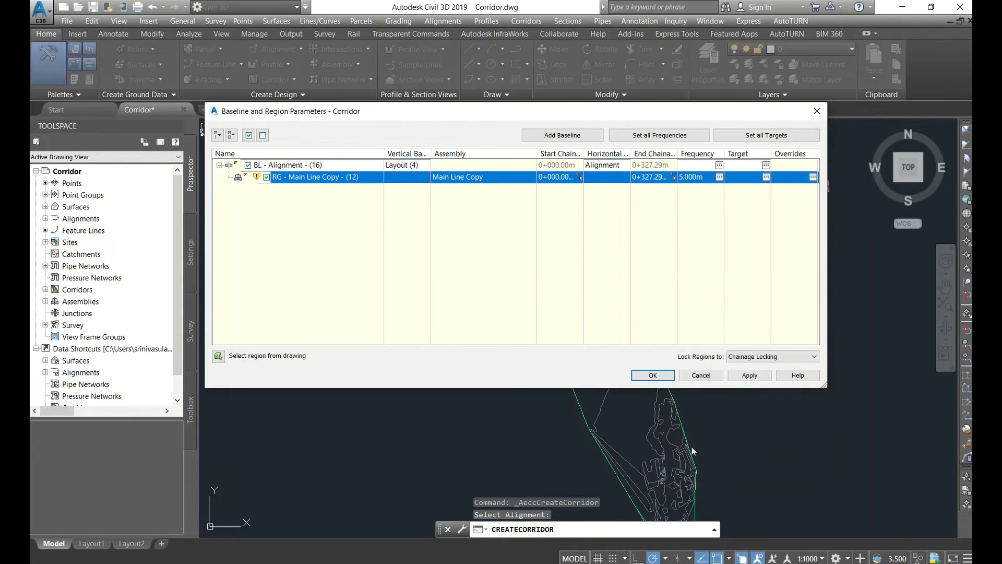
Step: Apply the baseline and region parameters and rebuild the corridor
{"action": "left_click", "coordinate": [736, 375]}
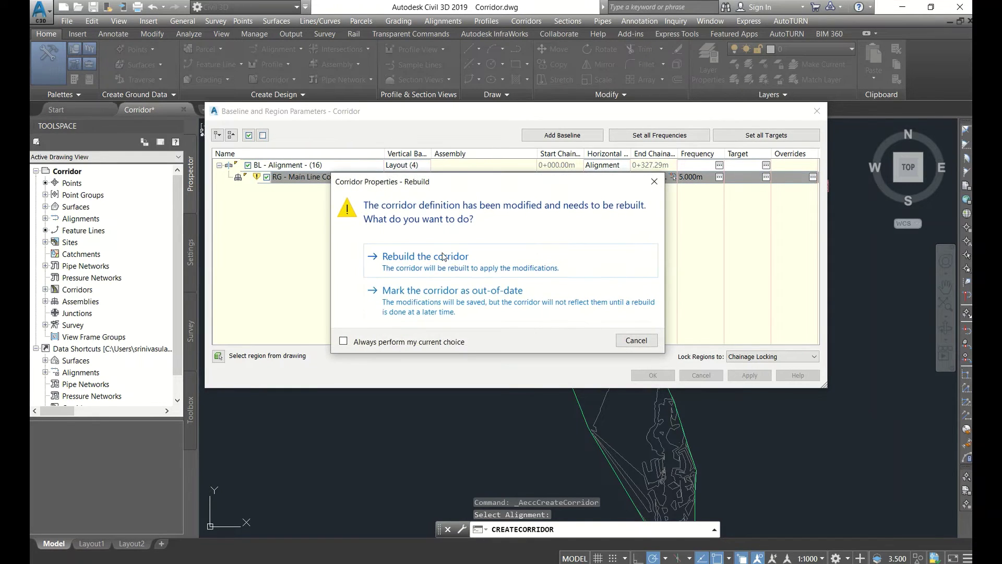
{"action": "left_click", "coordinate": [444, 257]}
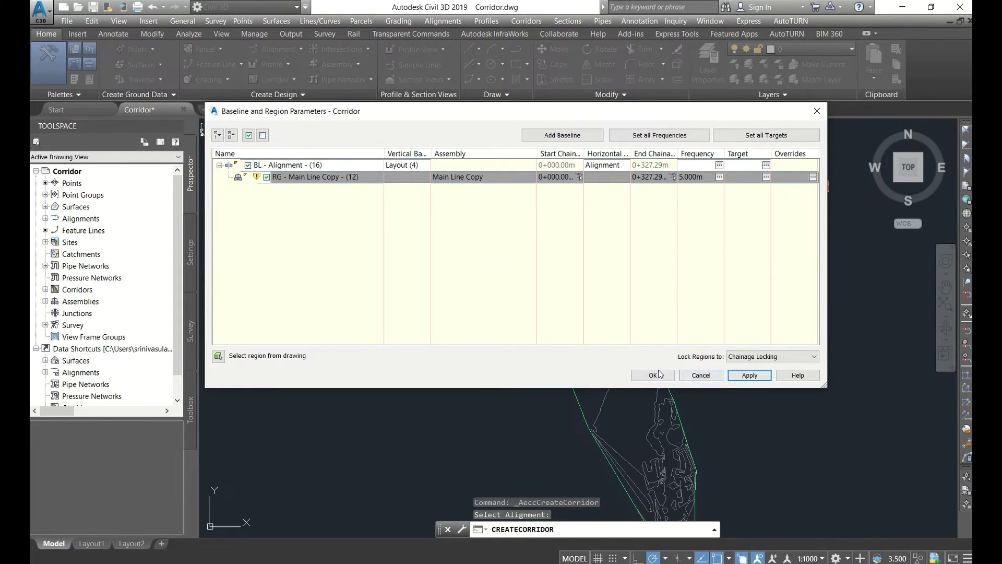
{"action": "left_click", "coordinate": [659, 373]}
Step: Examine the built corridor along its alignment in the plan view
{"action": "scroll", "coordinate": [534, 290], "scroll_direction": "up", "scroll_amount": 5}
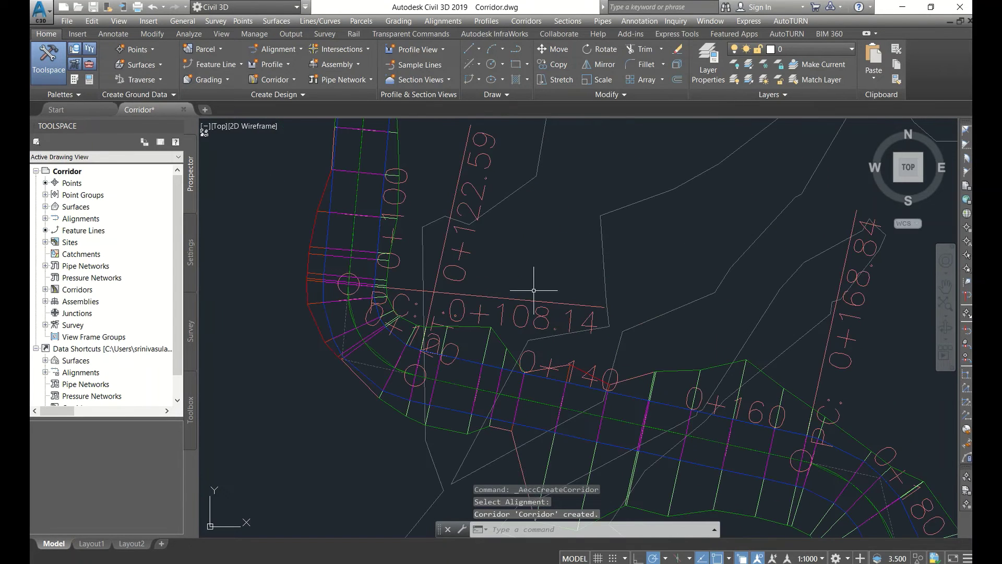
{"action": "scroll", "coordinate": [534, 291], "scroll_direction": "down", "scroll_amount": 5}
{"action": "left_click", "coordinate": [491, 340]}
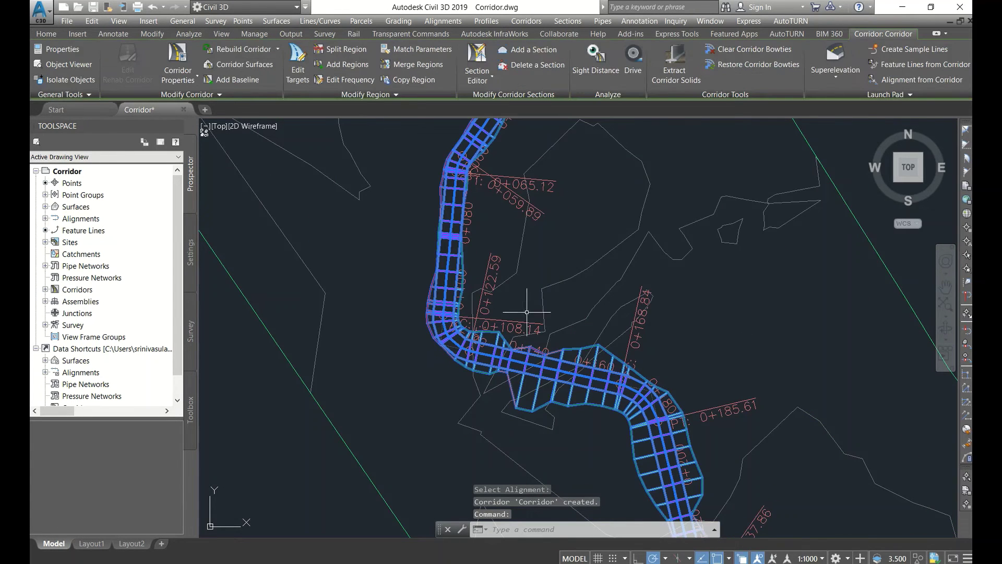
{"action": "scroll", "coordinate": [548, 261], "scroll_direction": "down", "scroll_amount": 4}
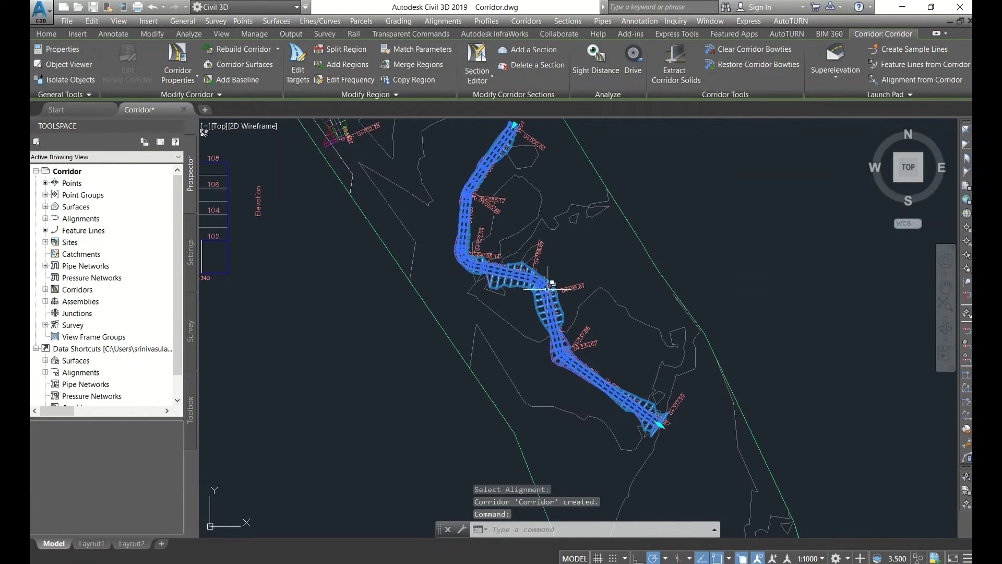
{"action": "key", "text": "Escape"}
{"action": "key", "text": "Escape"}
{"action": "scroll", "coordinate": [543, 287], "scroll_direction": "up", "scroll_amount": 3}
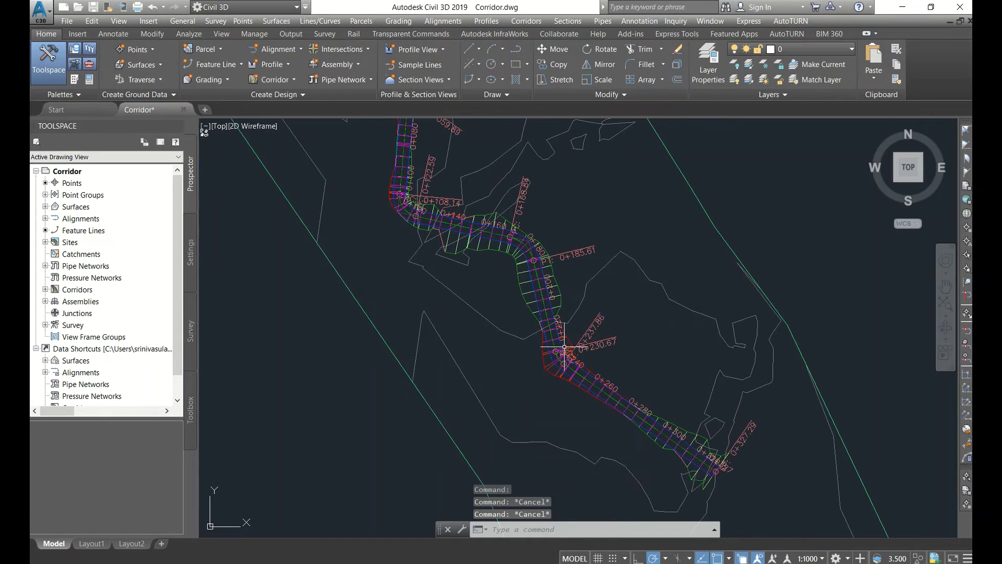
Step: Open the corridor's properties and add a new corridor surface to it
{"action": "left_click", "coordinate": [530, 287]}
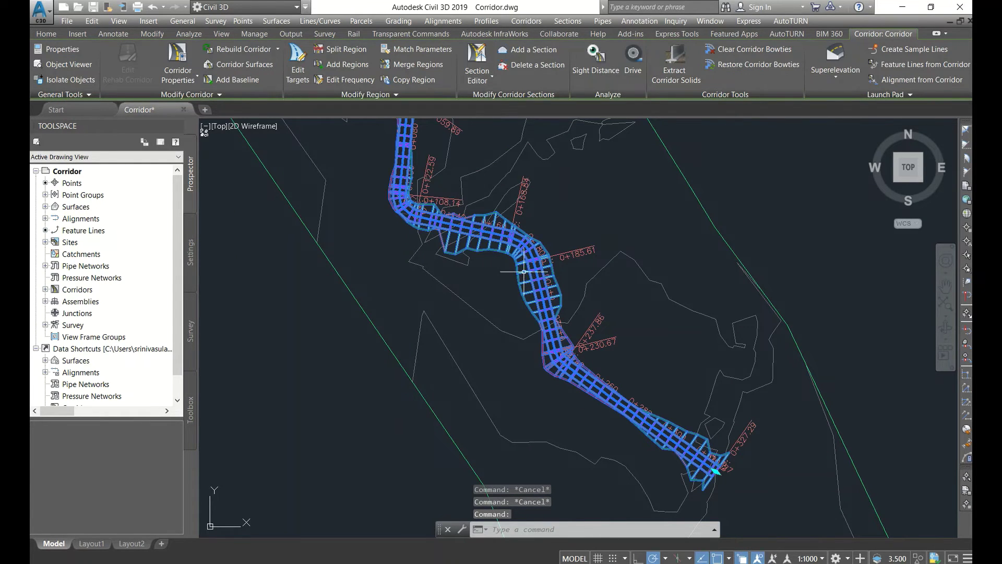
{"action": "left_click", "coordinate": [178, 57]}
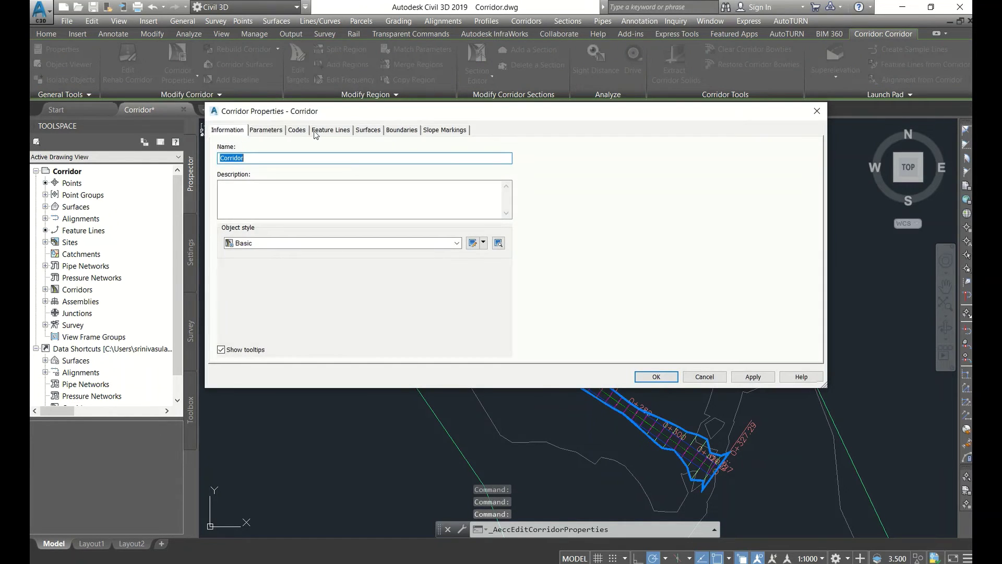
{"action": "left_click", "coordinate": [368, 131]}
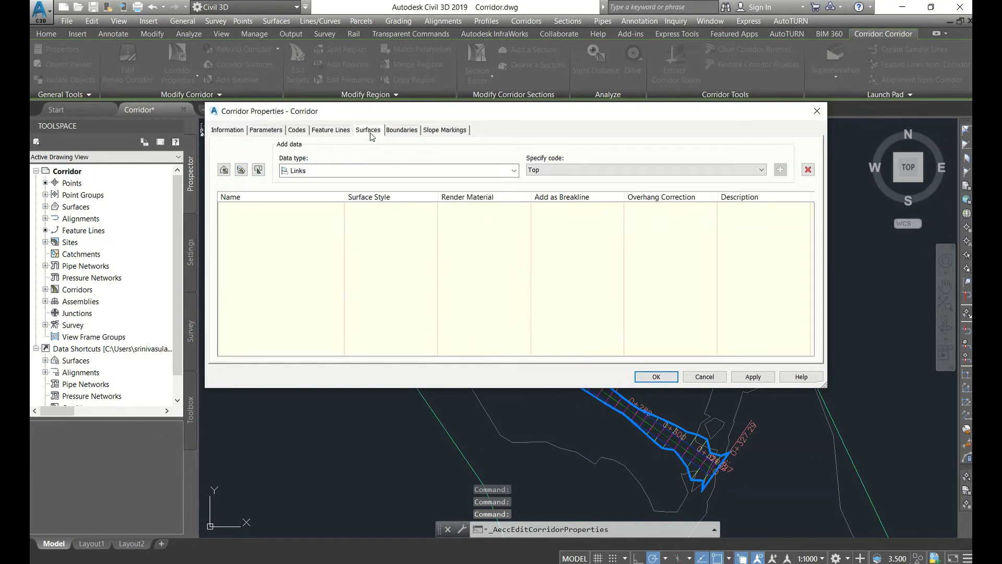
{"action": "left_click", "coordinate": [225, 171]}
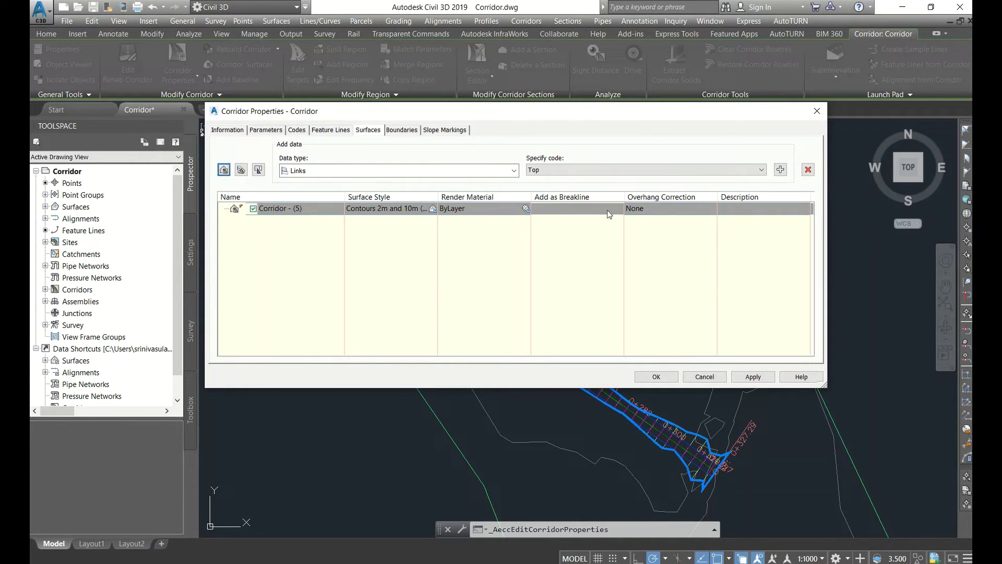
Step: Add the Top link code to the corridor surface as breaklines and set the overhang correction to Top Links
{"action": "left_click", "coordinate": [596, 172]}
{"action": "left_click", "coordinate": [545, 181]}
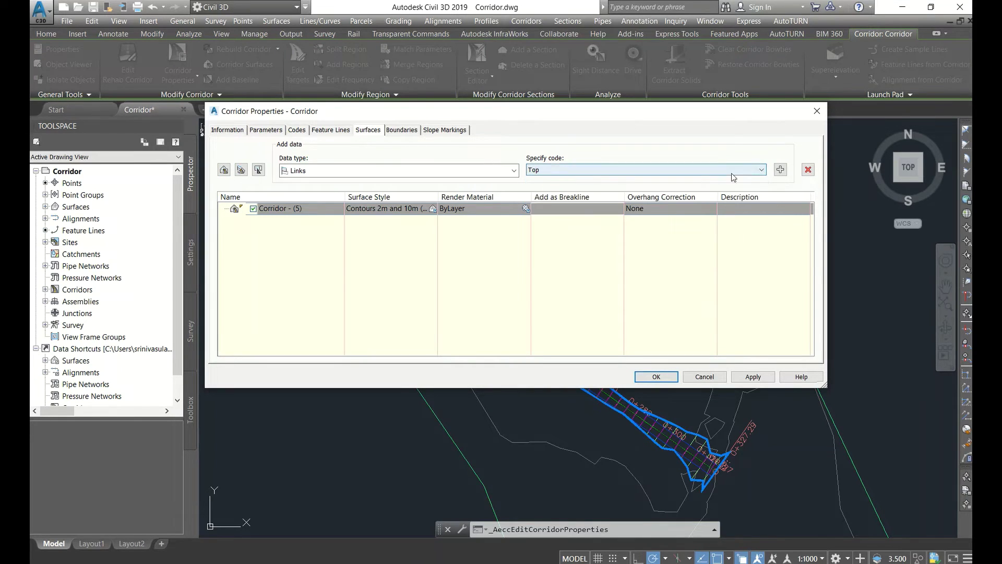
{"action": "left_click", "coordinate": [780, 169]}
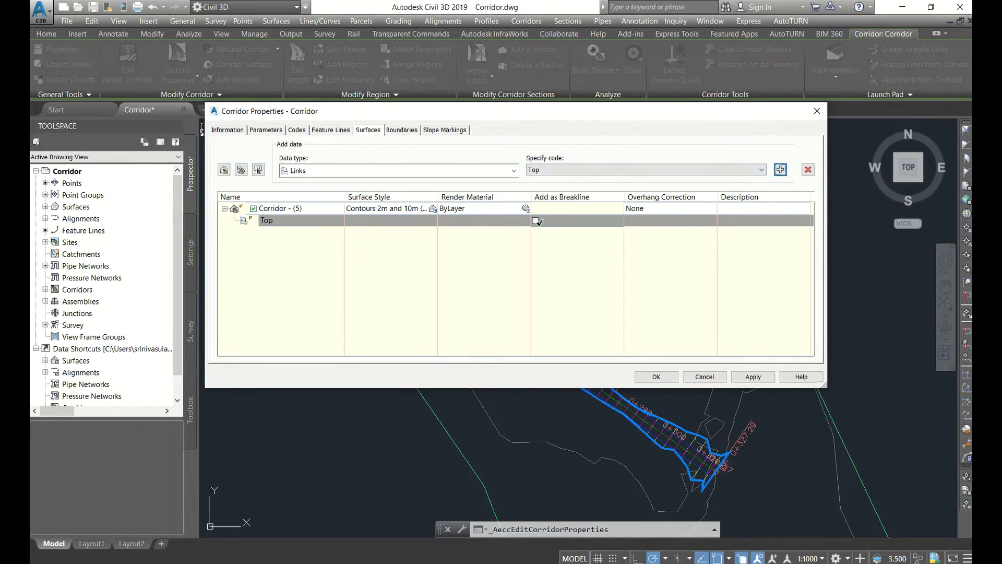
{"action": "left_click", "coordinate": [537, 221]}
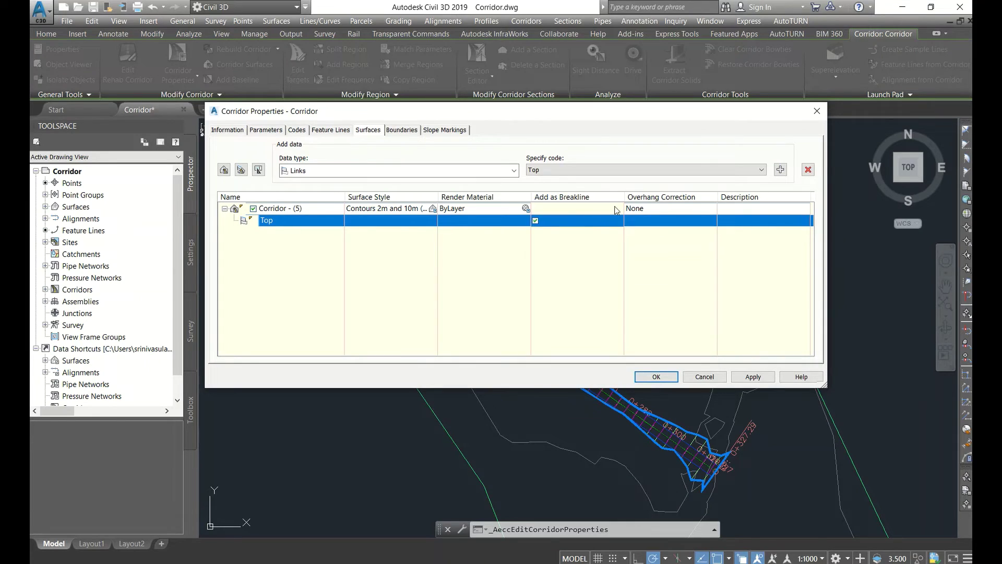
{"action": "left_click", "coordinate": [680, 205]}
{"action": "left_click", "coordinate": [637, 223]}
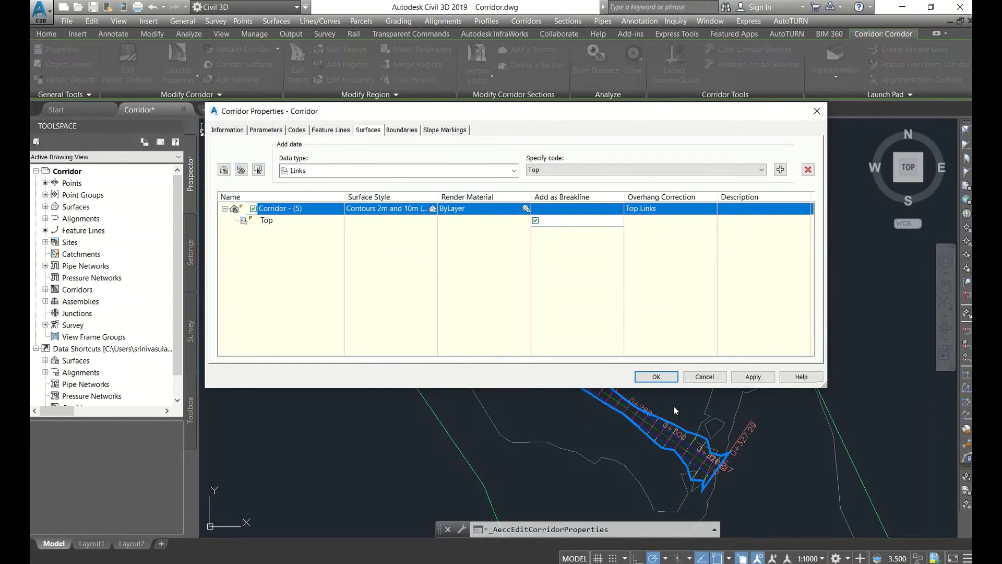
Step: Set the corridor surface's style to Contours 1m and 5m (Design) and rebuild the corridor
{"action": "left_click", "coordinate": [649, 378]}
{"action": "left_click", "coordinate": [423, 211]}
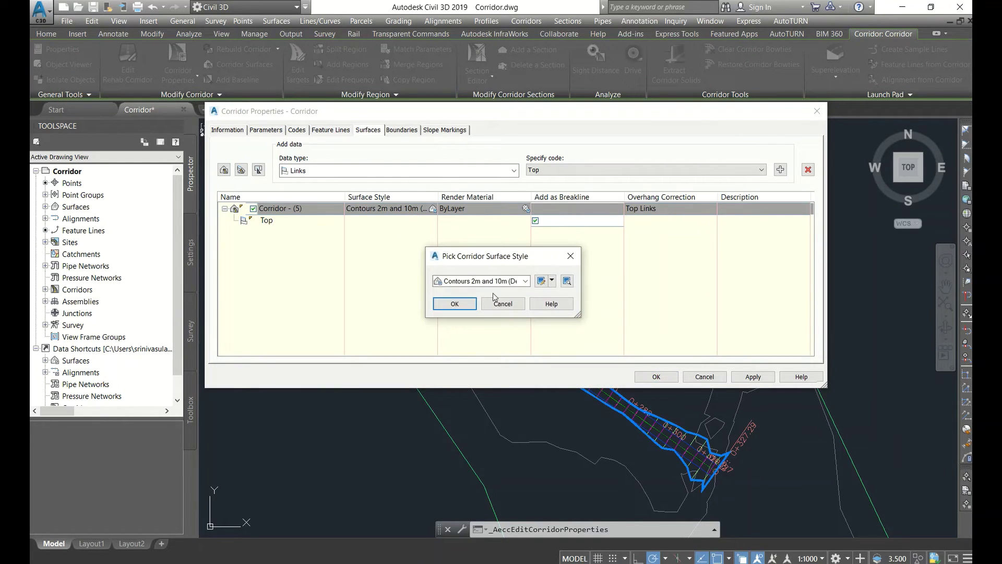
{"action": "left_click", "coordinate": [525, 281]}
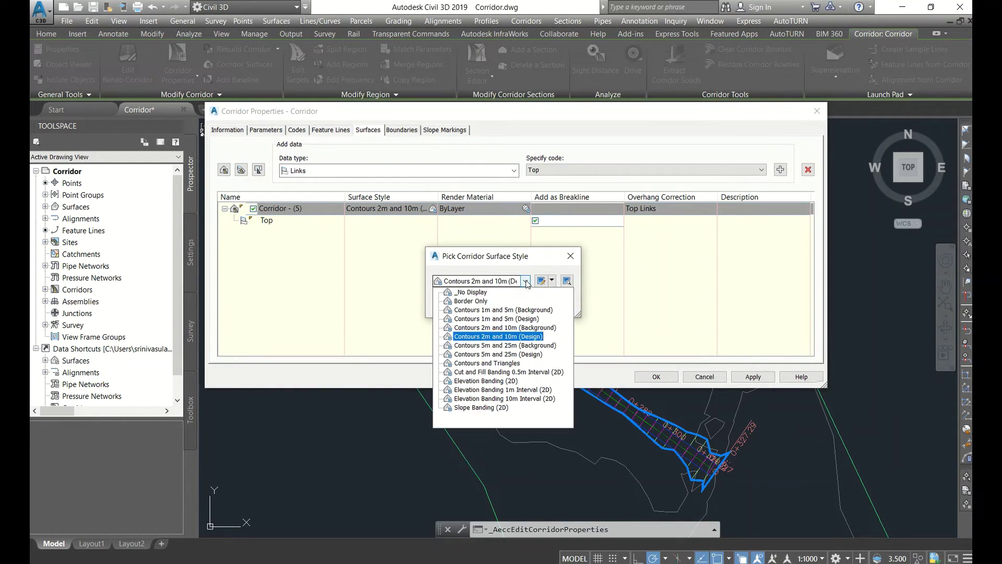
{"action": "left_click", "coordinate": [531, 319]}
{"action": "left_click", "coordinate": [454, 303]}
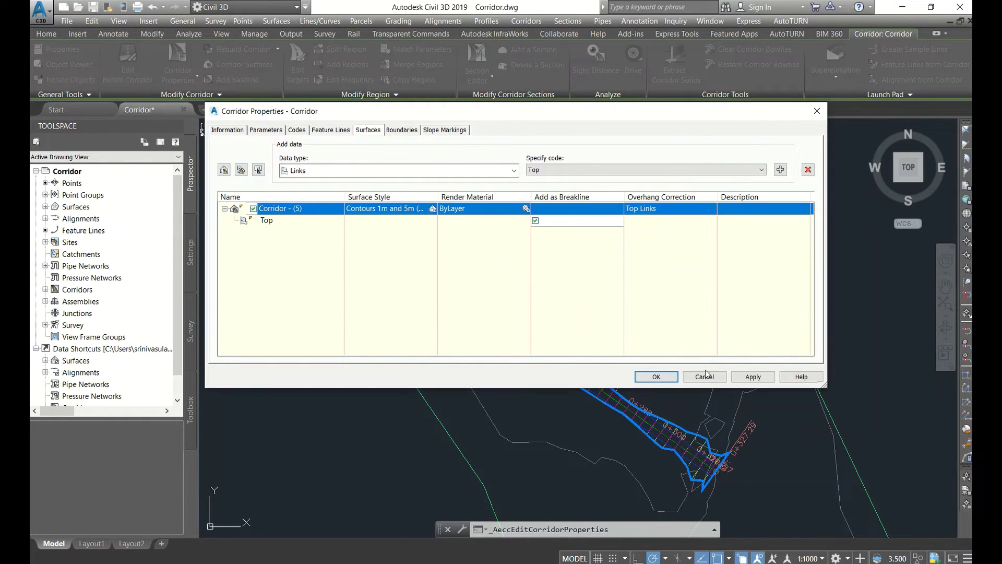
{"action": "left_click", "coordinate": [671, 378]}
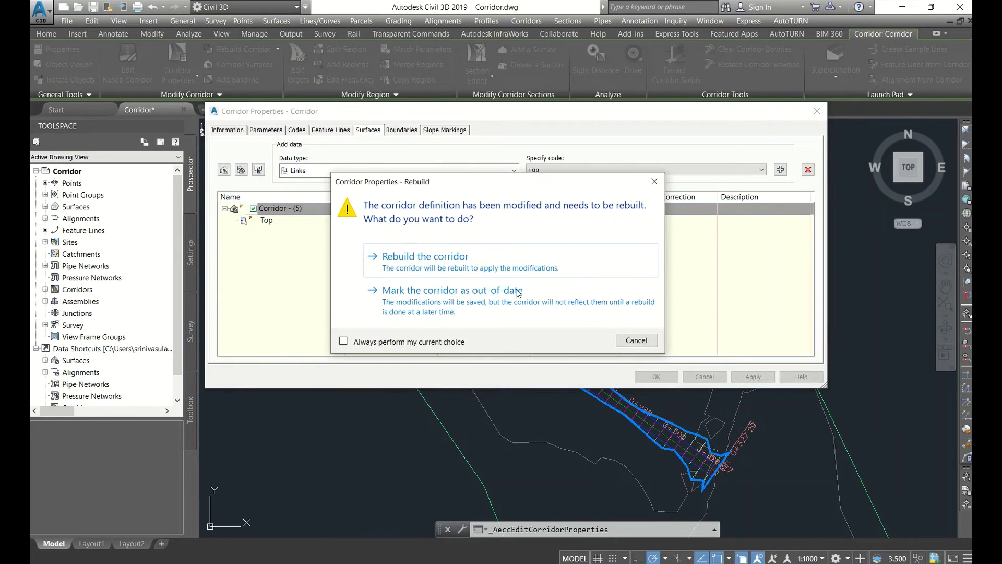
{"action": "left_click", "coordinate": [481, 269]}
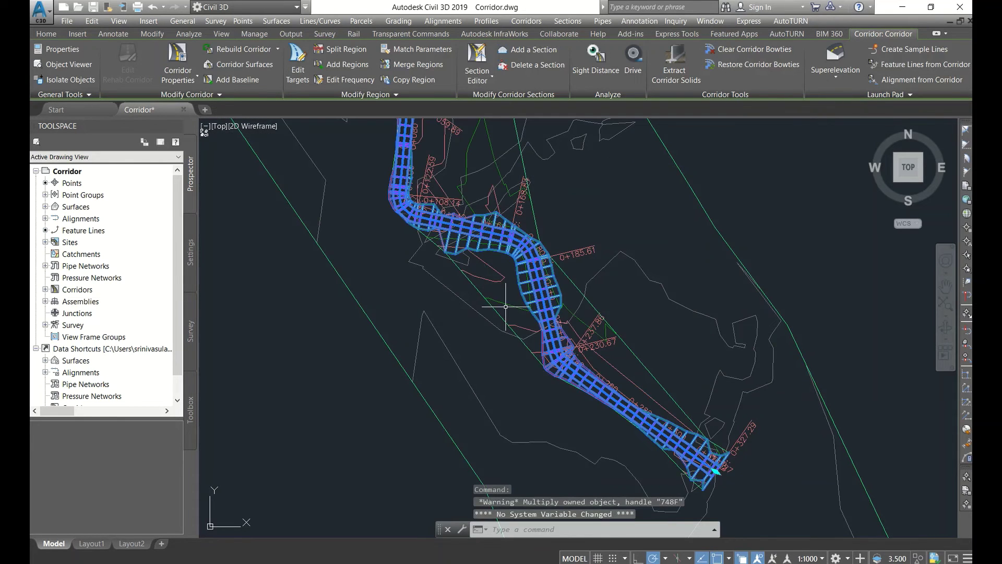
Step: Clear the corridor selection and select the new corridor surface in the plan view to examine its extents
{"action": "scroll", "coordinate": [501, 271], "scroll_direction": "down", "scroll_amount": 5}
{"action": "middle_click_drag", "start_coordinate": [501, 271], "coordinate": [521, 321]}
{"action": "scroll", "coordinate": [520, 321], "scroll_direction": "up", "scroll_amount": 3}
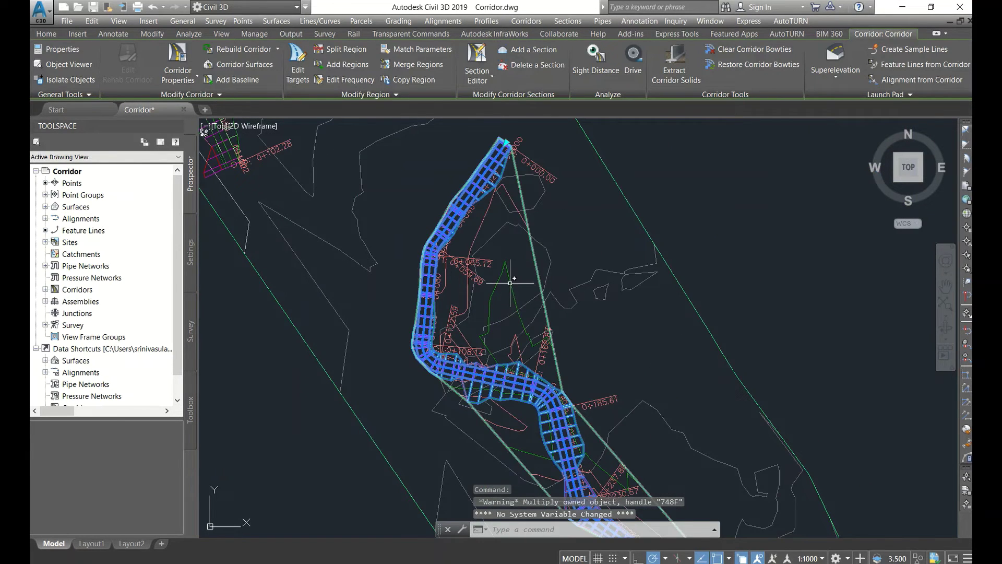
{"action": "key", "text": "Escape"}
{"action": "key", "text": "Escape"}
{"action": "left_click", "coordinate": [522, 269]}
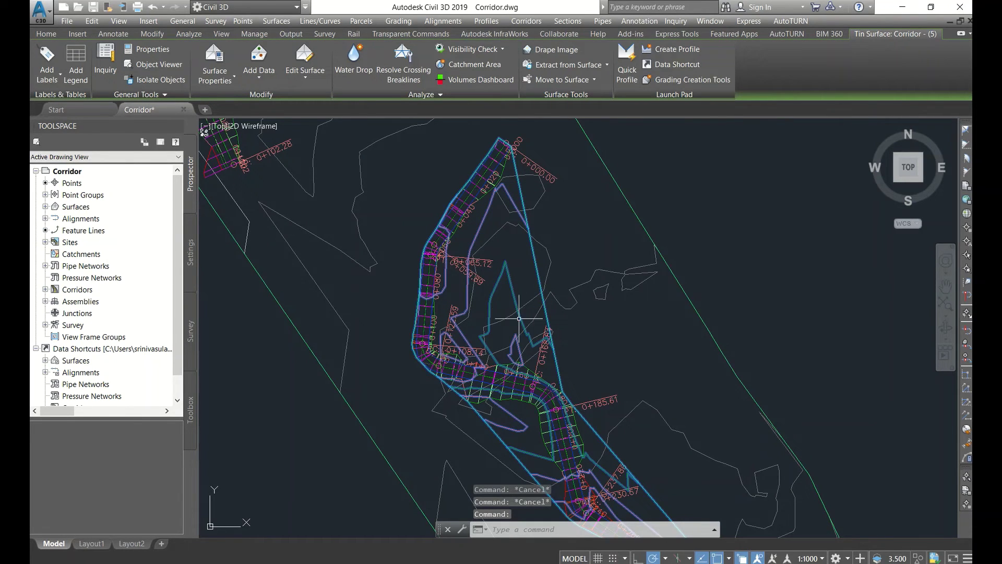
{"action": "middle_click_drag", "start_coordinate": [457, 308], "coordinate": [459, 264]}
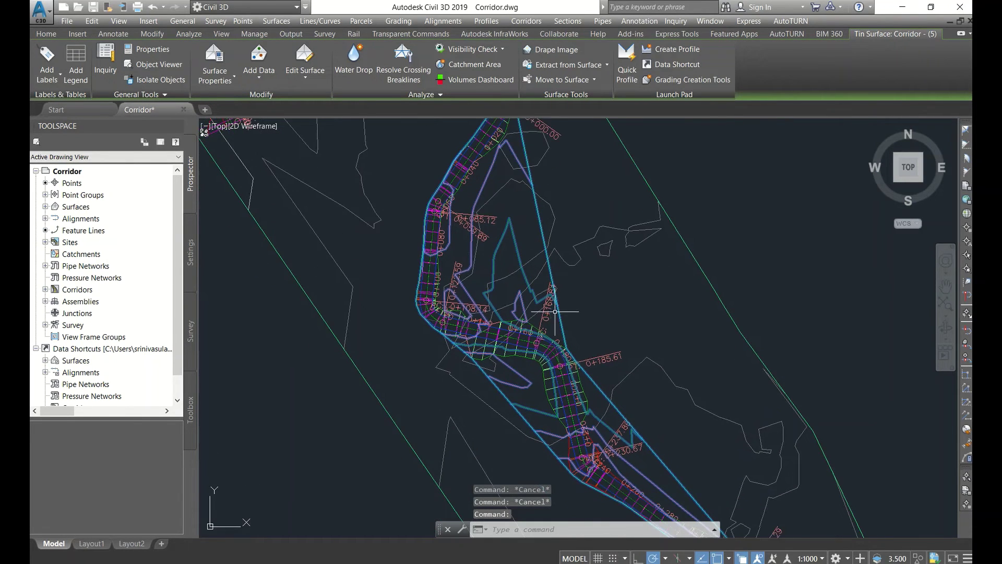
{"action": "right_click", "coordinate": [541, 231]}
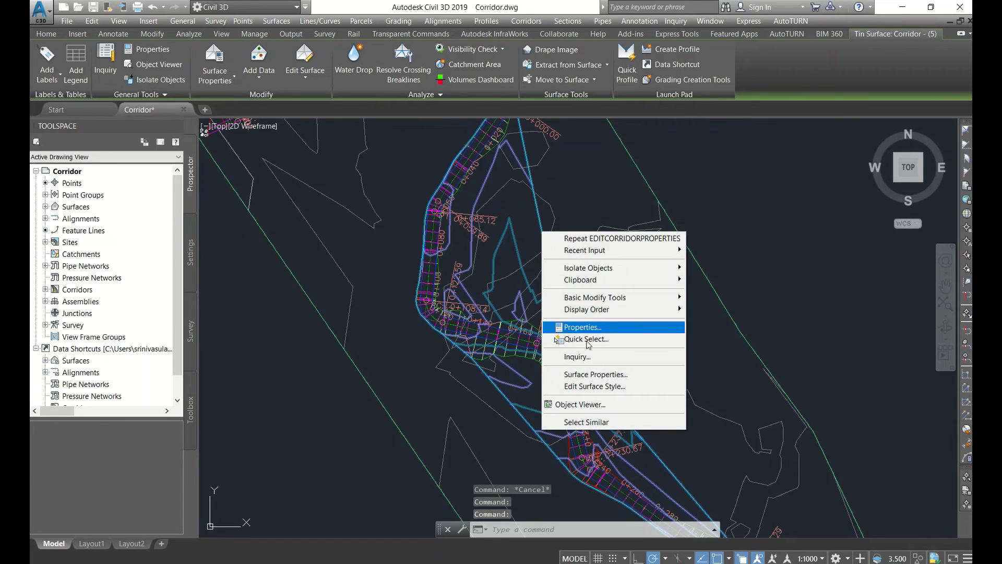
{"action": "key", "text": "Escape"}
{"action": "key", "text": "Escape"}
{"action": "left_click", "coordinate": [475, 299]}
{"action": "left_click", "coordinate": [476, 300]}
{"action": "key", "text": "Escape"}
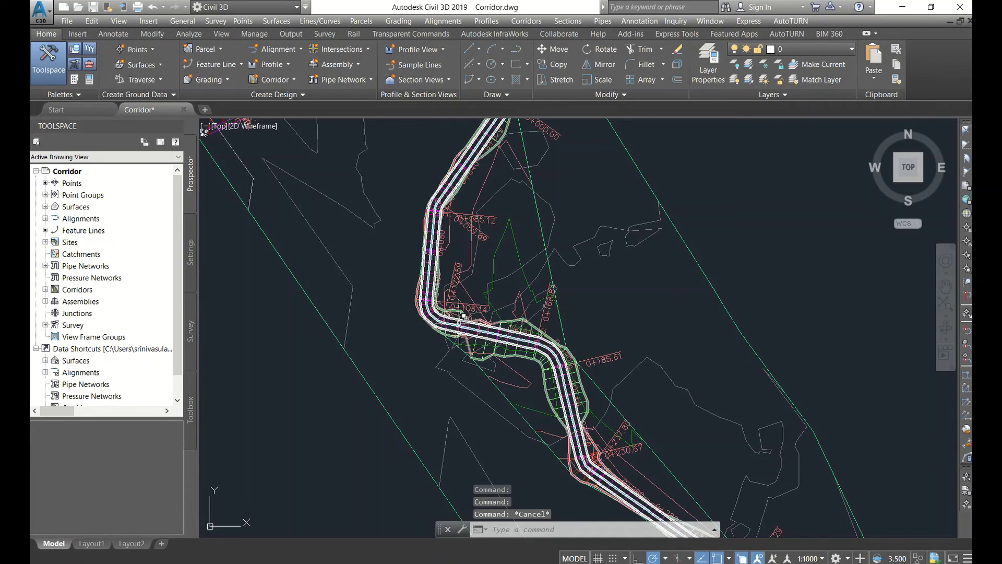
Step: In the corridor's properties, add the corridor extents as the corridor surface's outer boundary and rebuild the corridor
{"action": "left_click", "coordinate": [474, 327]}
{"action": "left_click", "coordinate": [499, 370]}
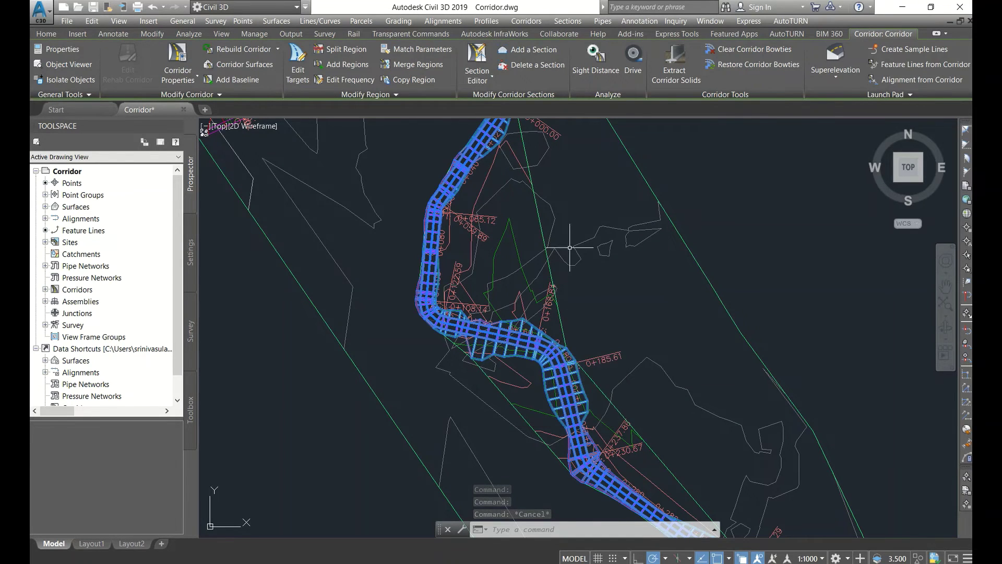
{"action": "right_click", "coordinate": [579, 197]}
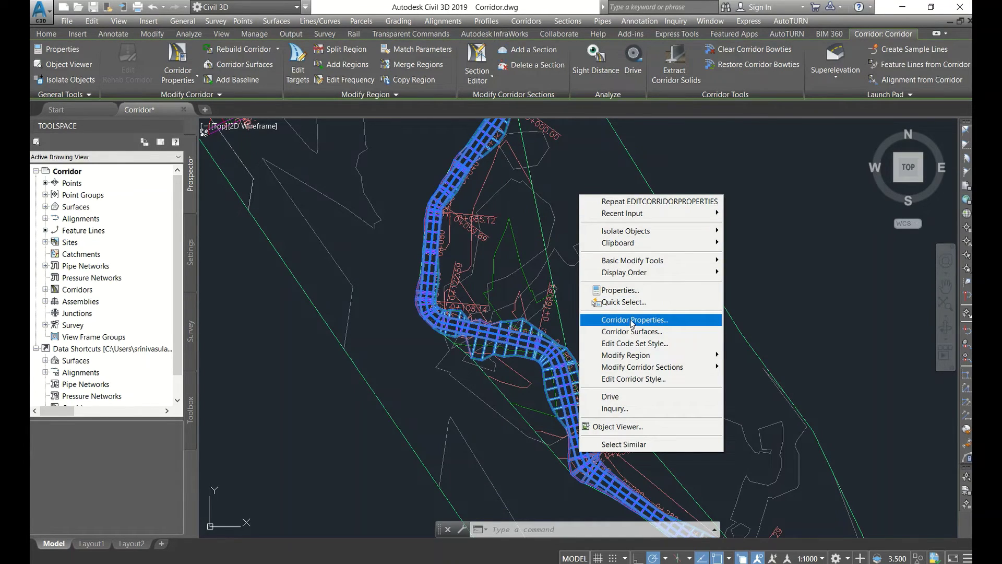
{"action": "left_click", "coordinate": [632, 320]}
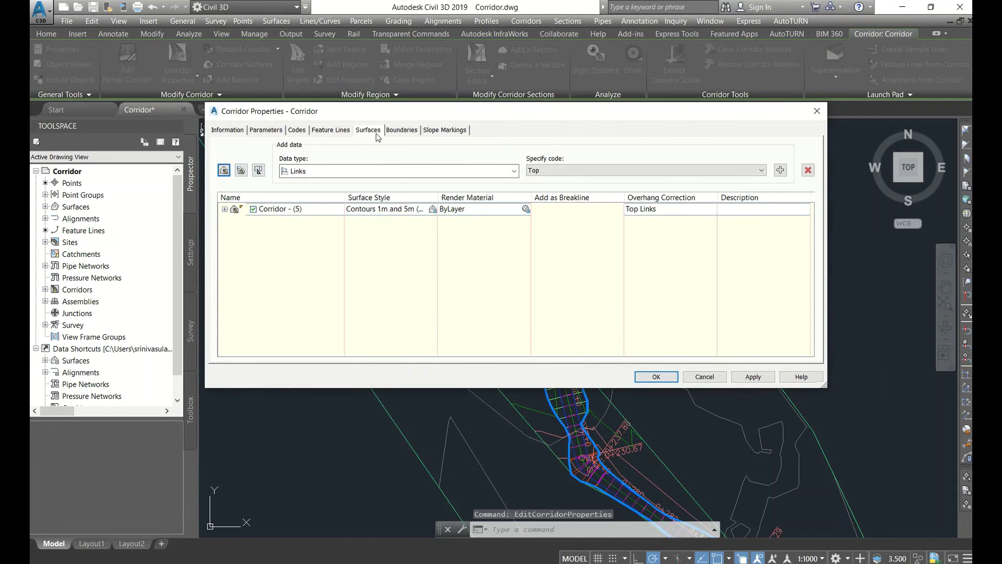
{"action": "left_click", "coordinate": [401, 131]}
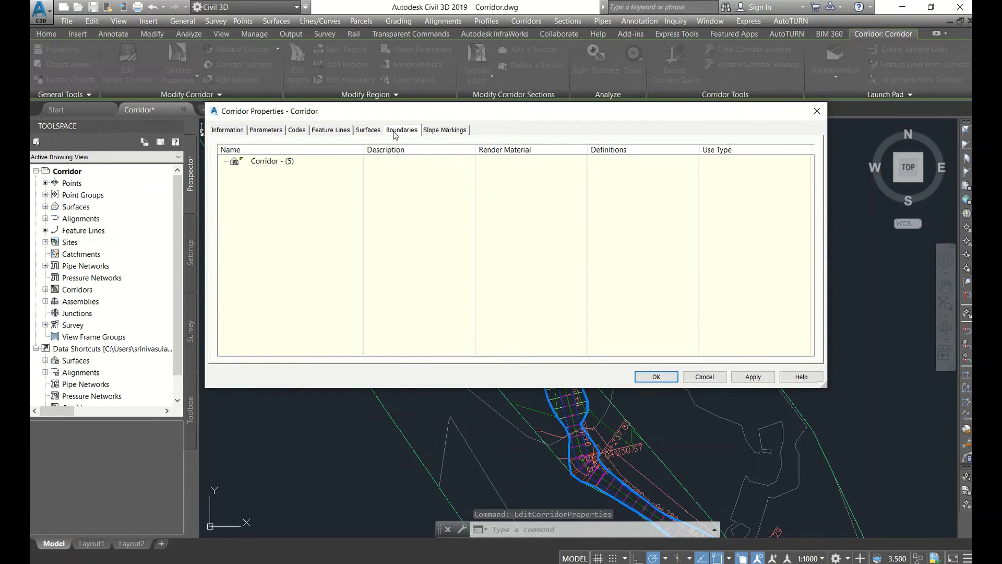
{"action": "right_click", "coordinate": [264, 166]}
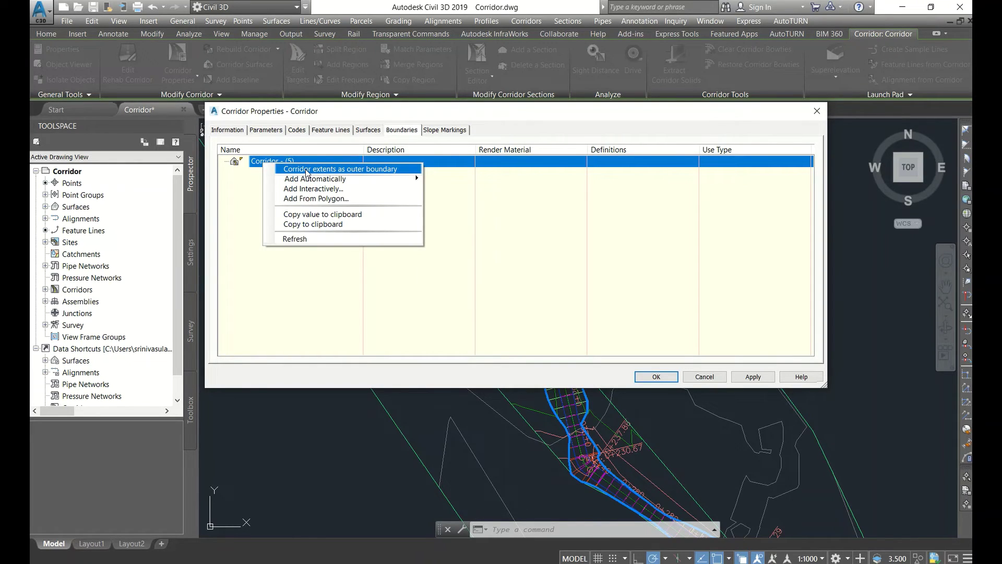
{"action": "left_click", "coordinate": [307, 169]}
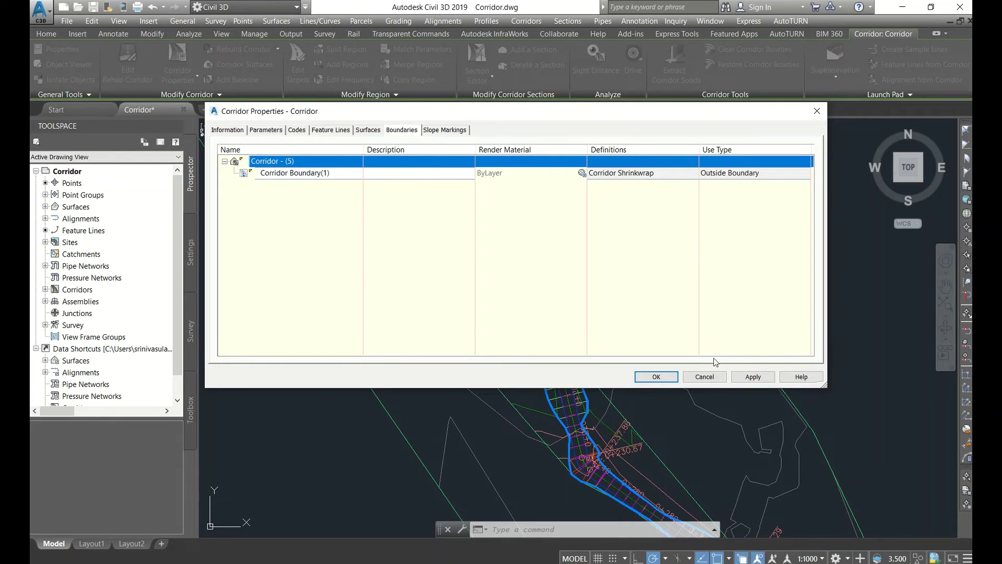
{"action": "left_click", "coordinate": [659, 376]}
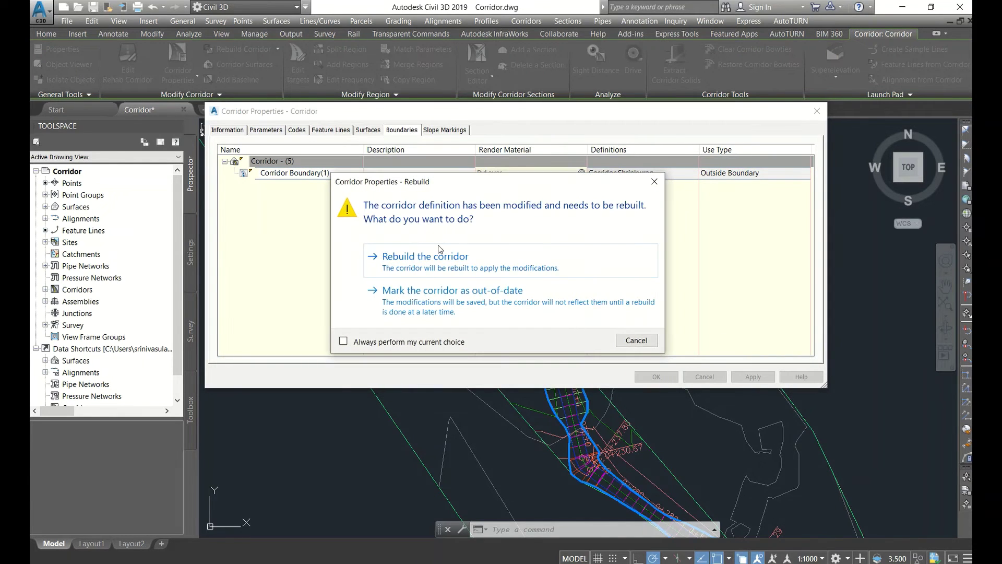
{"action": "left_click", "coordinate": [426, 256]}
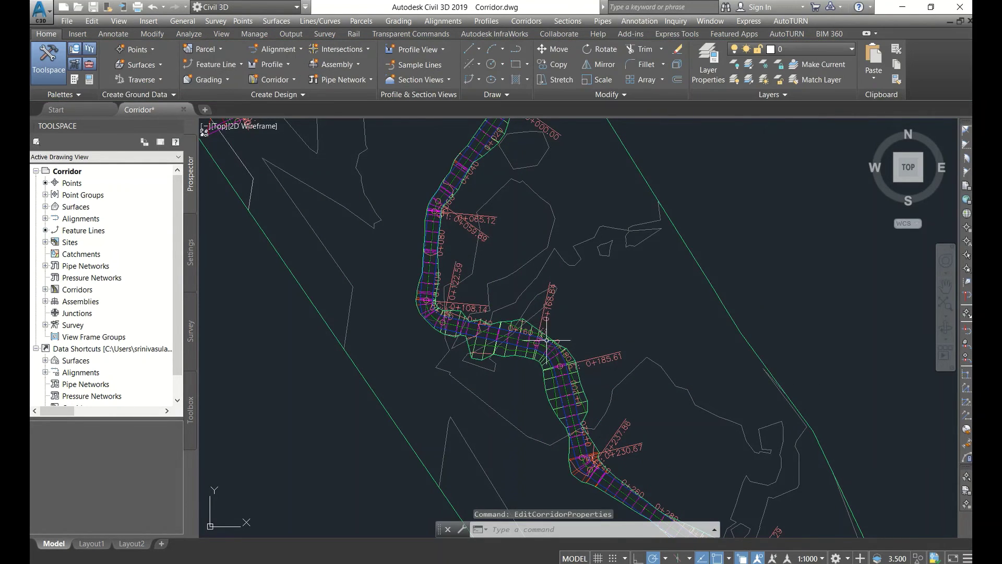
Step: List the drawing's surfaces in the project tree and expand the contents of the Corridor - (5) surface
{"action": "scroll", "coordinate": [515, 327], "scroll_direction": "up", "scroll_amount": 2}
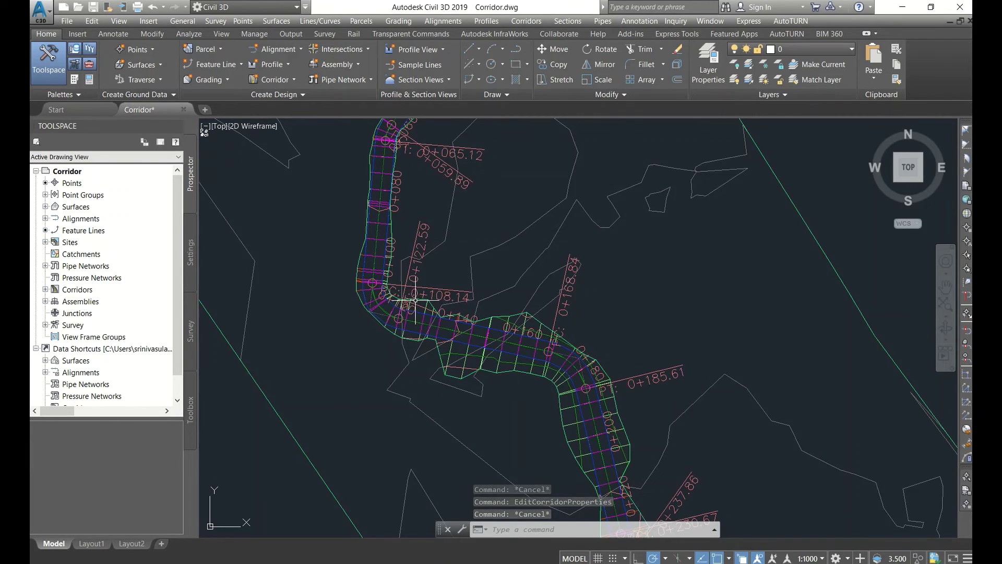
{"action": "scroll", "coordinate": [384, 308], "scroll_direction": "up", "scroll_amount": 5}
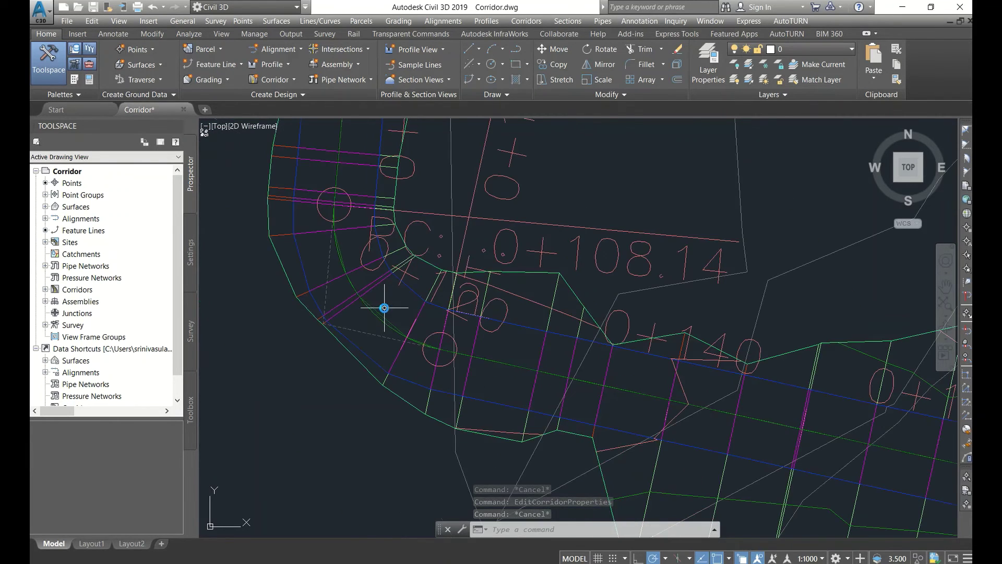
{"action": "left_click", "coordinate": [46, 207]}
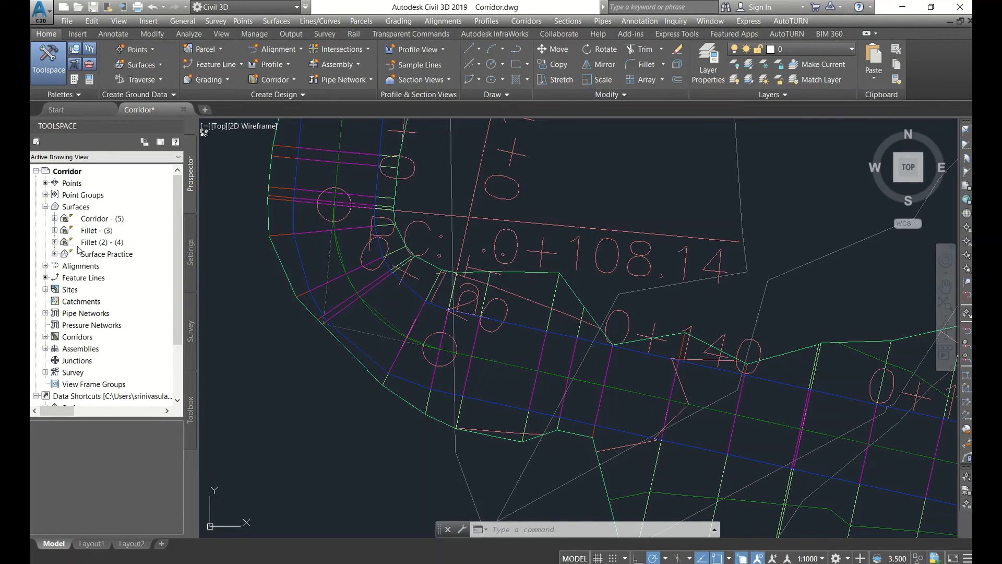
{"action": "left_click", "coordinate": [107, 222]}
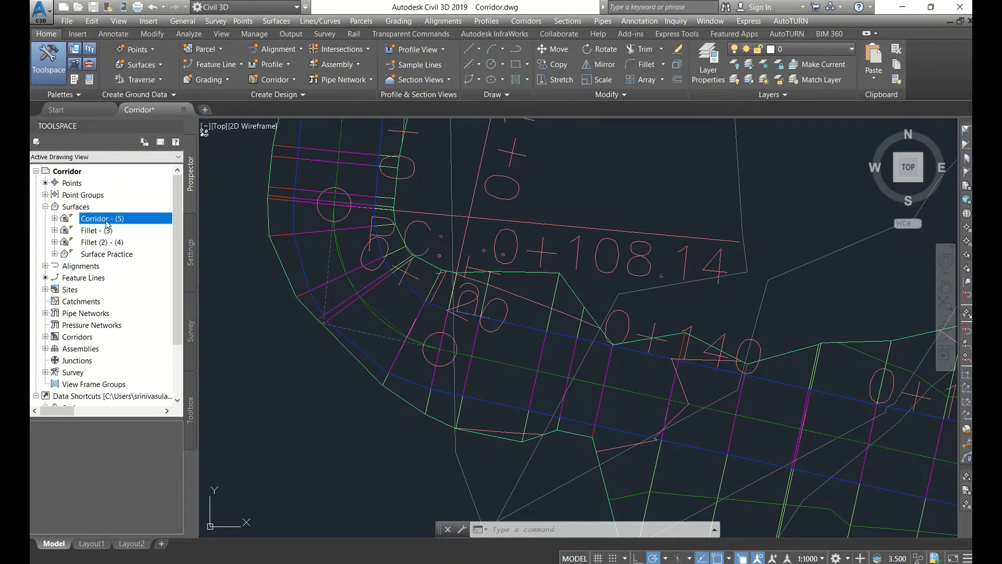
{"action": "left_click", "coordinate": [54, 219]}
{"action": "scroll", "coordinate": [434, 302], "scroll_direction": "down", "scroll_amount": 8}
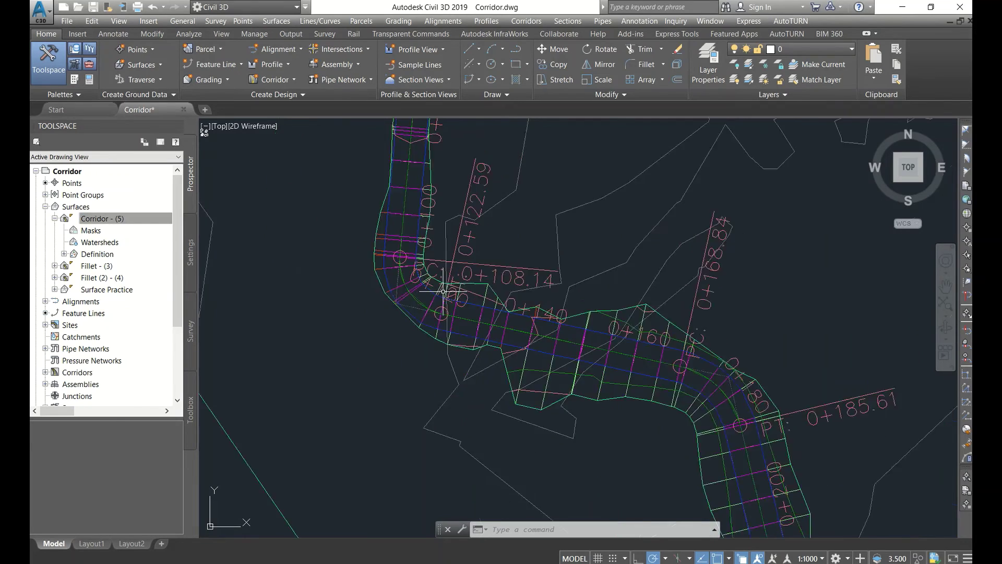
{"action": "scroll", "coordinate": [433, 301], "scroll_direction": "up", "scroll_amount": 3}
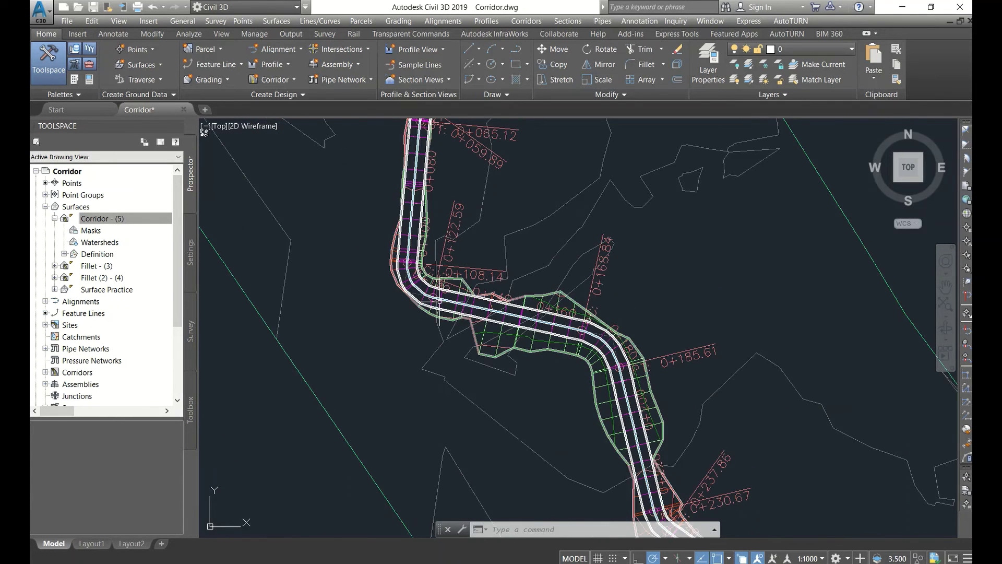
{"action": "key", "text": "Escape"}
{"action": "key", "text": "Escape"}
{"action": "scroll", "coordinate": [452, 304], "scroll_direction": "up", "scroll_amount": 2}
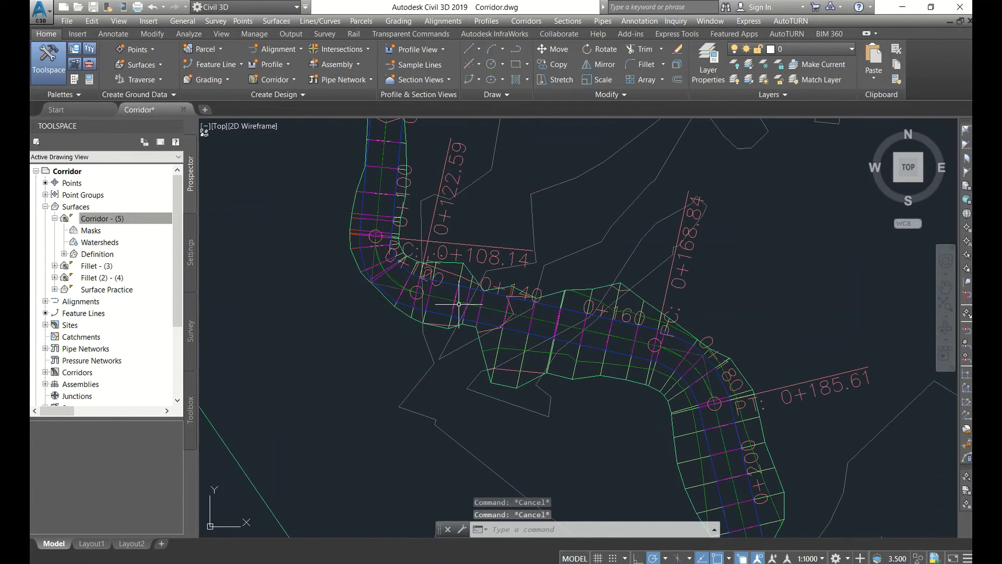
{"action": "left_click", "coordinate": [461, 269]}
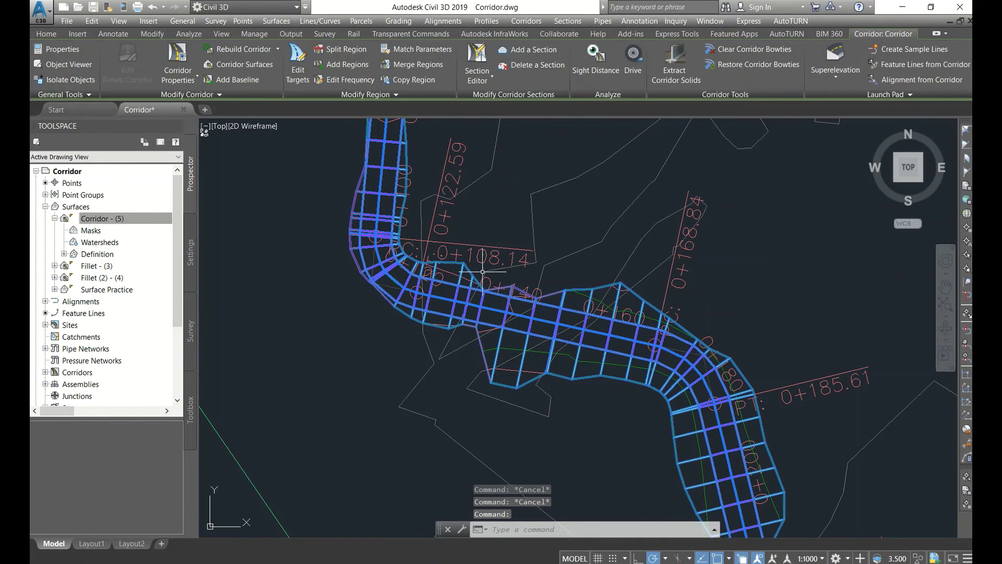
{"action": "scroll", "coordinate": [482, 272], "scroll_direction": "down", "scroll_amount": 5}
{"action": "scroll", "coordinate": [515, 268], "scroll_direction": "up", "scroll_amount": 6}
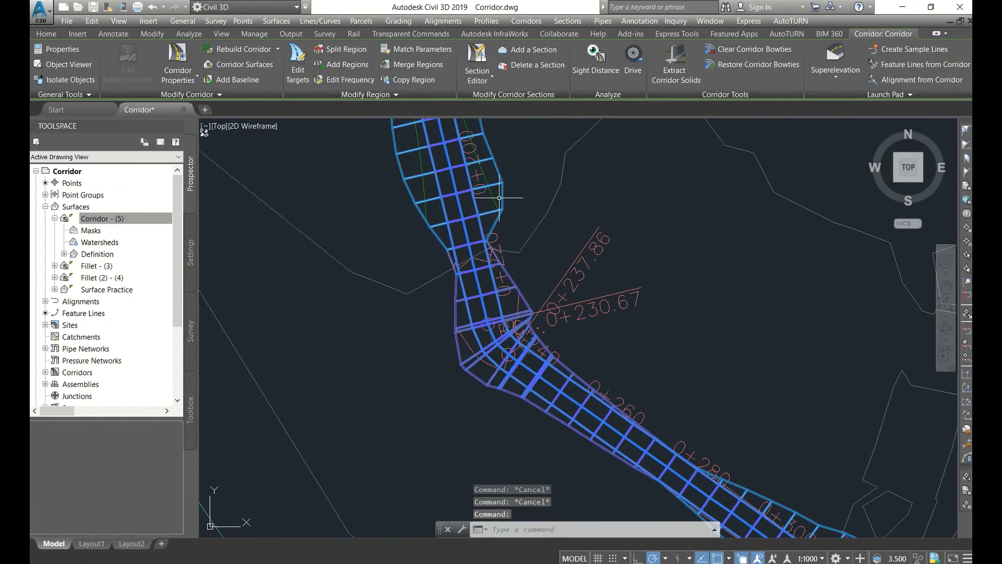
{"action": "key", "text": "Escape"}
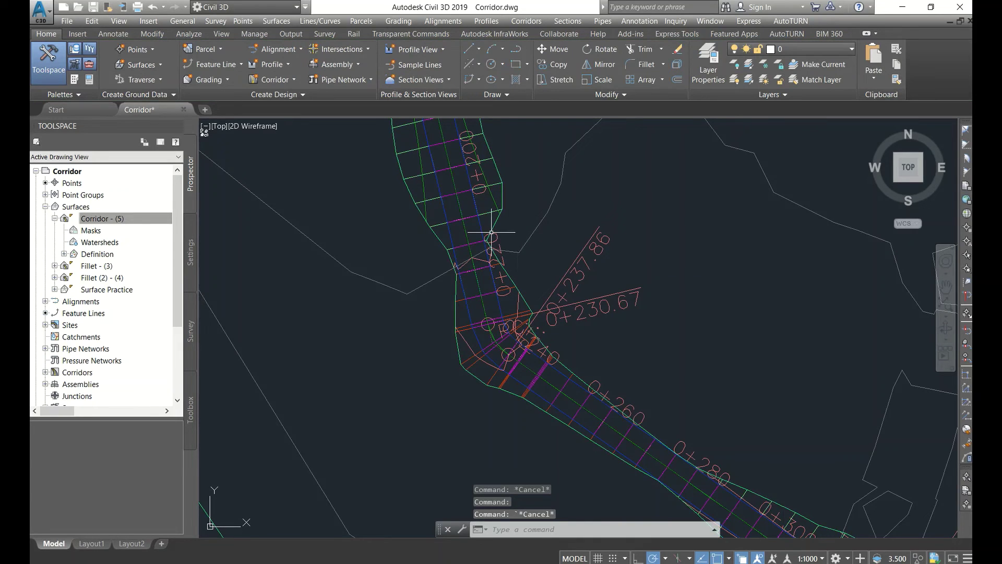
Step: Select the corridor surface at its outer edge and examine its extents along the whole corridor
{"action": "left_click", "coordinate": [494, 199]}
{"action": "scroll", "coordinate": [517, 230], "scroll_direction": "down", "scroll_amount": 5}
{"action": "scroll", "coordinate": [520, 238], "scroll_direction": "up", "scroll_amount": 4}
{"action": "scroll", "coordinate": [554, 331], "scroll_direction": "down", "scroll_amount": 8}
{"action": "scroll", "coordinate": [512, 309], "scroll_direction": "up", "scroll_amount": 5}
{"action": "scroll", "coordinate": [461, 275], "scroll_direction": "down", "scroll_amount": 2}
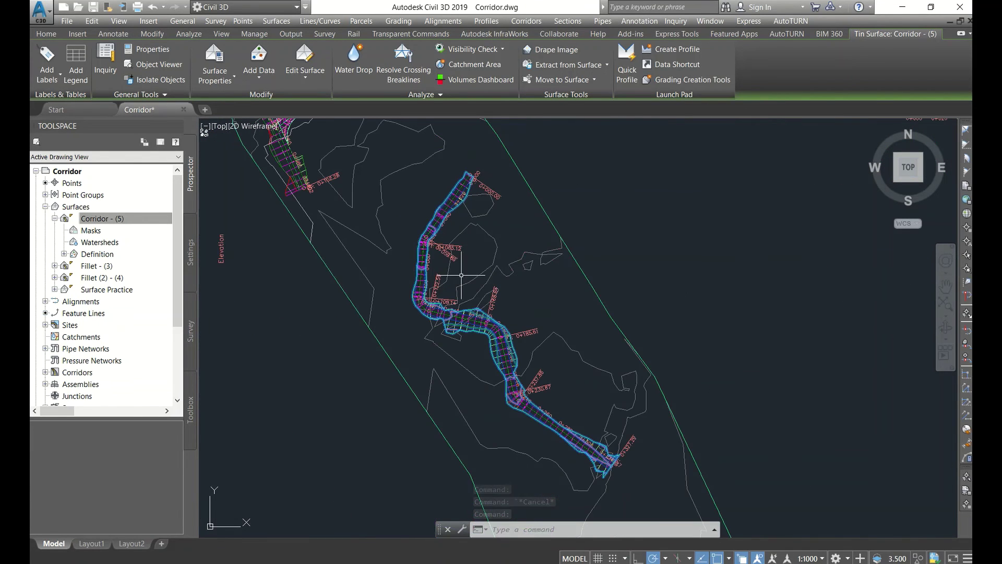
Step: Review the corridor surface's object properties, clear the selection and close the properties
{"action": "double_click", "coordinate": [510, 353]}
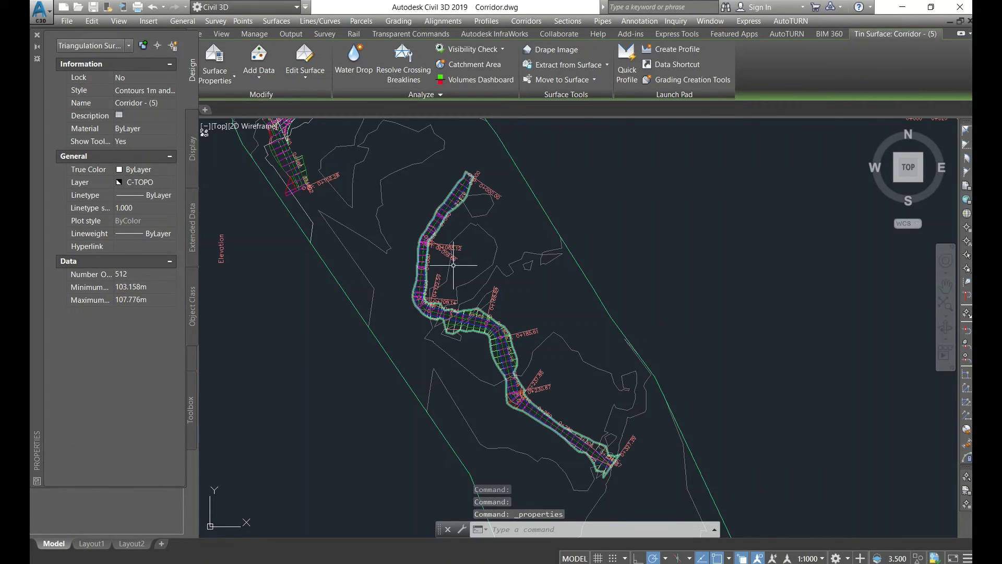
{"action": "key", "text": "Escape"}
{"action": "key", "text": "Escape"}
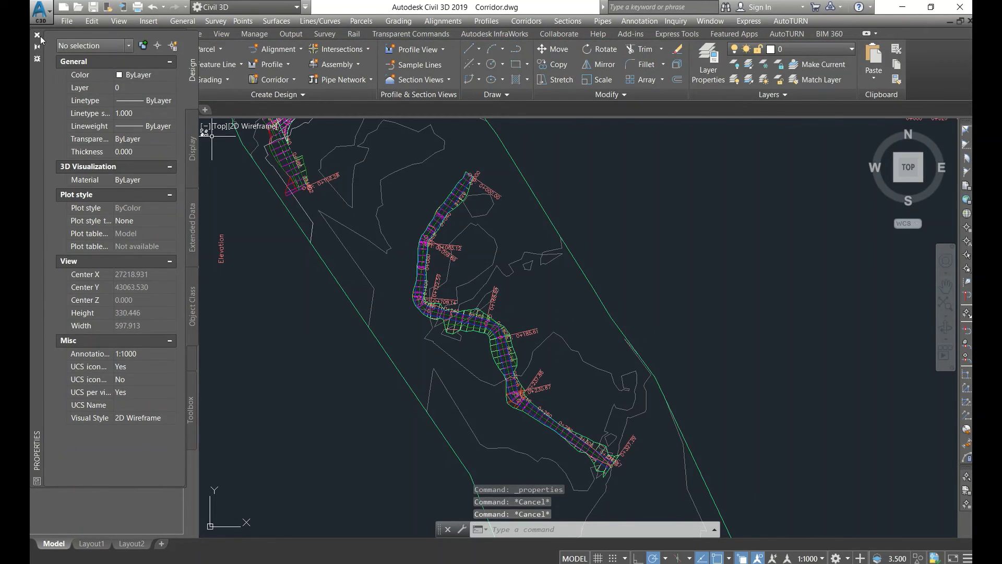
{"action": "left_click", "coordinate": [36, 35]}
{"action": "middle_click_drag", "start_coordinate": [522, 474], "coordinate": [584, 431]}
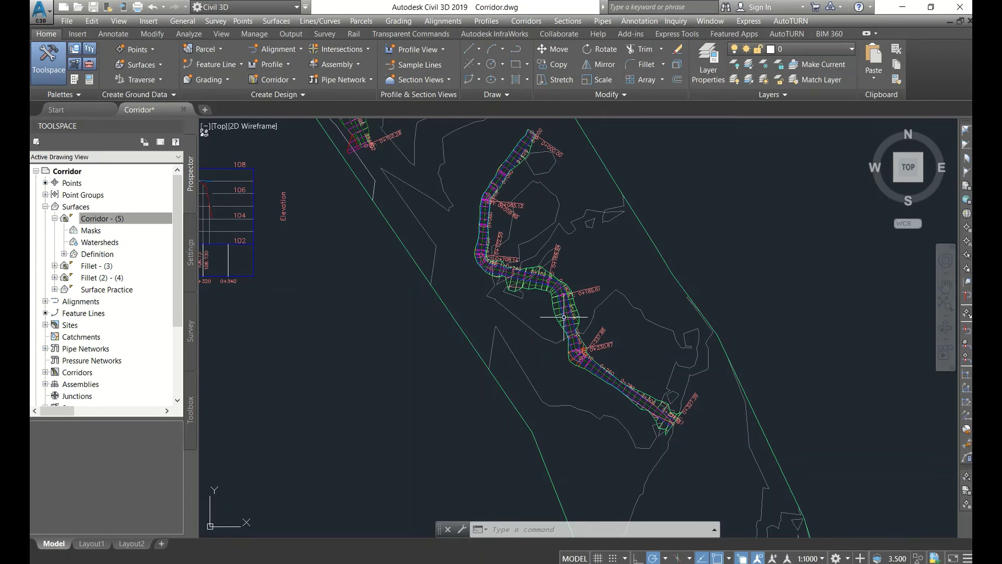
Step: Reopen the corridor's properties and review the surface definition with its Links data type and Top code
{"action": "scroll", "coordinate": [543, 282], "scroll_direction": "up", "scroll_amount": 4}
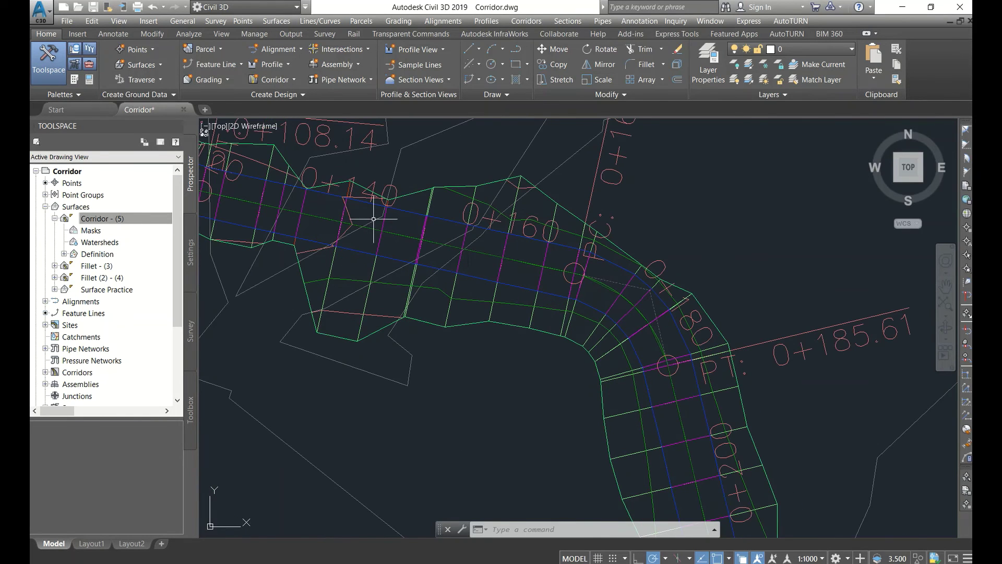
{"action": "scroll", "coordinate": [616, 360], "scroll_direction": "down", "scroll_amount": 4}
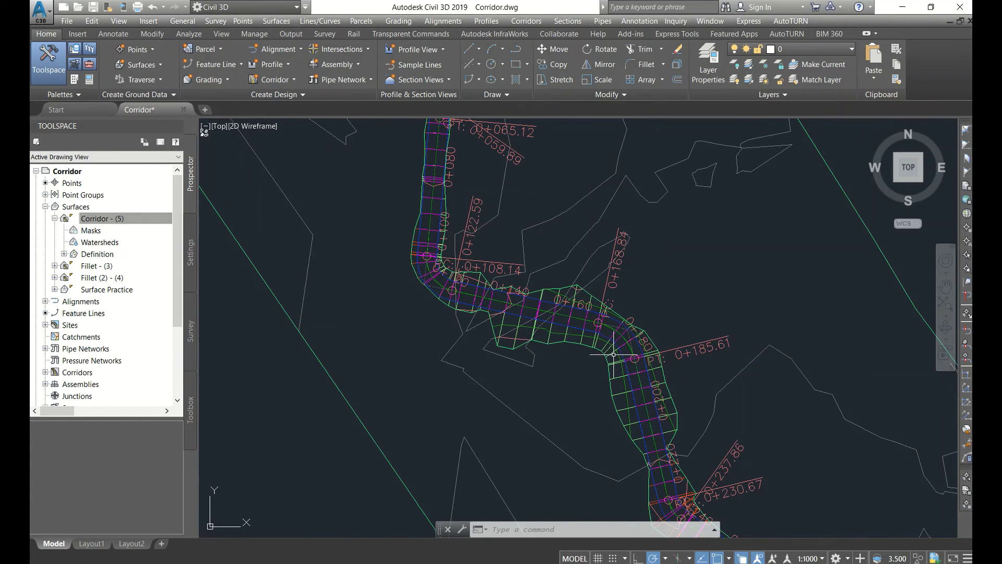
{"action": "left_click", "coordinate": [432, 220]}
{"action": "left_click", "coordinate": [472, 256]}
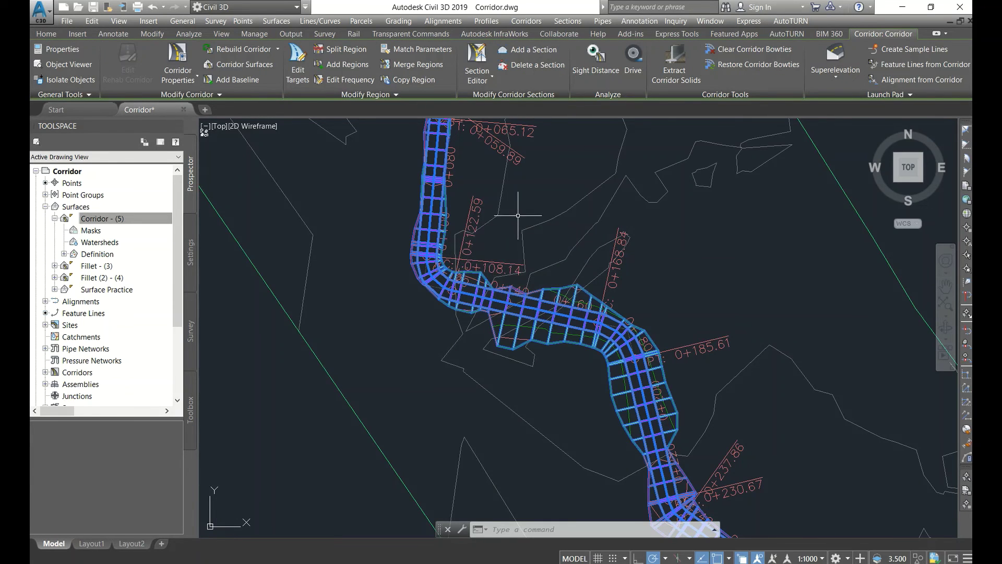
{"action": "right_click", "coordinate": [518, 215]}
{"action": "left_click", "coordinate": [559, 341]}
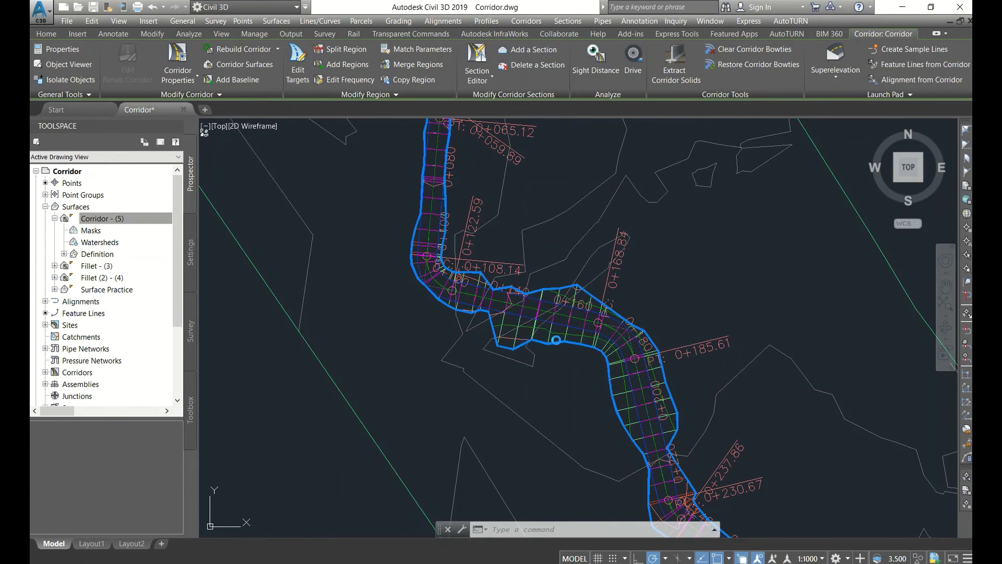
{"action": "left_click", "coordinate": [369, 130]}
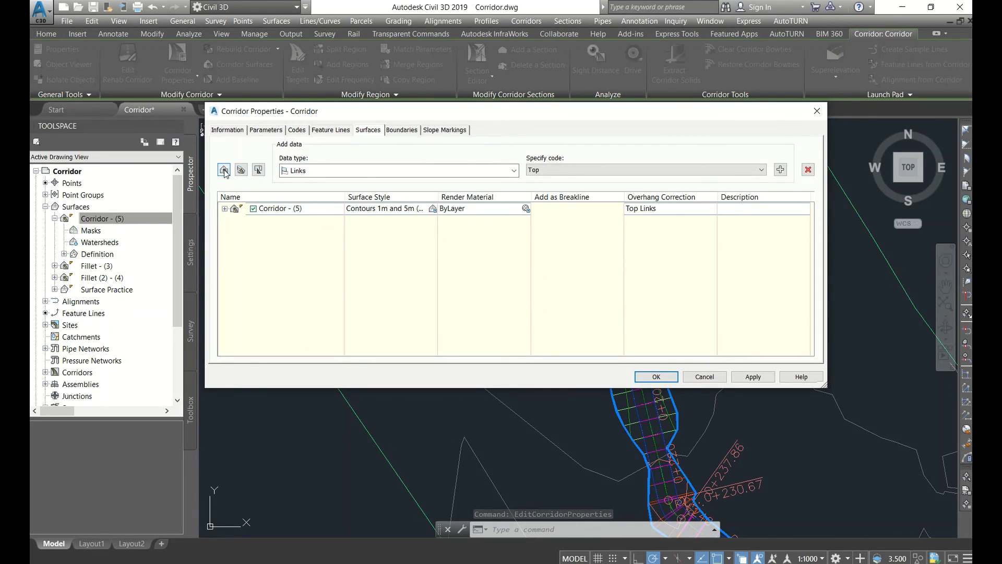
{"action": "left_click", "coordinate": [588, 172]}
{"action": "left_click", "coordinate": [565, 178]}
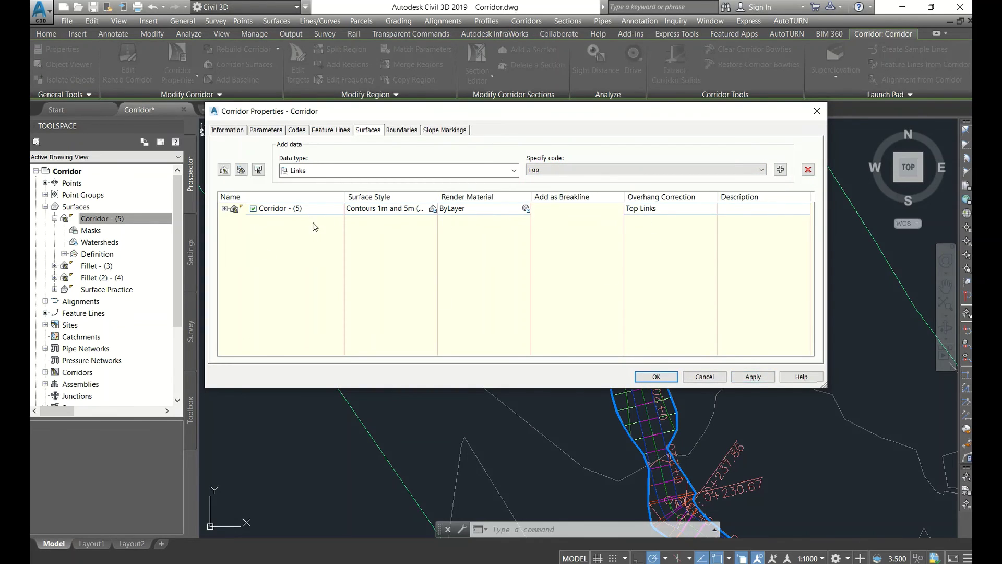
Step: Review the corridor surface's assigned style and outer boundary definition, and close the corridor properties without changes
{"action": "left_click", "coordinate": [410, 208]}
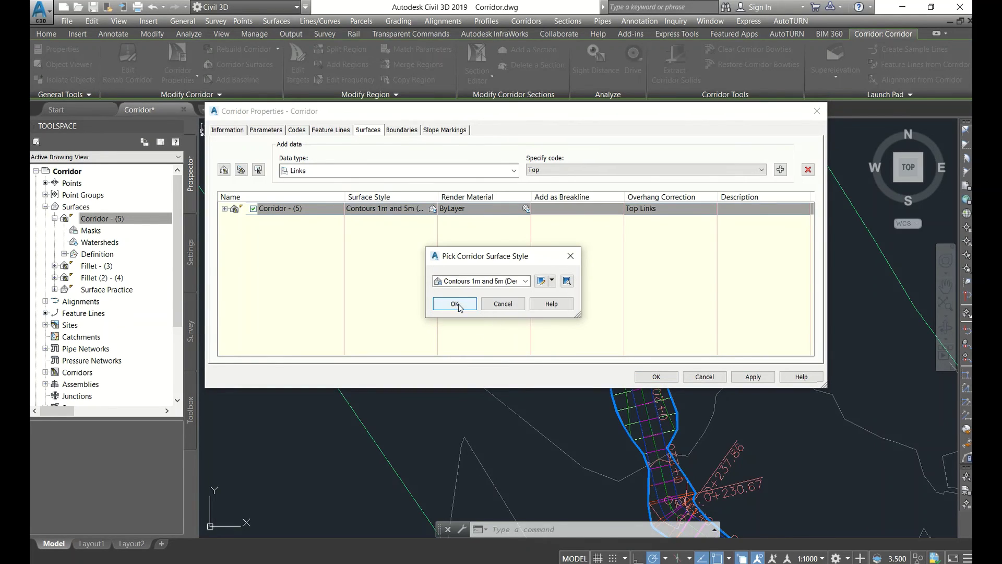
{"action": "left_click", "coordinate": [570, 256]}
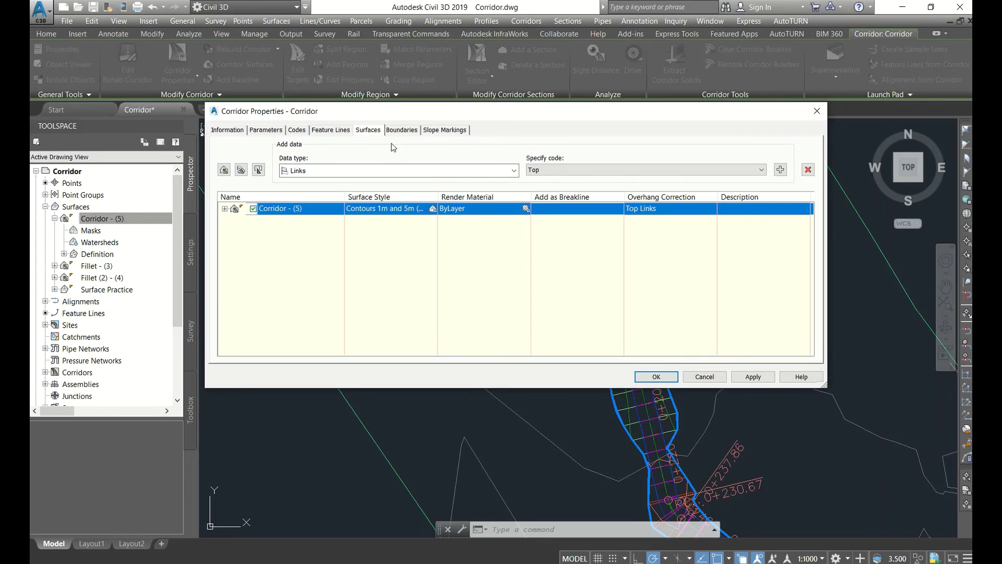
{"action": "left_click", "coordinate": [401, 130]}
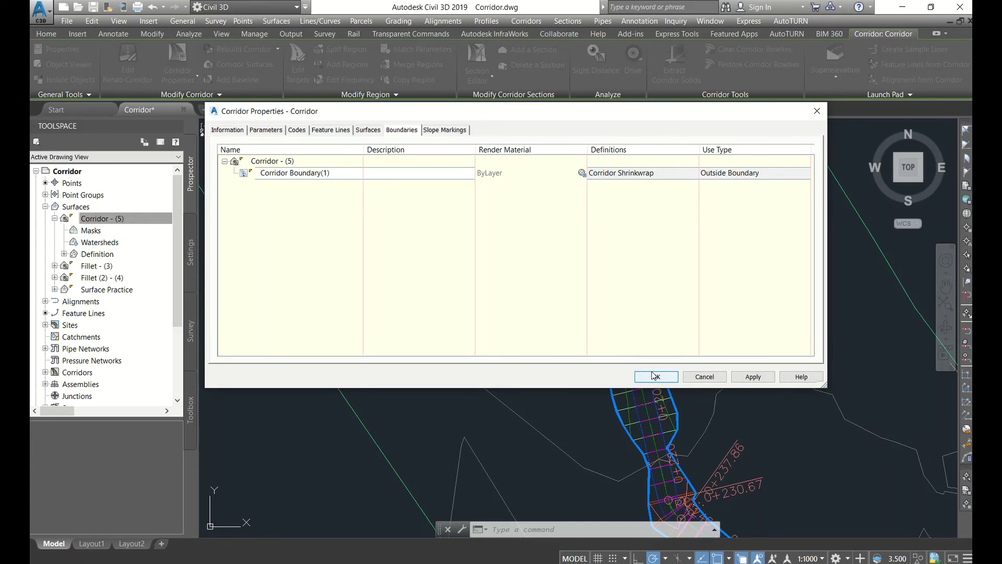
{"action": "left_click", "coordinate": [702, 377]}
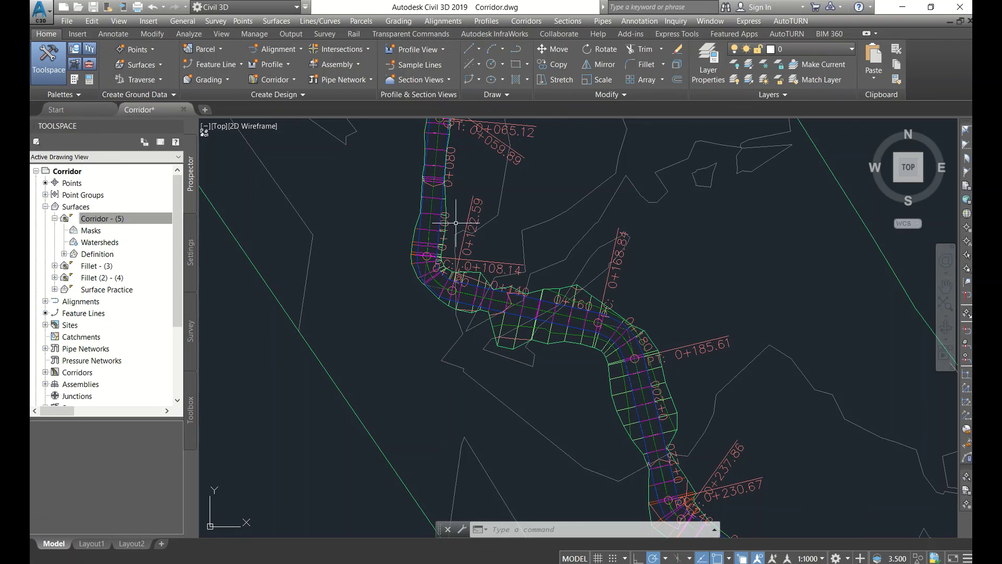
{"action": "scroll", "coordinate": [442, 251], "scroll_direction": "down", "scroll_amount": 6}
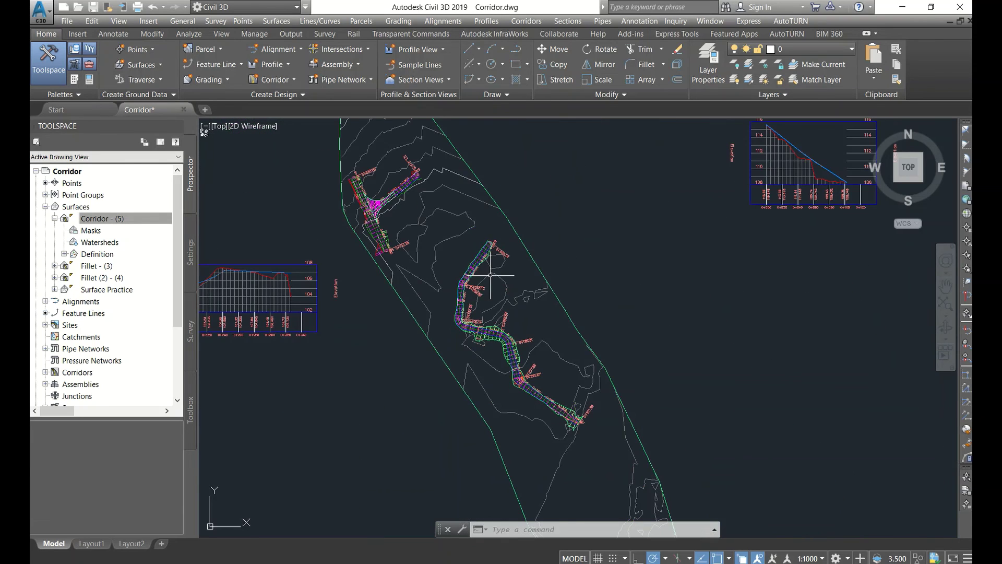
{"action": "scroll", "coordinate": [488, 281], "scroll_direction": "up", "scroll_amount": 2}
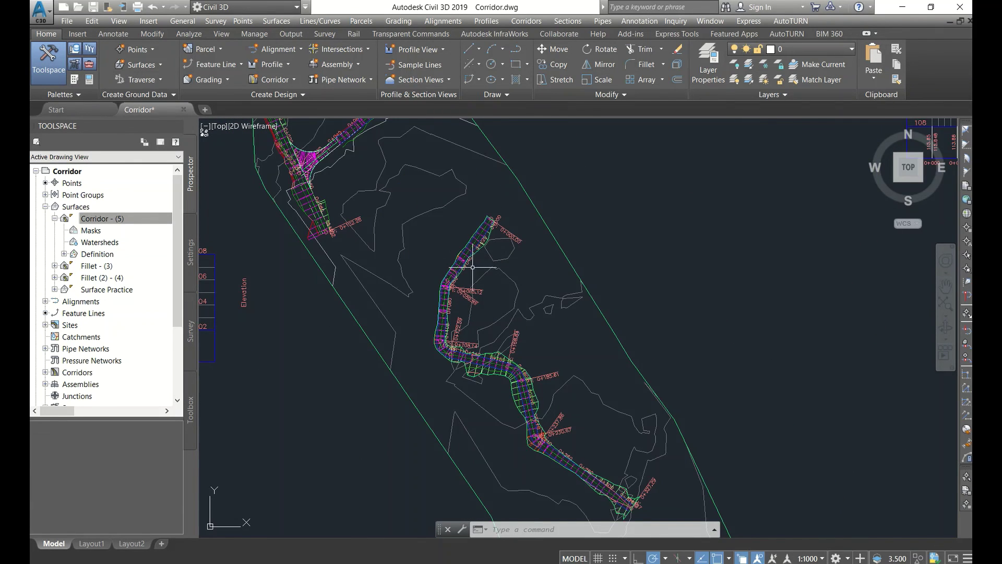
{"action": "middle_click_drag", "start_coordinate": [466, 356], "coordinate": [471, 323]}
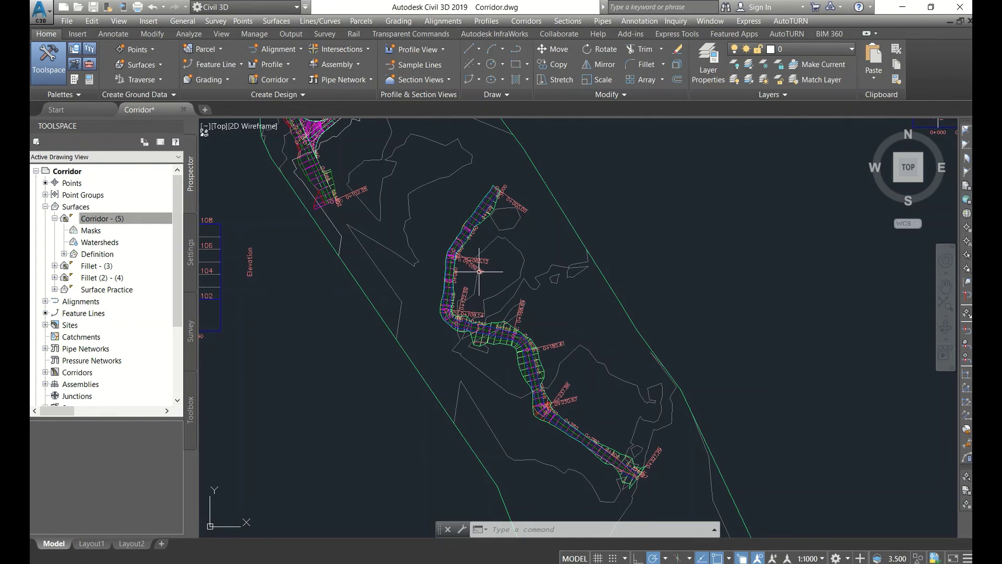